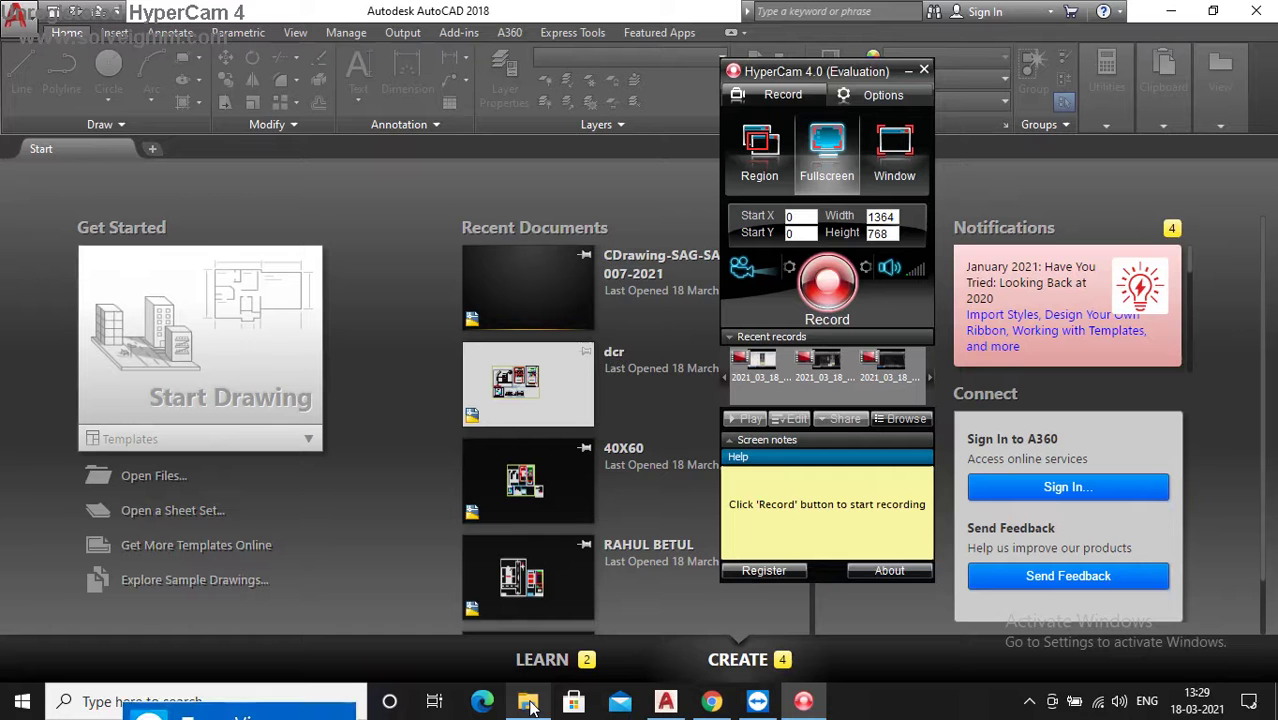
key(F2)
click(529, 703)
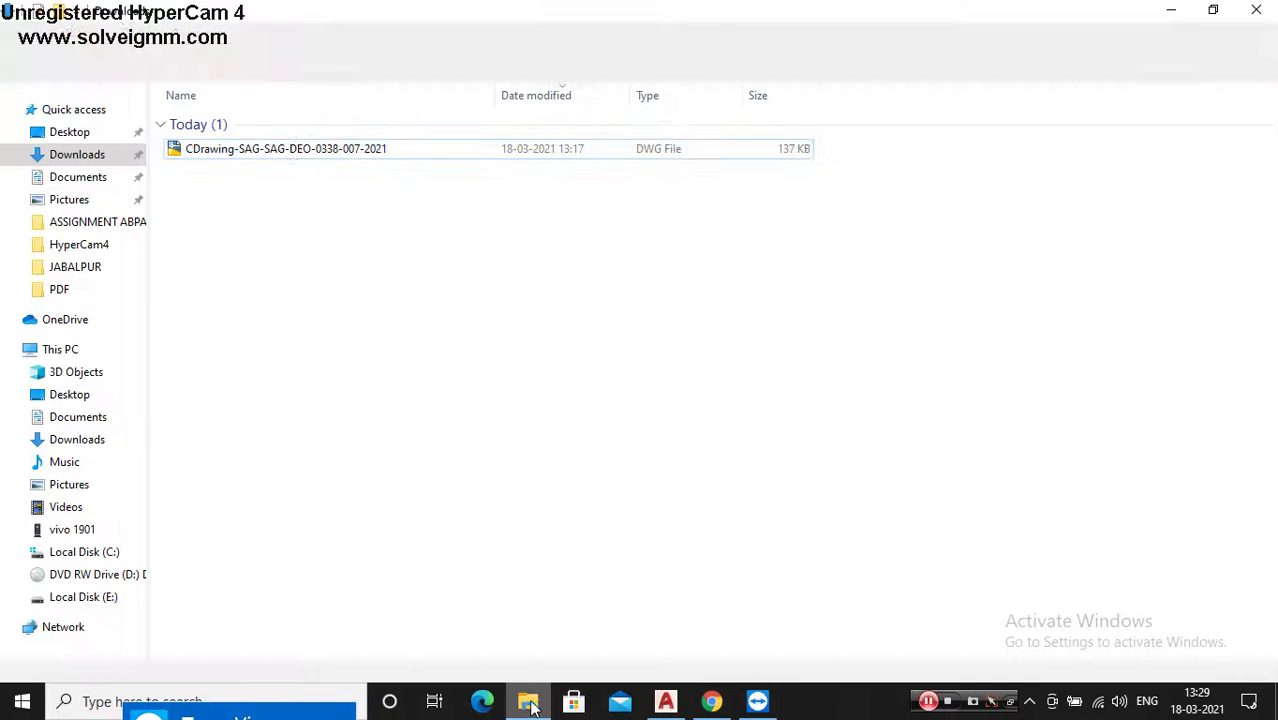
click(298, 150)
double_click(311, 148)
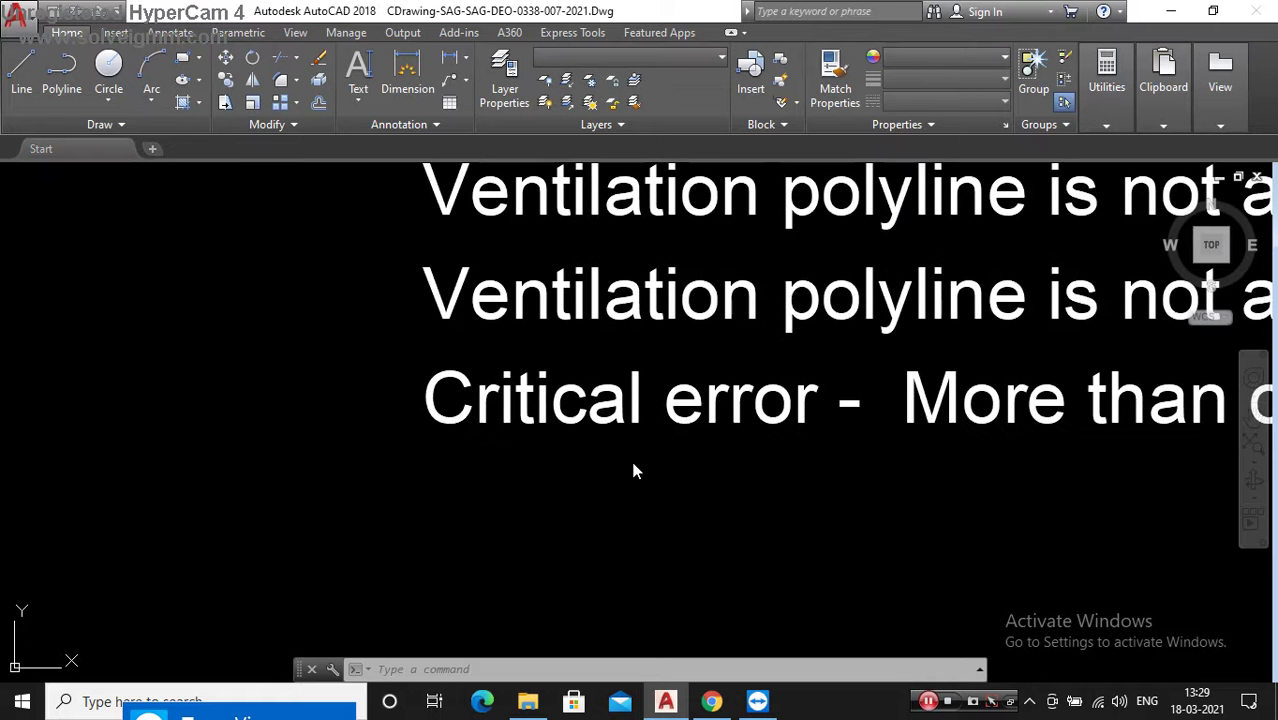
Step: Turn off lineweight display so the building plan shows thin outlines
scroll(630, 465, down, 6)
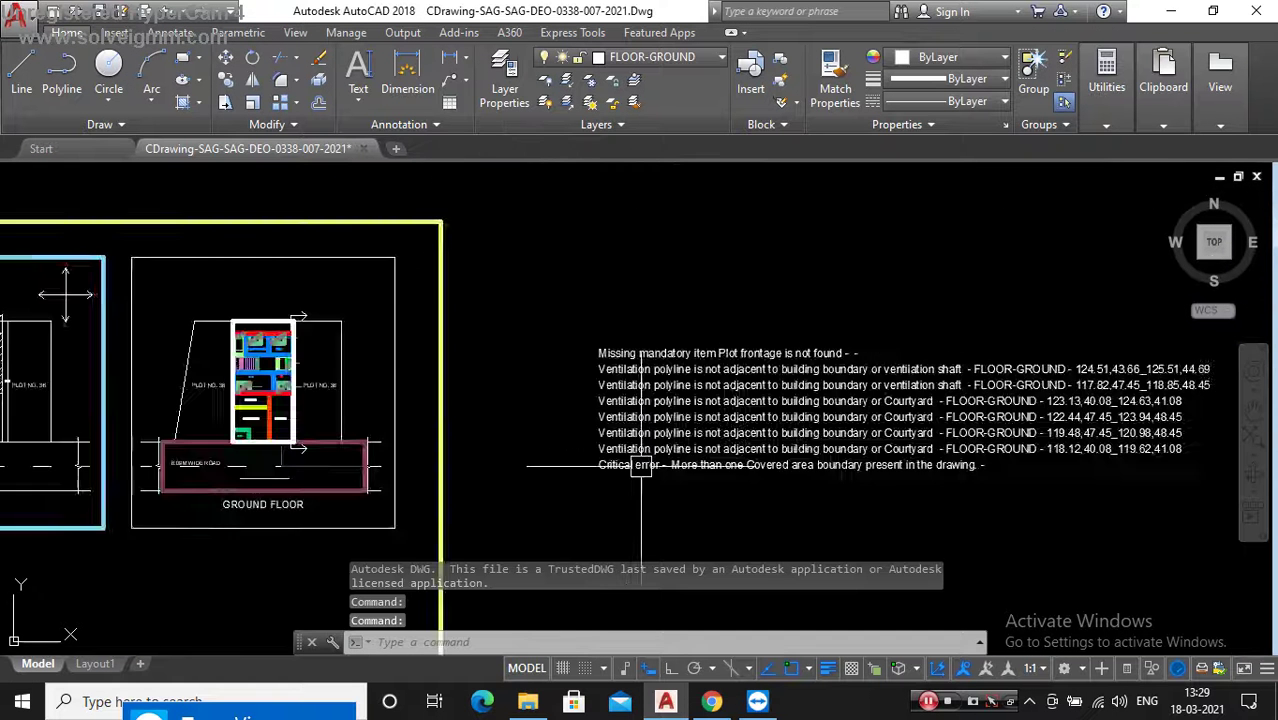
scroll(641, 465, down, 6)
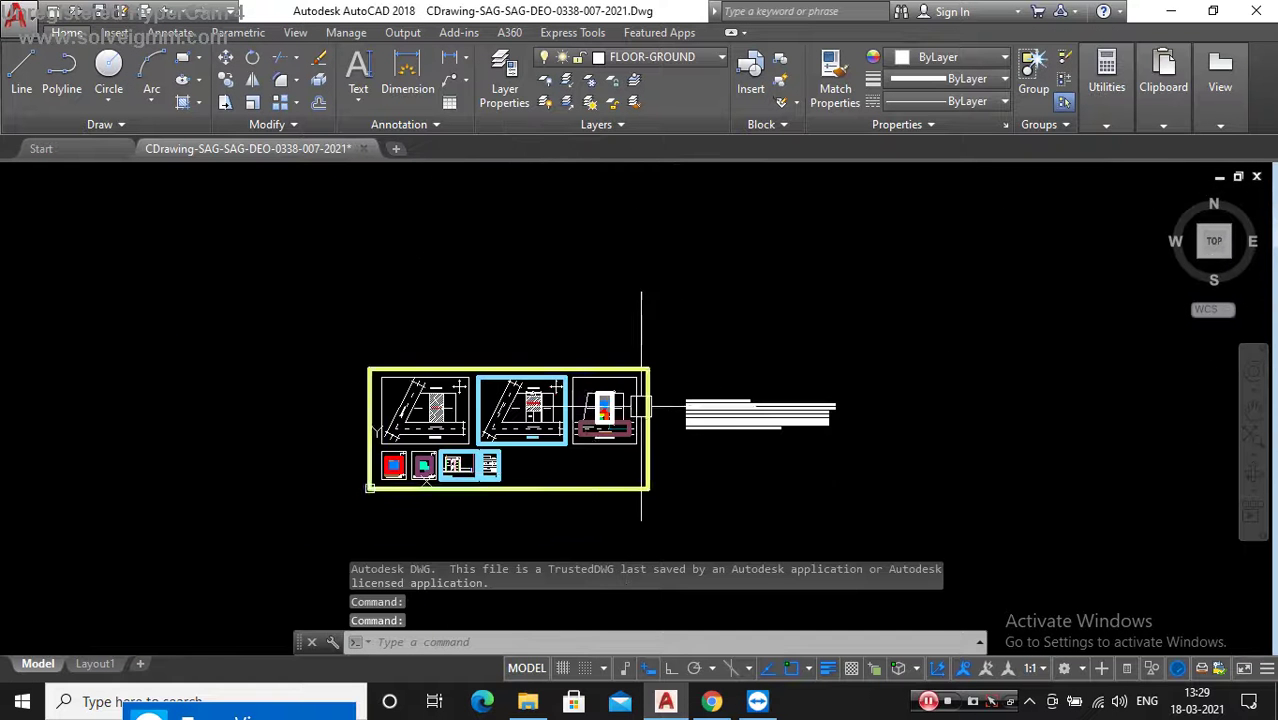
click(834, 676)
scroll(662, 428, up, 4)
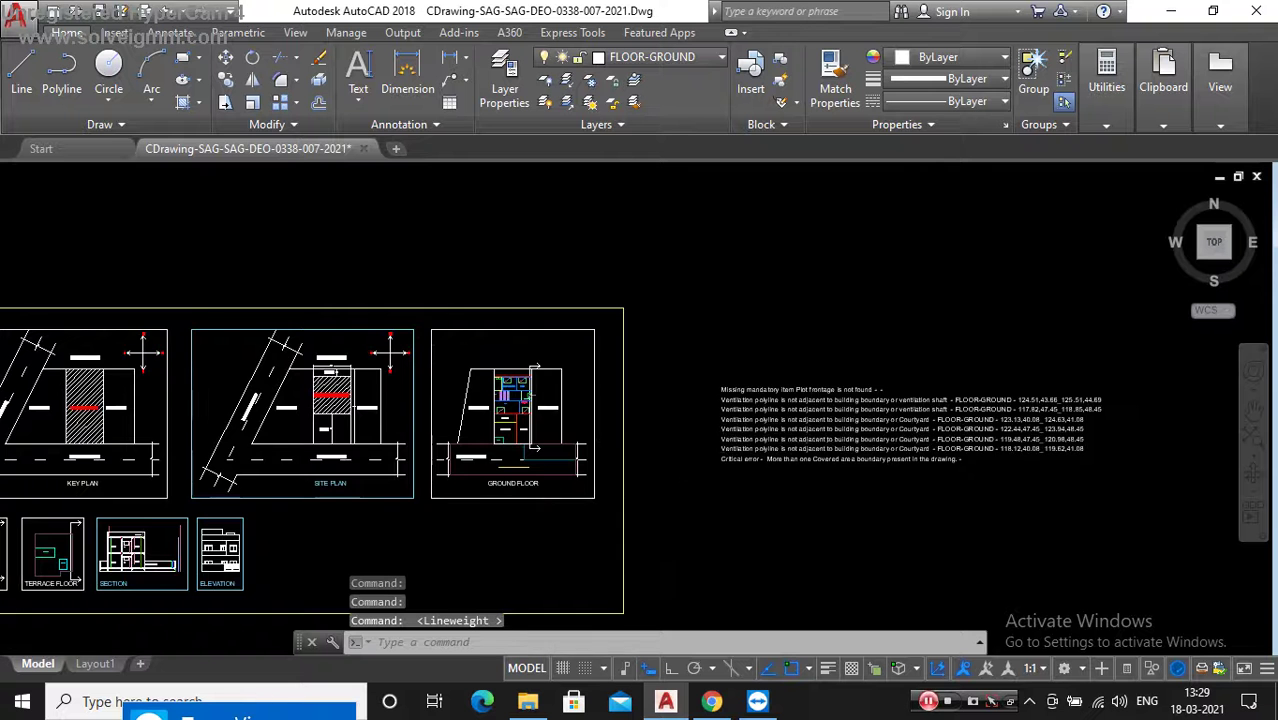
scroll(694, 358, down, 2)
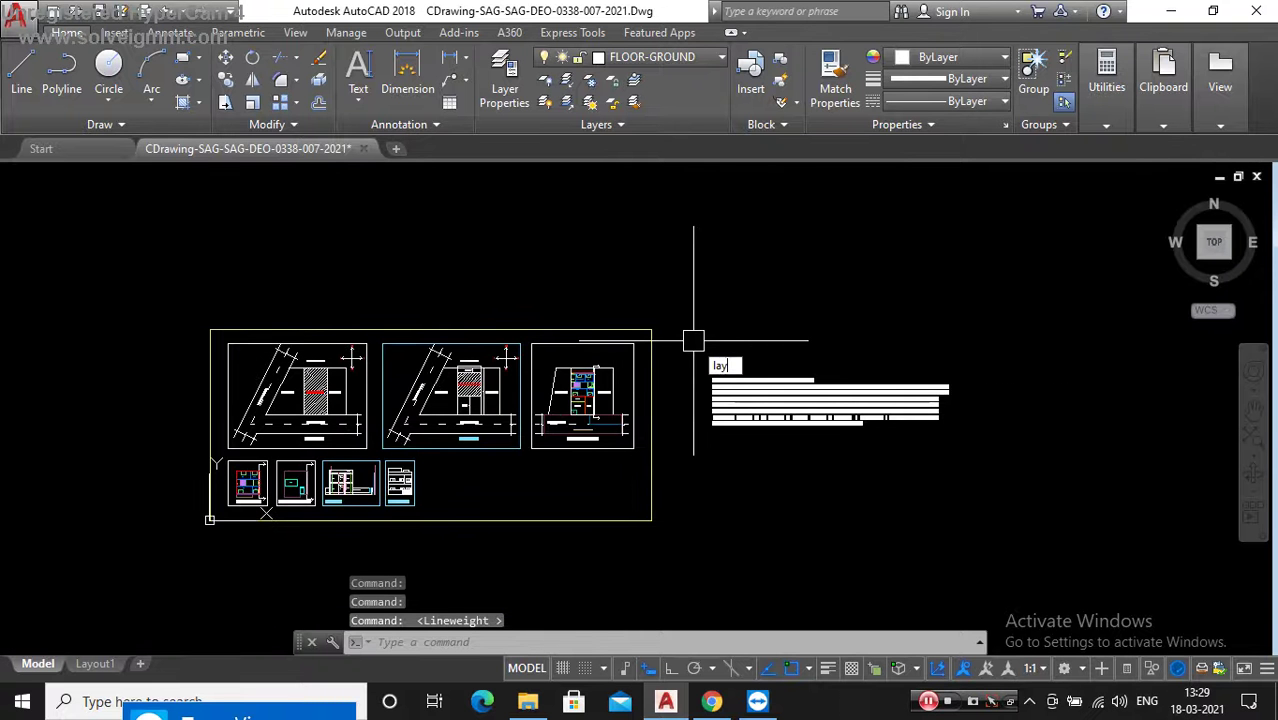
Step: Review the FLOOR-GROUND, FLOOR-TERRACE and FLOOR01 layers with LAYWALK, then restore all layers
text(ywalk)
key(Return)
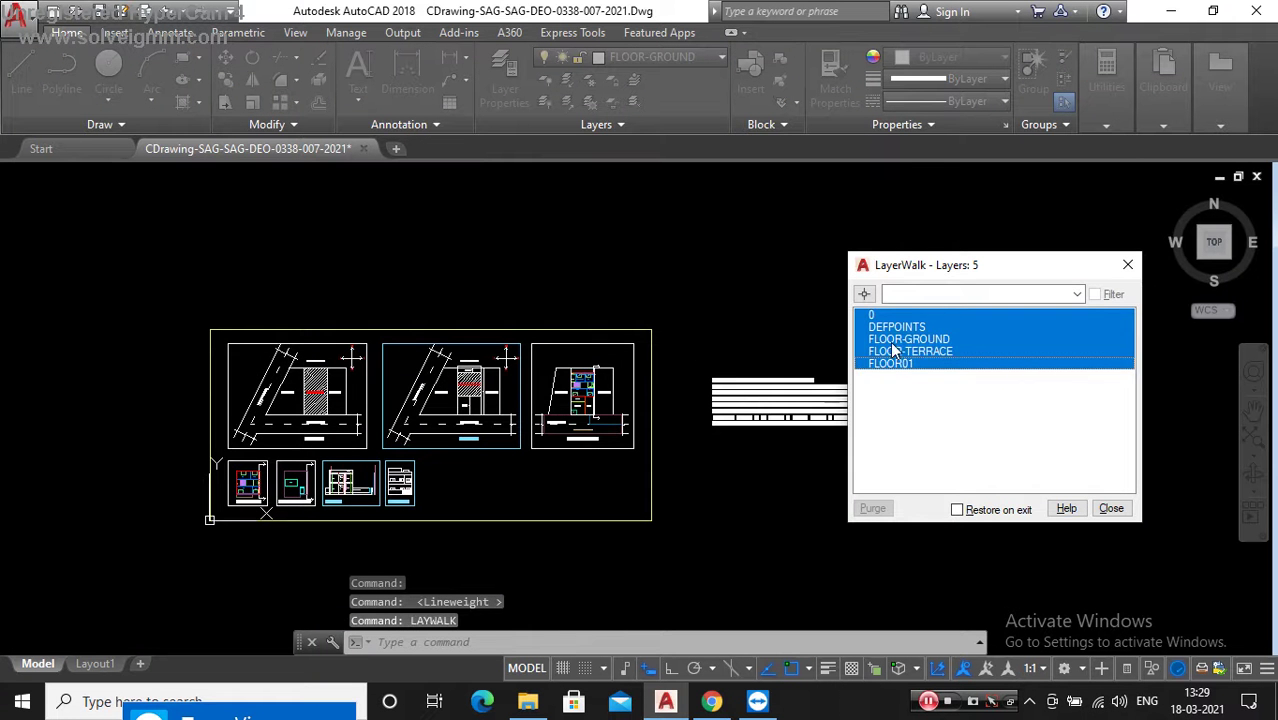
drag(887, 339, 893, 372)
click(1124, 267)
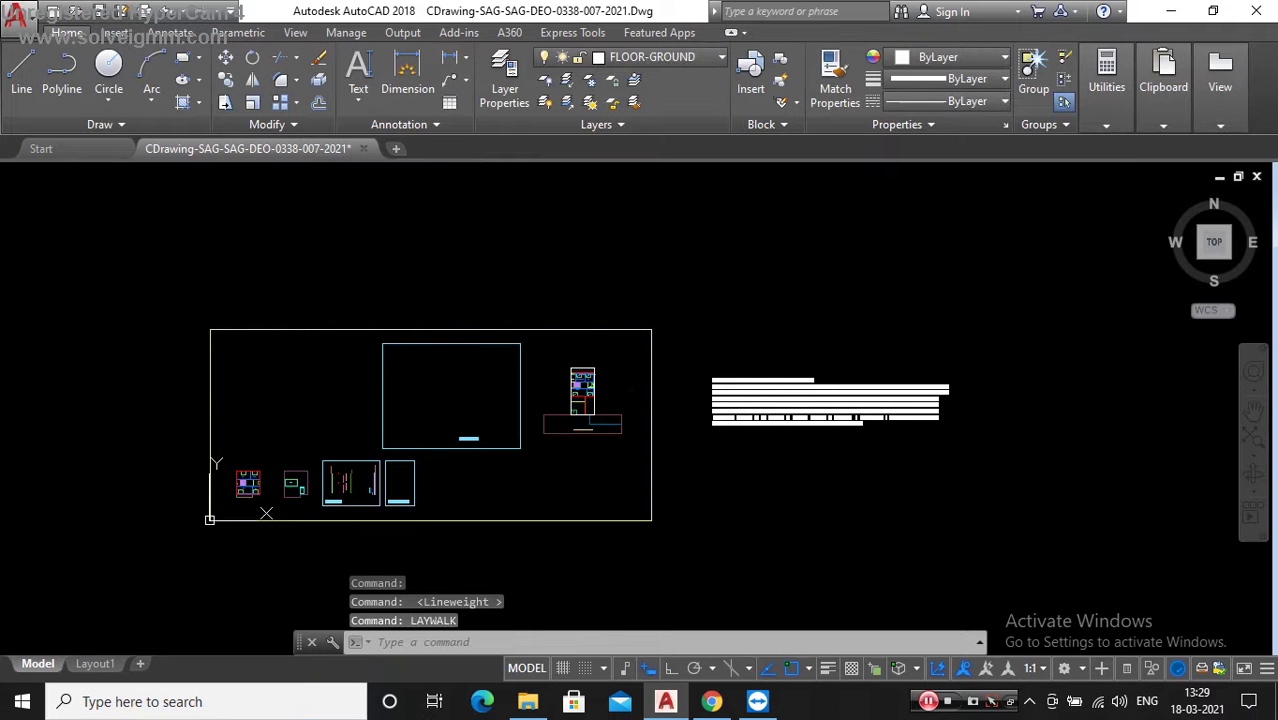
scroll(831, 441, up, 3)
scroll(592, 377, up, 3)
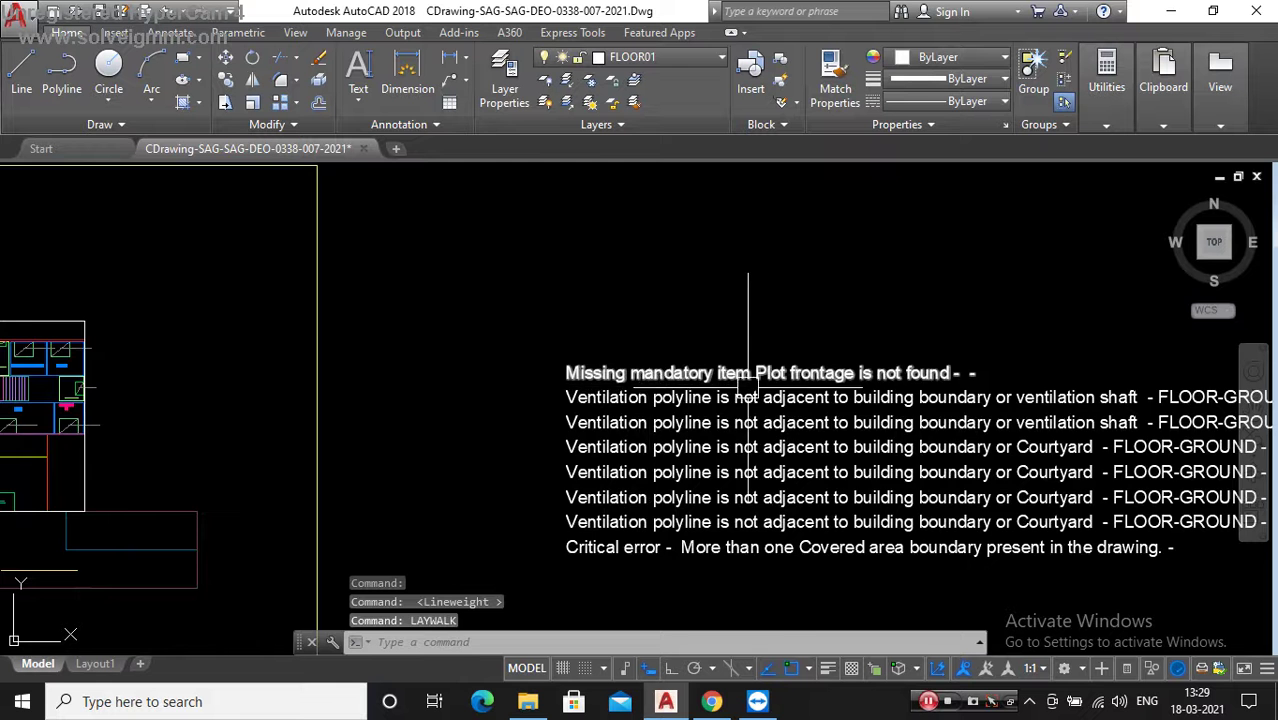
scroll(750, 385, up, 4)
scroll(524, 346, down, 4)
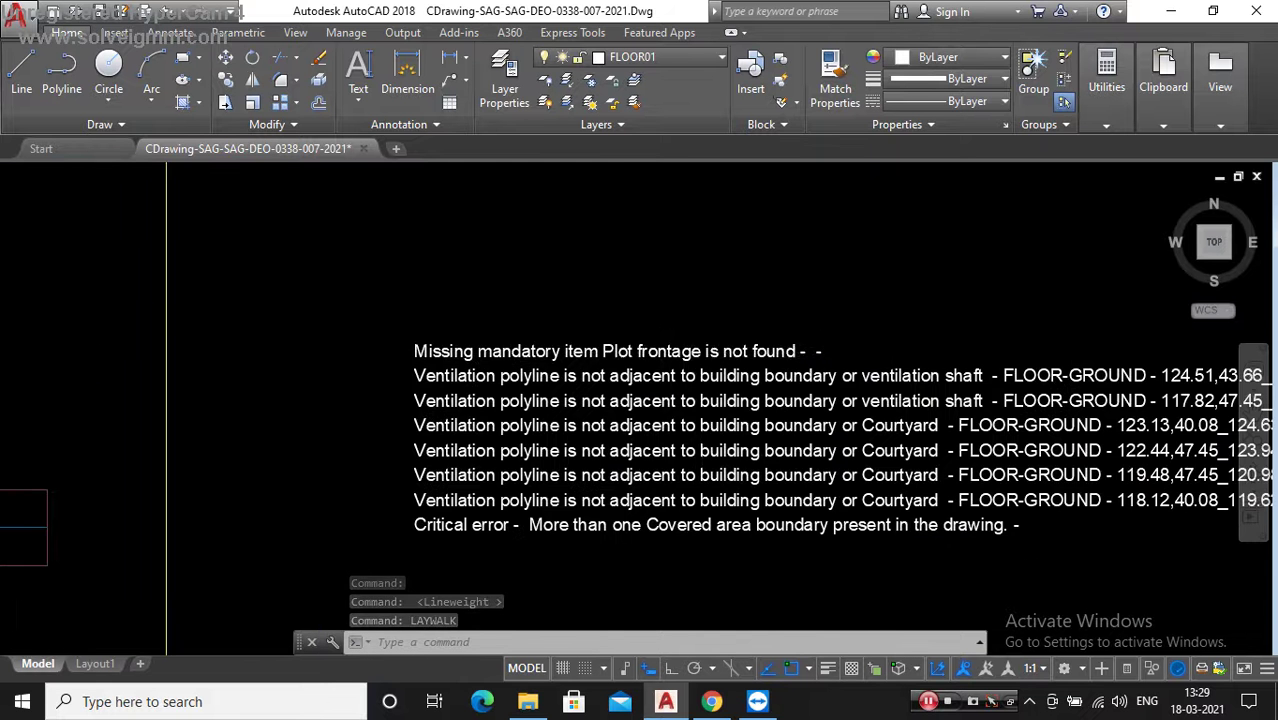
scroll(765, 343, up, 2)
scroll(790, 343, down, 2)
scroll(793, 343, down, 2)
scroll(793, 343, down, 2)
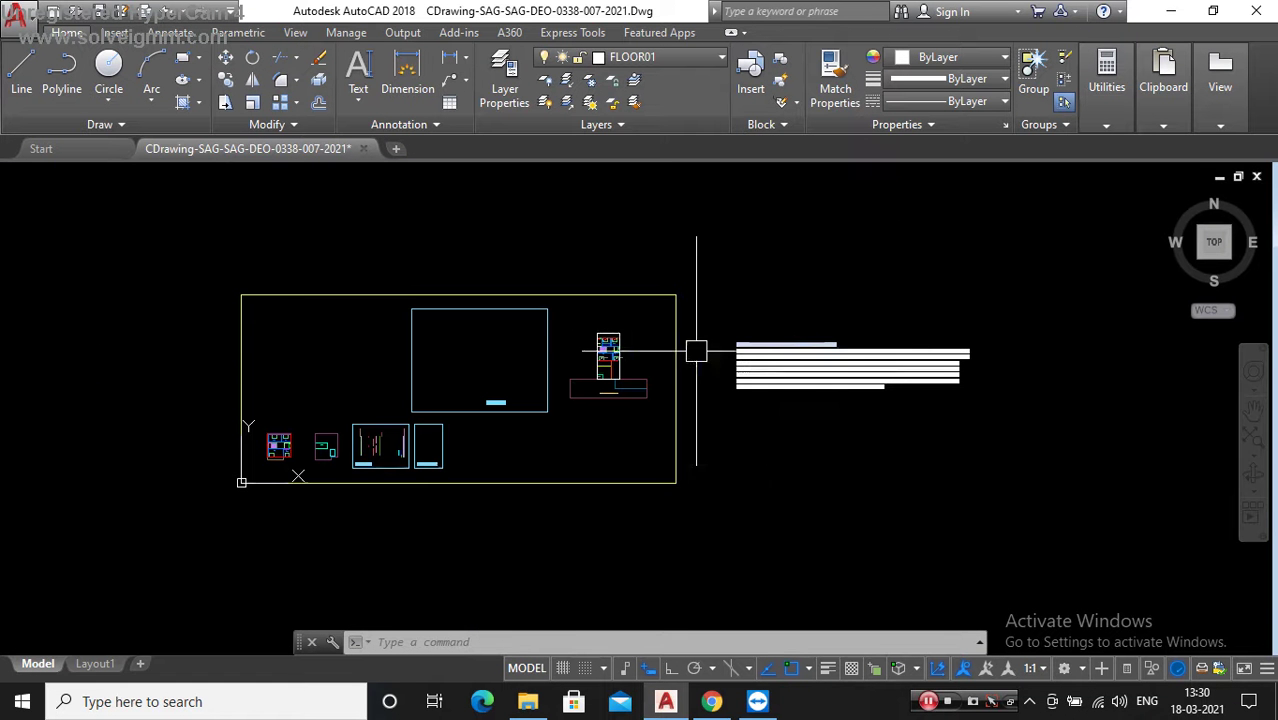
scroll(770, 340, up, 2)
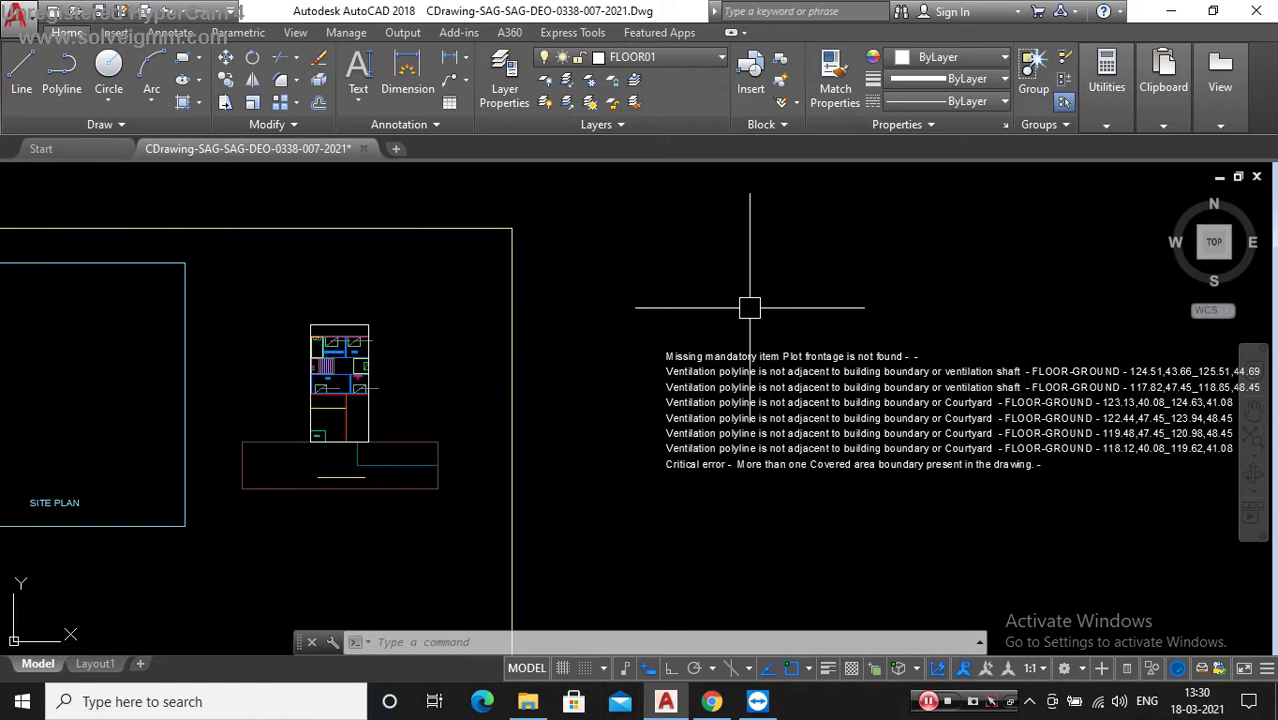
scroll(753, 306, down, 2)
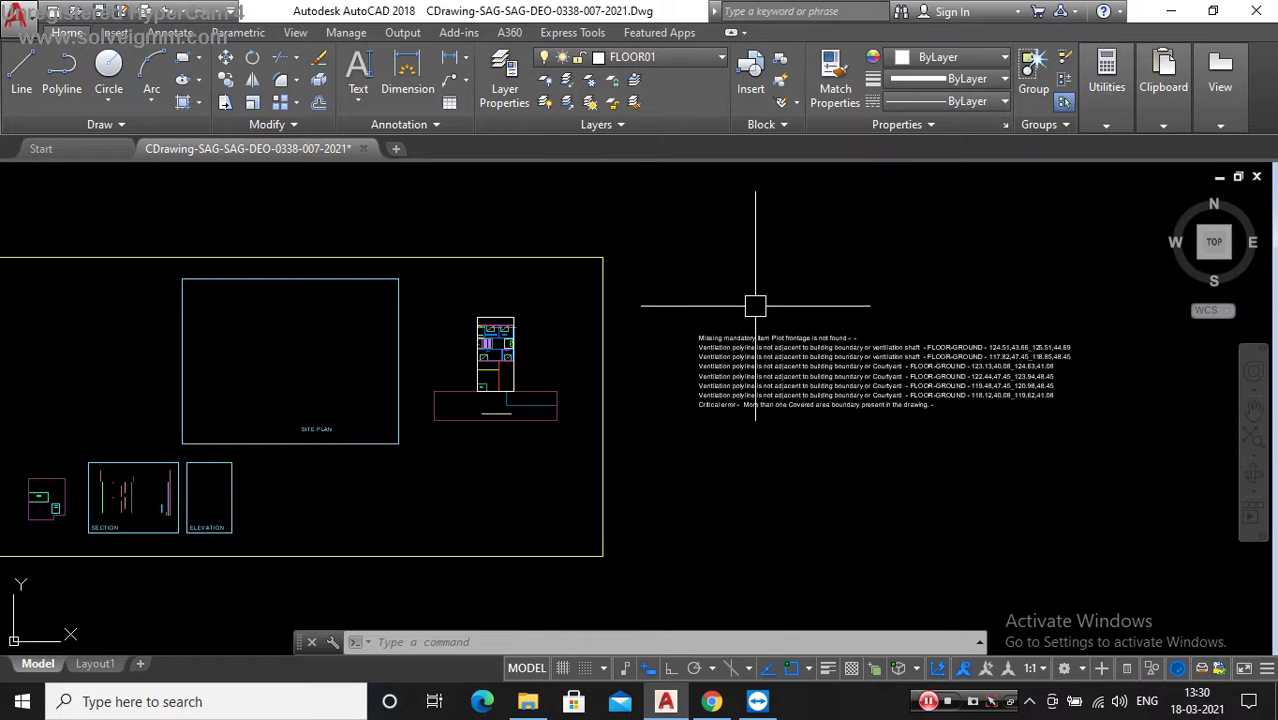
scroll(790, 325, up, 2)
scroll(760, 335, up, 2)
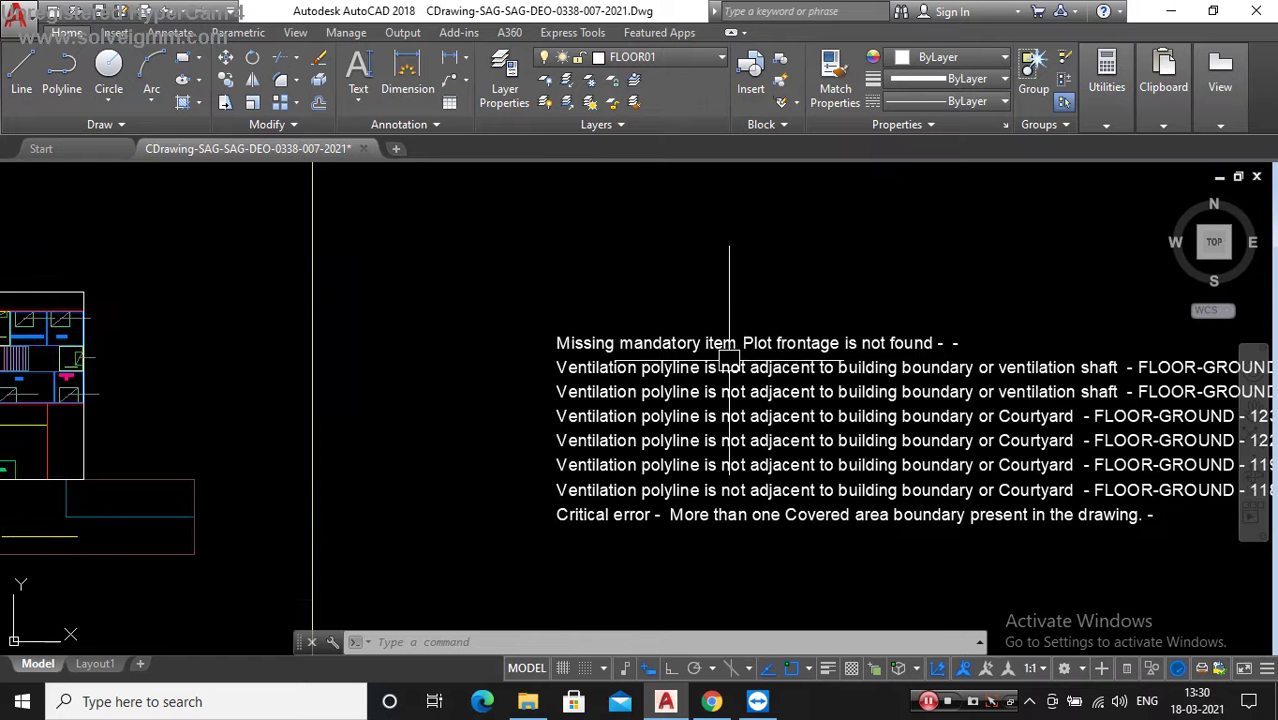
Step: Delete the 'Missing mandatory item' plot-frontage error text
click(805, 343)
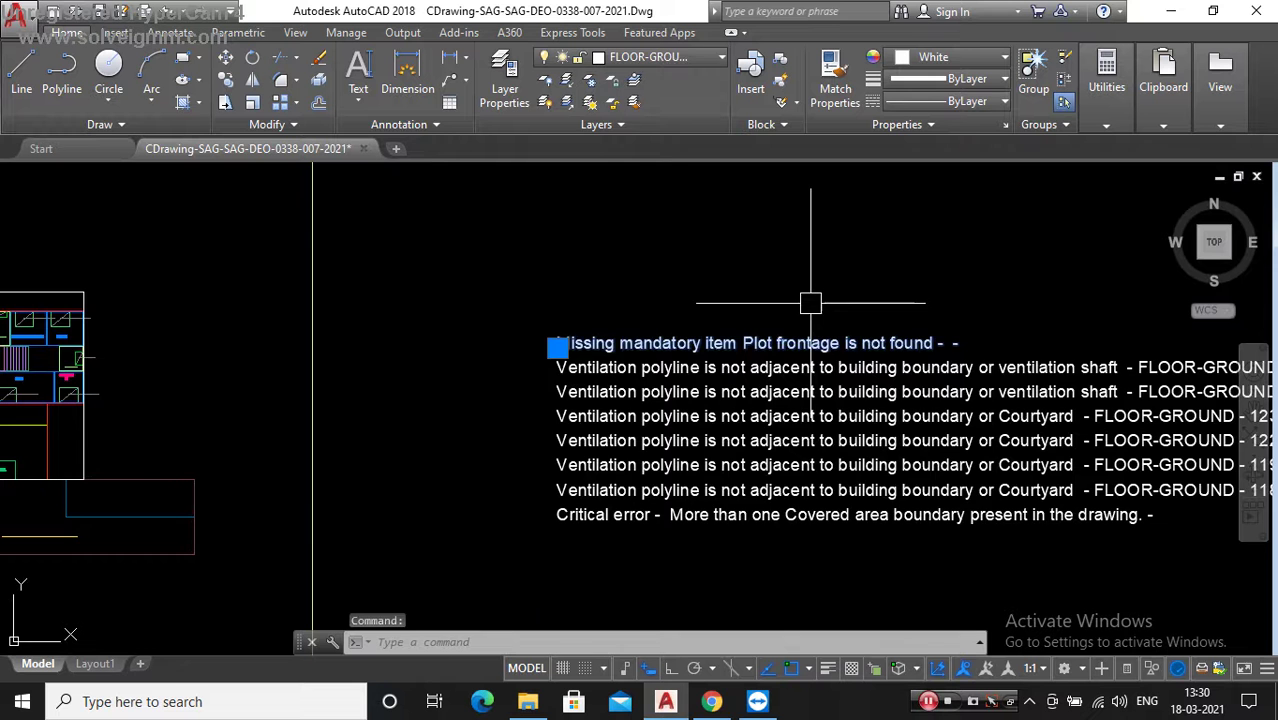
key(Delete)
scroll(810, 303, down, 2)
scroll(364, 401, up, 3)
Step: Hide the blue boundary polyline with Isolate > Hide Objects
click(371, 366)
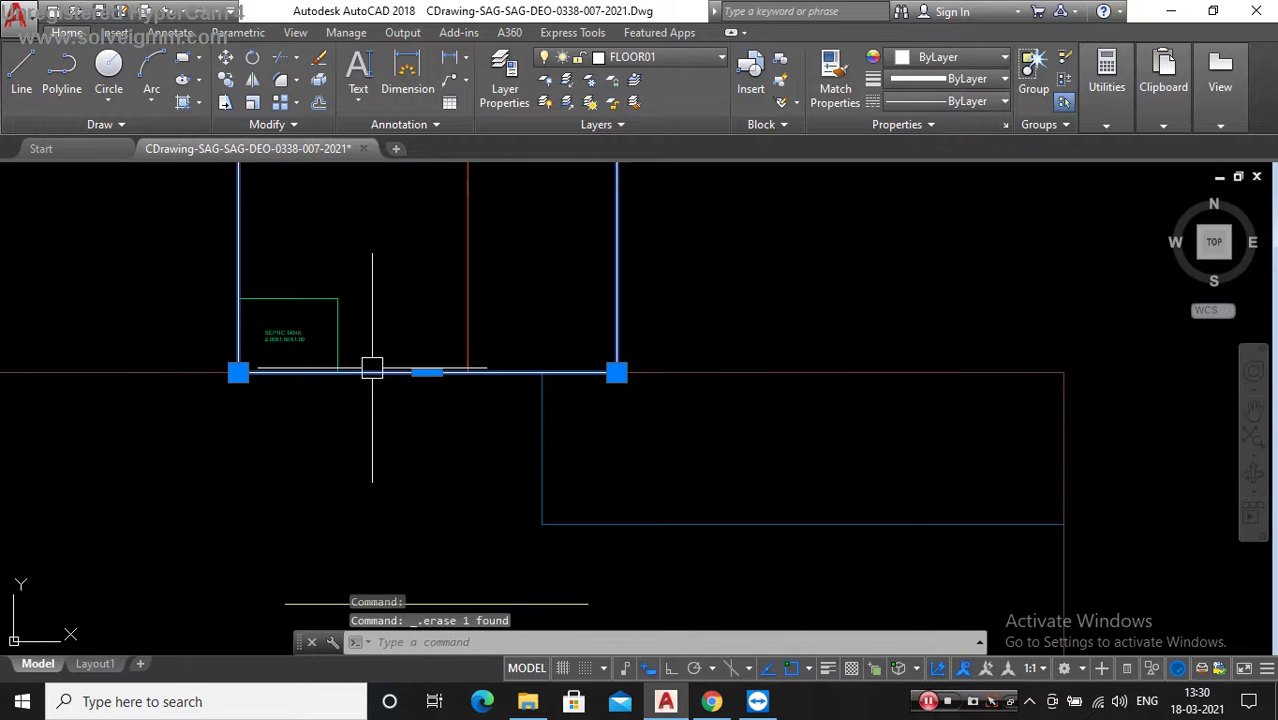
right_click(700, 272)
click(930, 331)
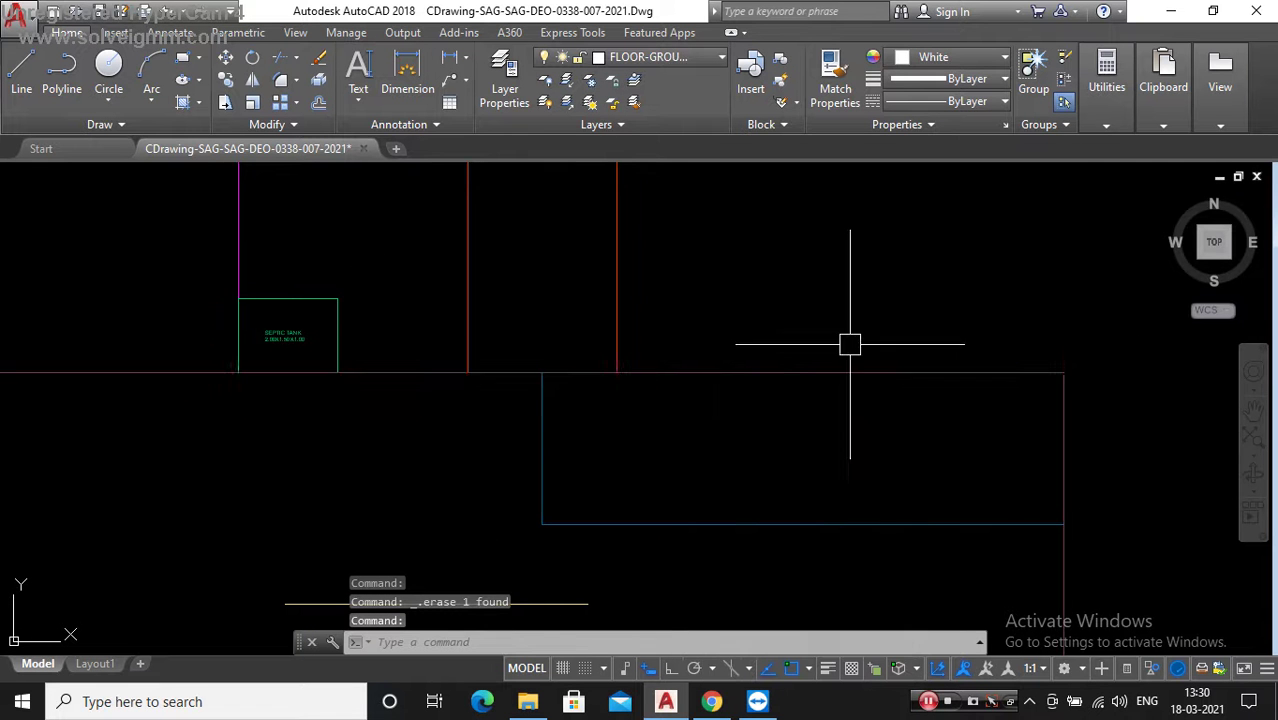
scroll(740, 265, down, 2)
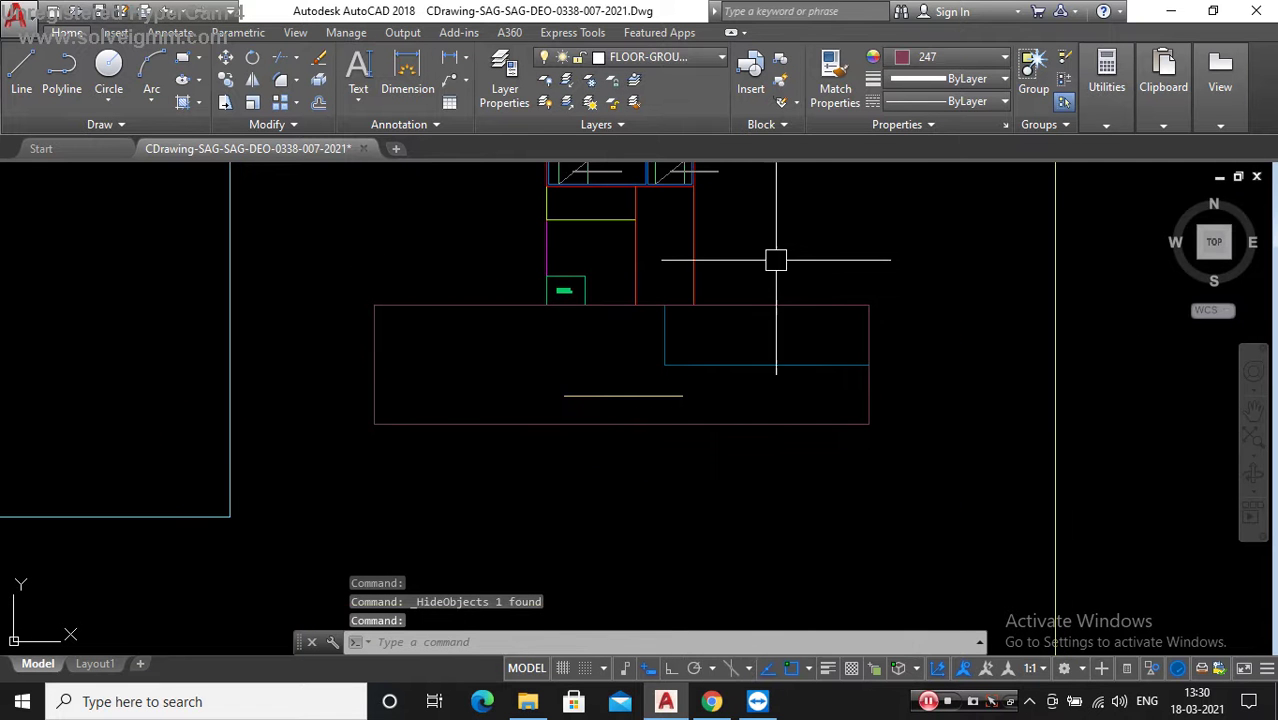
key(Escape)
Step: Delete the duplicate rectangular boundary below the floor plan
click(807, 305)
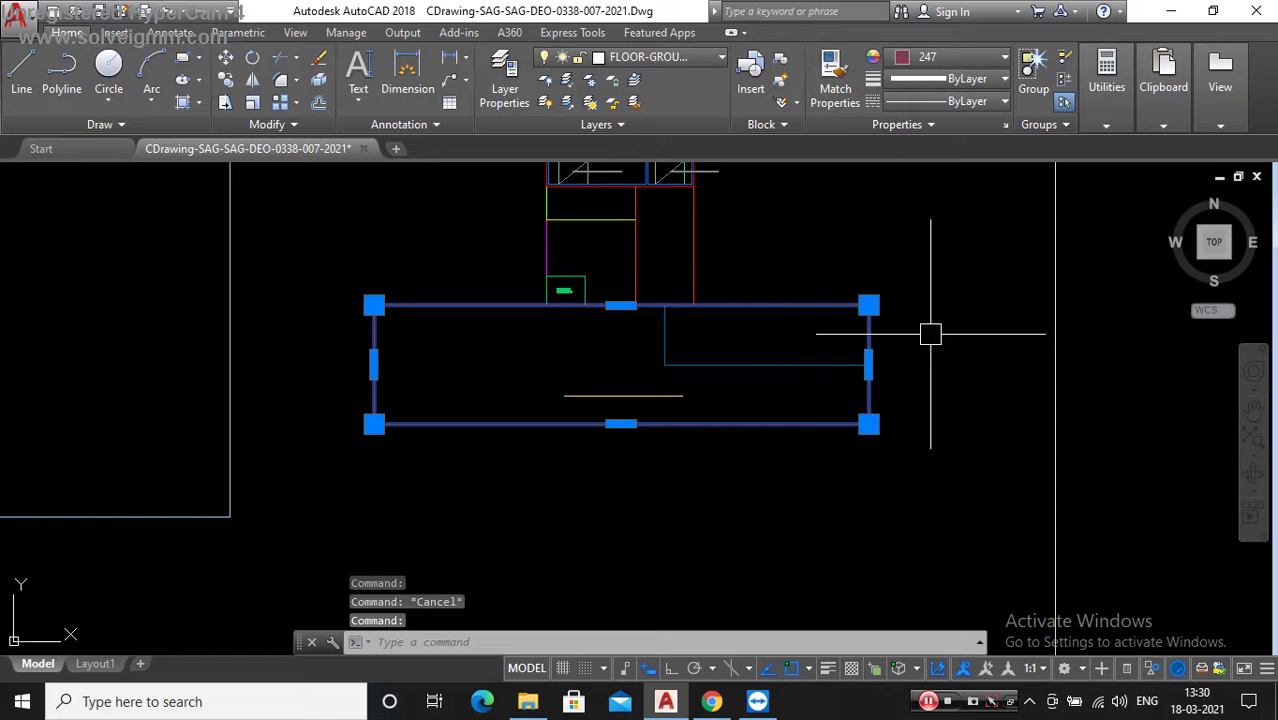
key(Delete)
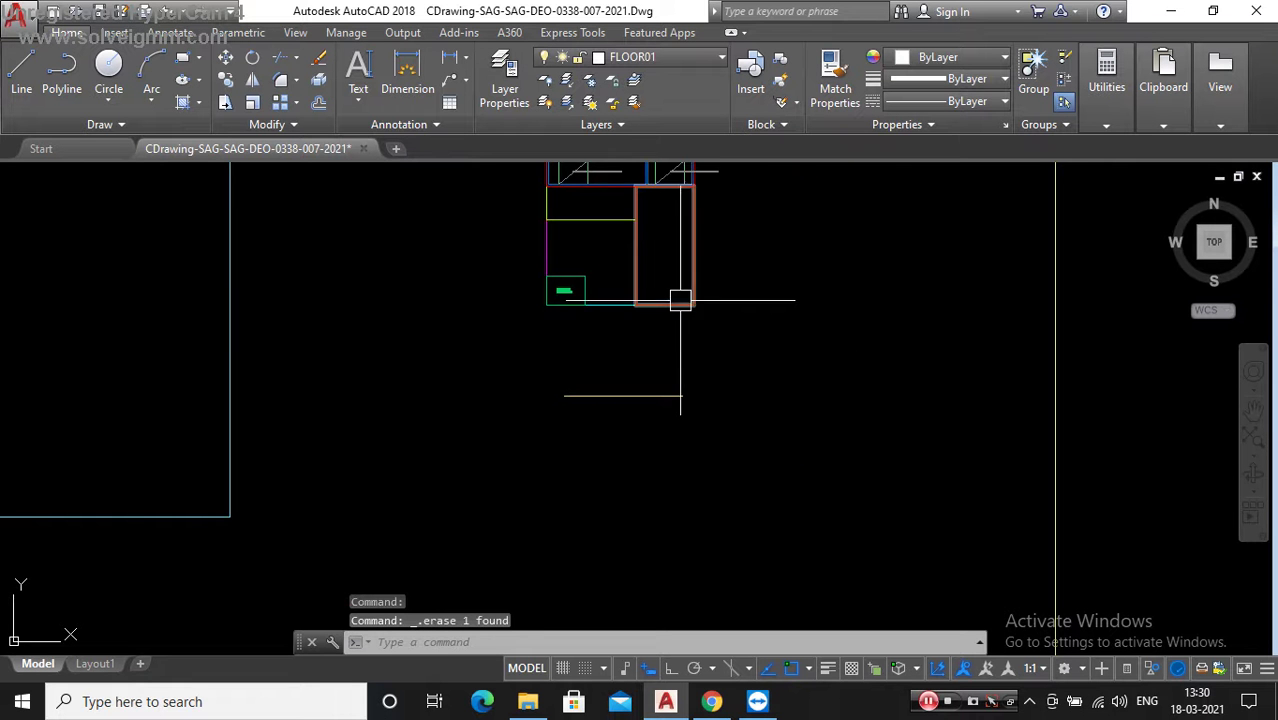
scroll(650, 357, up, 1)
scroll(673, 316, up, 1)
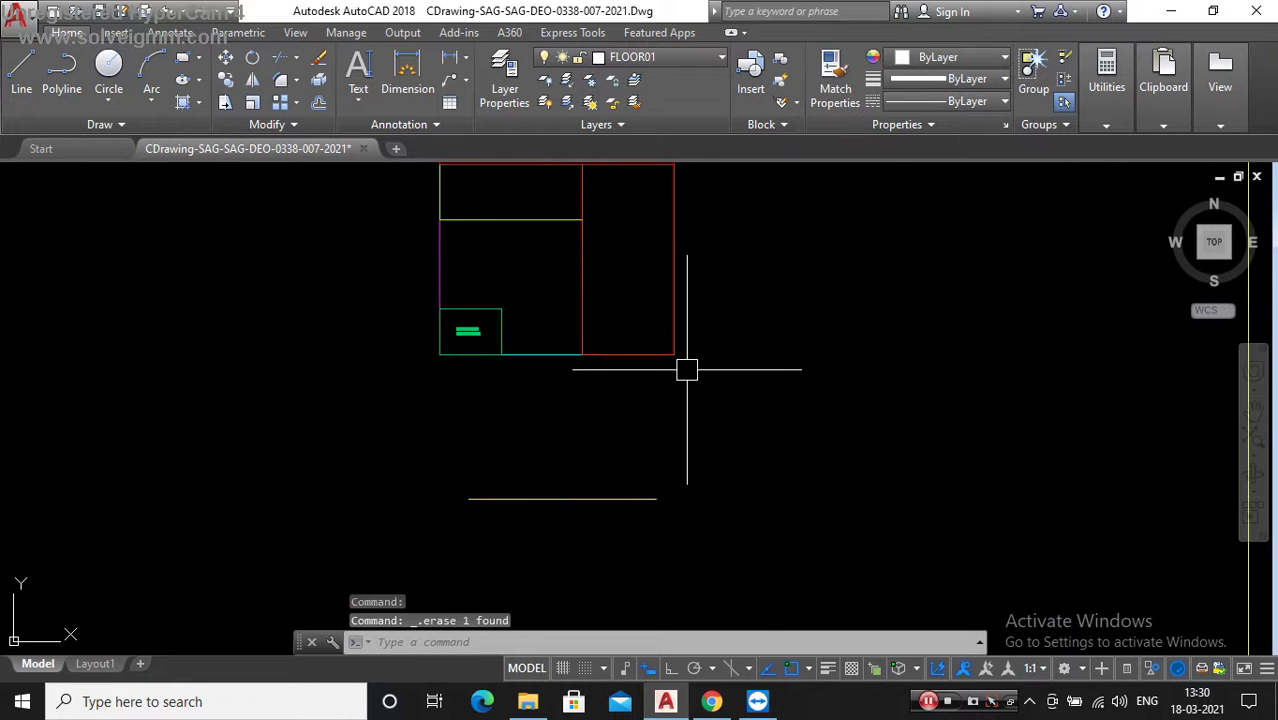
Step: Hide the right-hand rectangle and the two lower horizontal lines of the plan
click(651, 354)
right_click(774, 284)
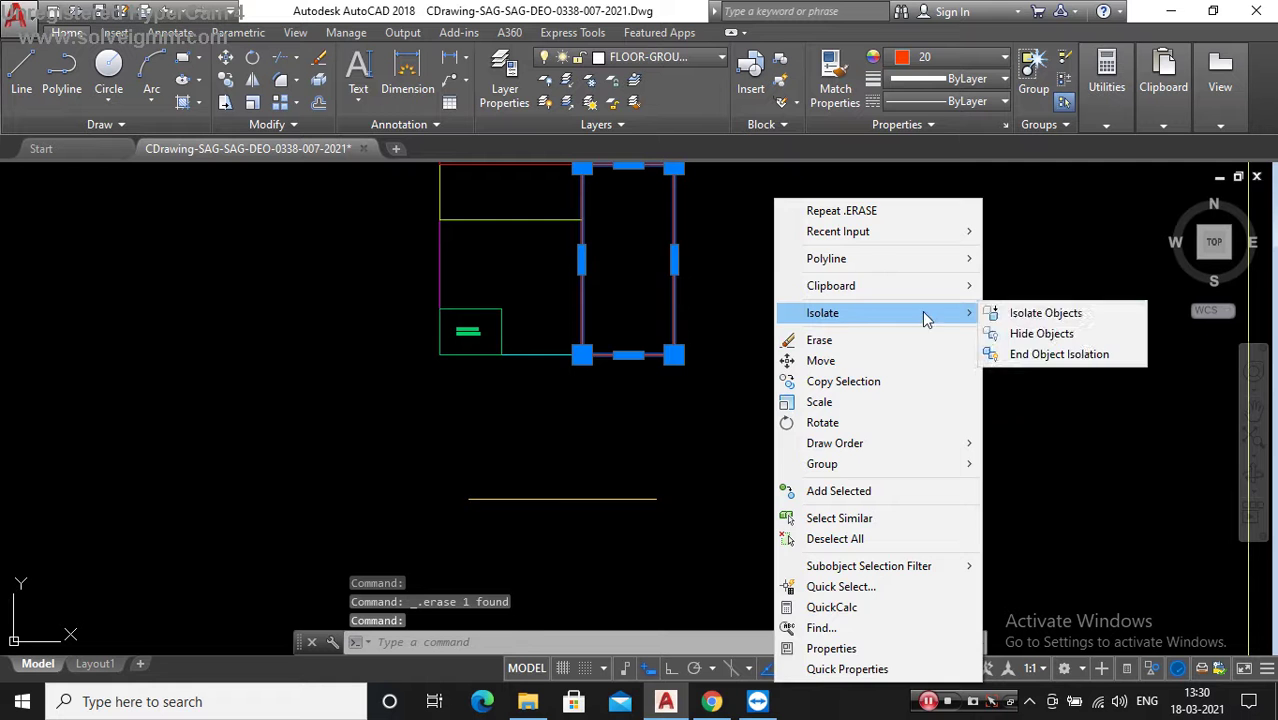
click(1018, 334)
click(600, 352)
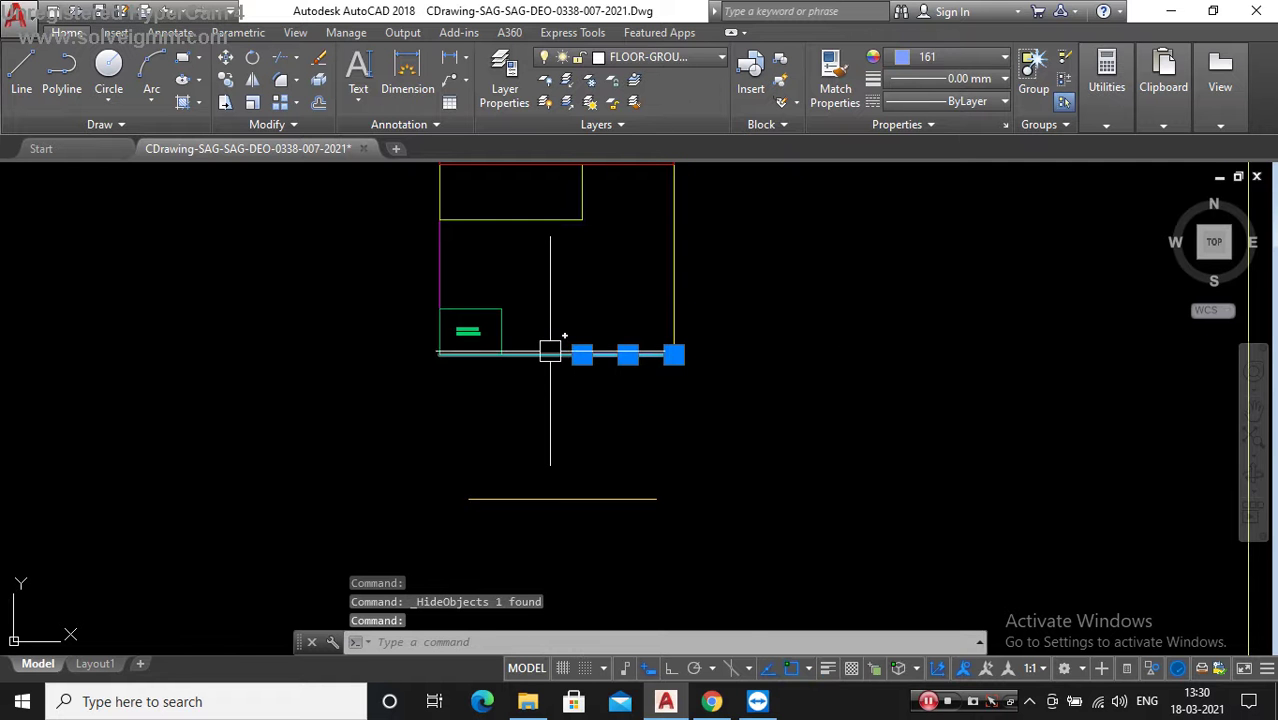
click(548, 351)
right_click(758, 330)
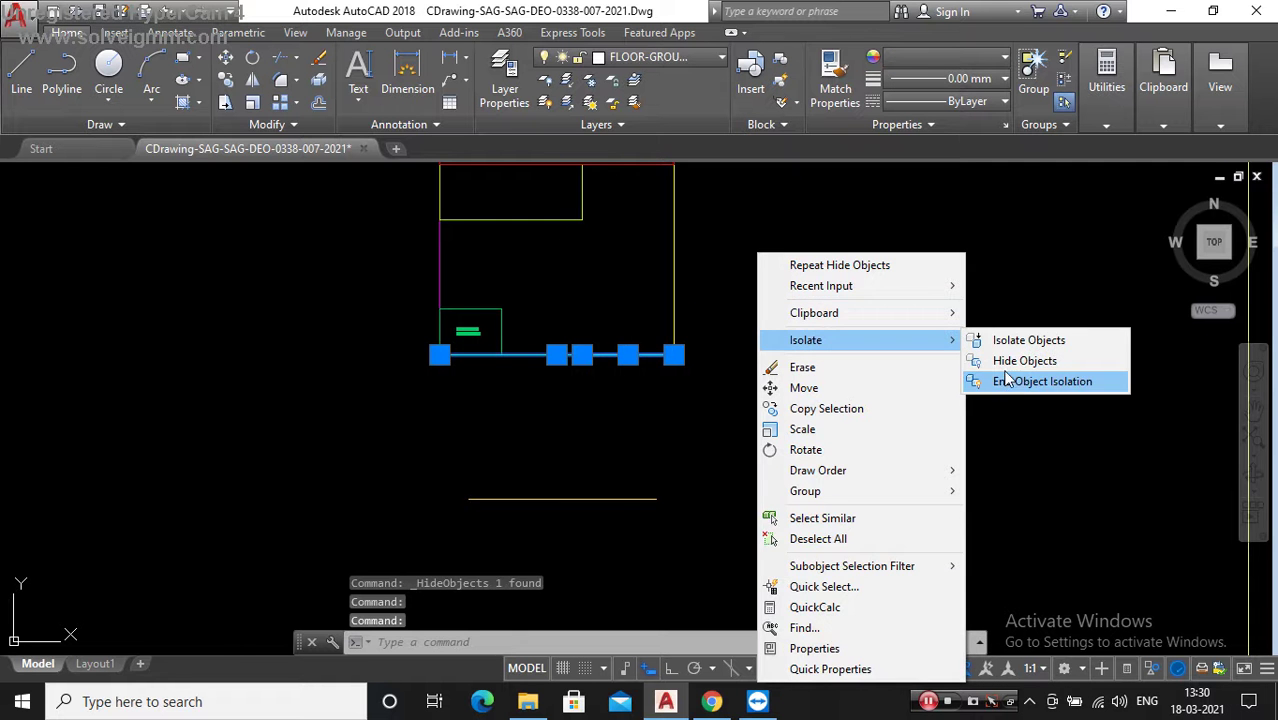
click(1020, 360)
scroll(502, 349, up, 2)
scroll(625, 375, down, 3)
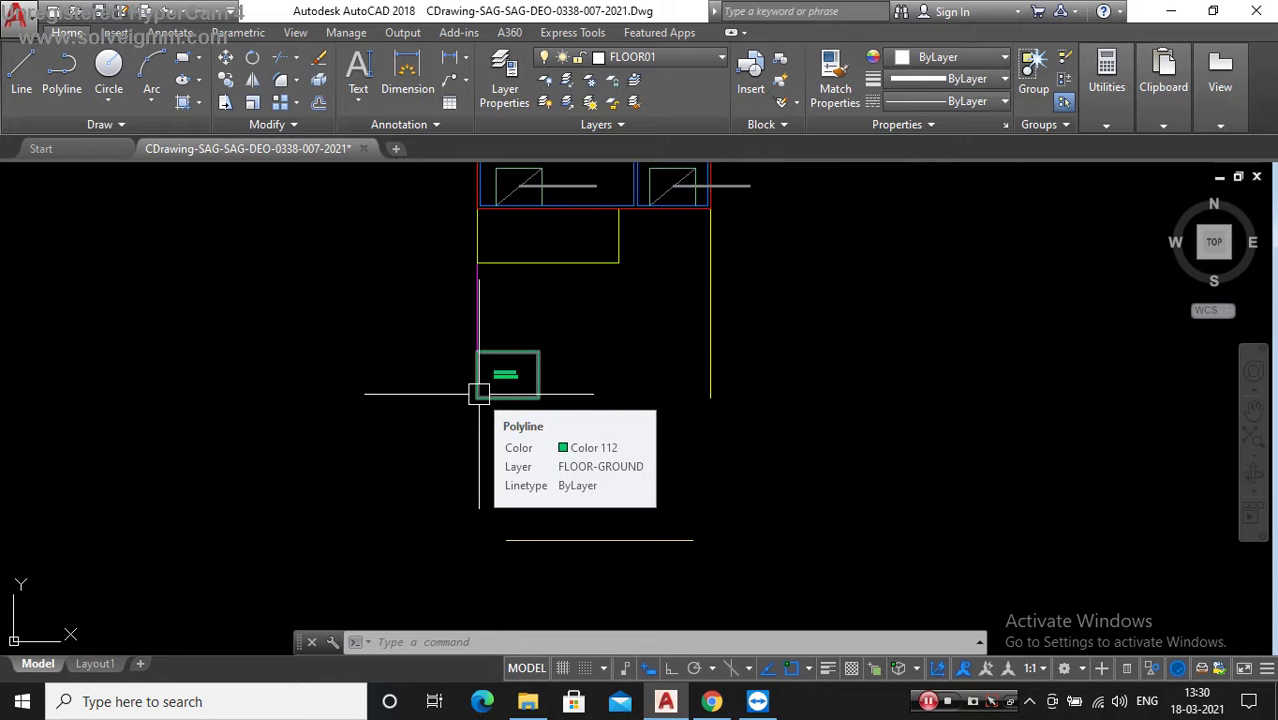
Step: Make FLOOR-GROUND the current layer in place of FLOOR01
scroll(478, 393, down, 2)
scroll(478, 393, down, 6)
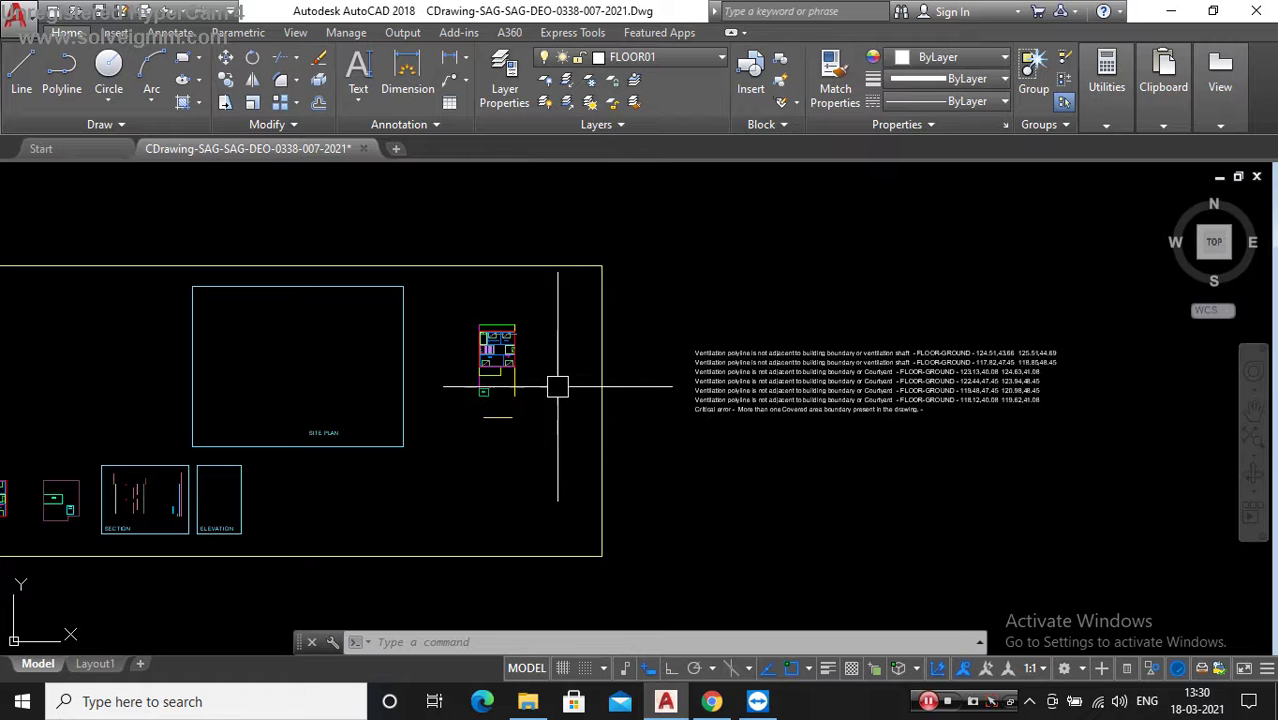
scroll(676, 351, up, 4)
scroll(878, 335, down, 2)
scroll(585, 371, down, 2)
scroll(710, 371, up, 7)
scroll(630, 381, up, 4)
scroll(630, 381, down, 2)
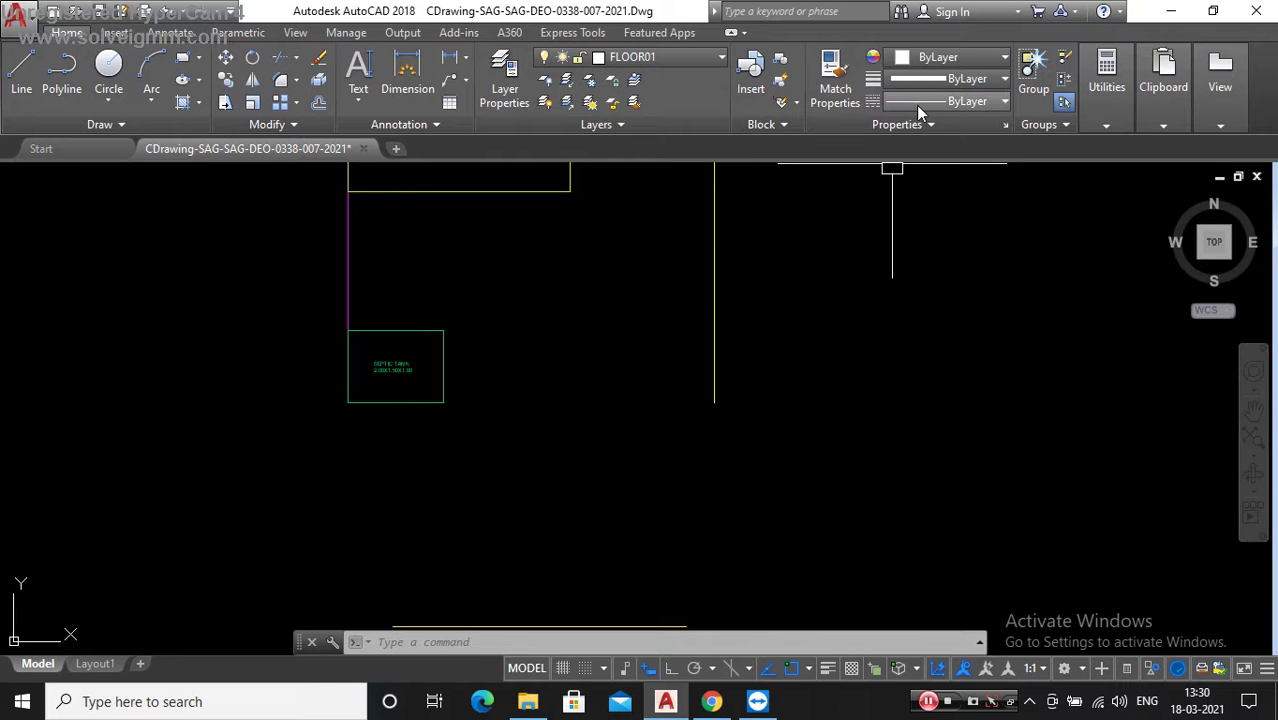
click(660, 57)
click(665, 125)
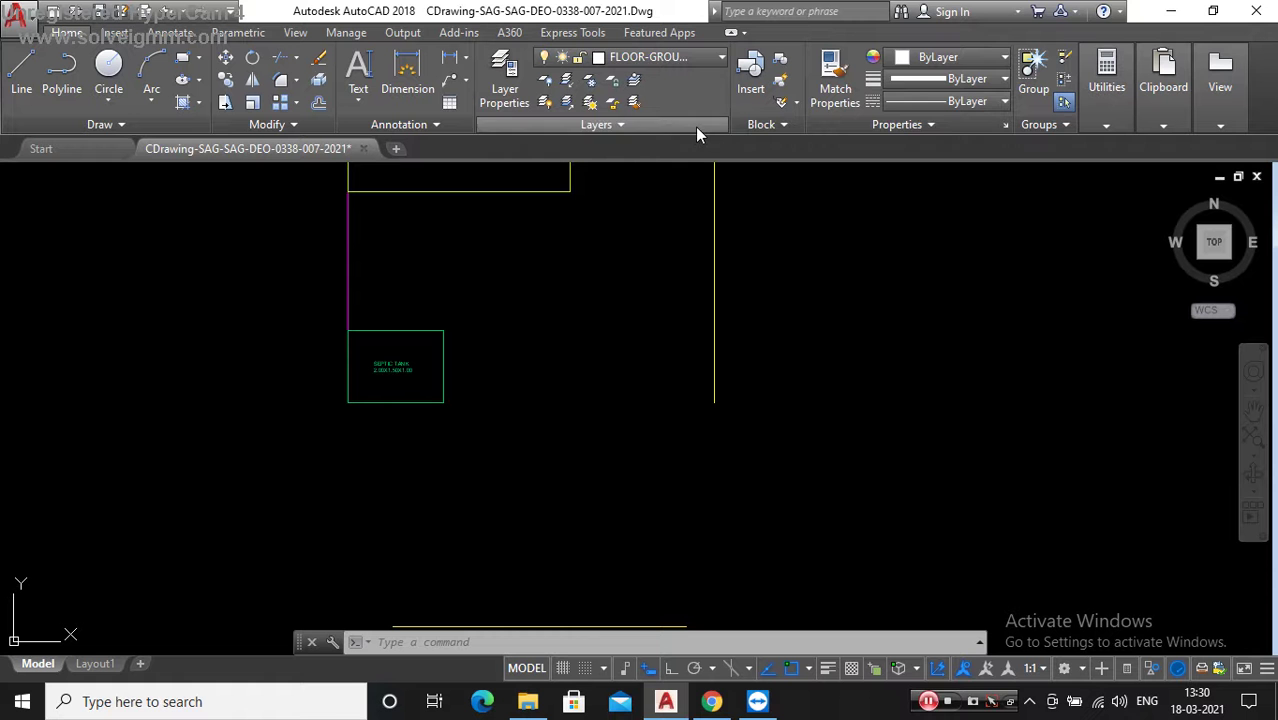
click(922, 60)
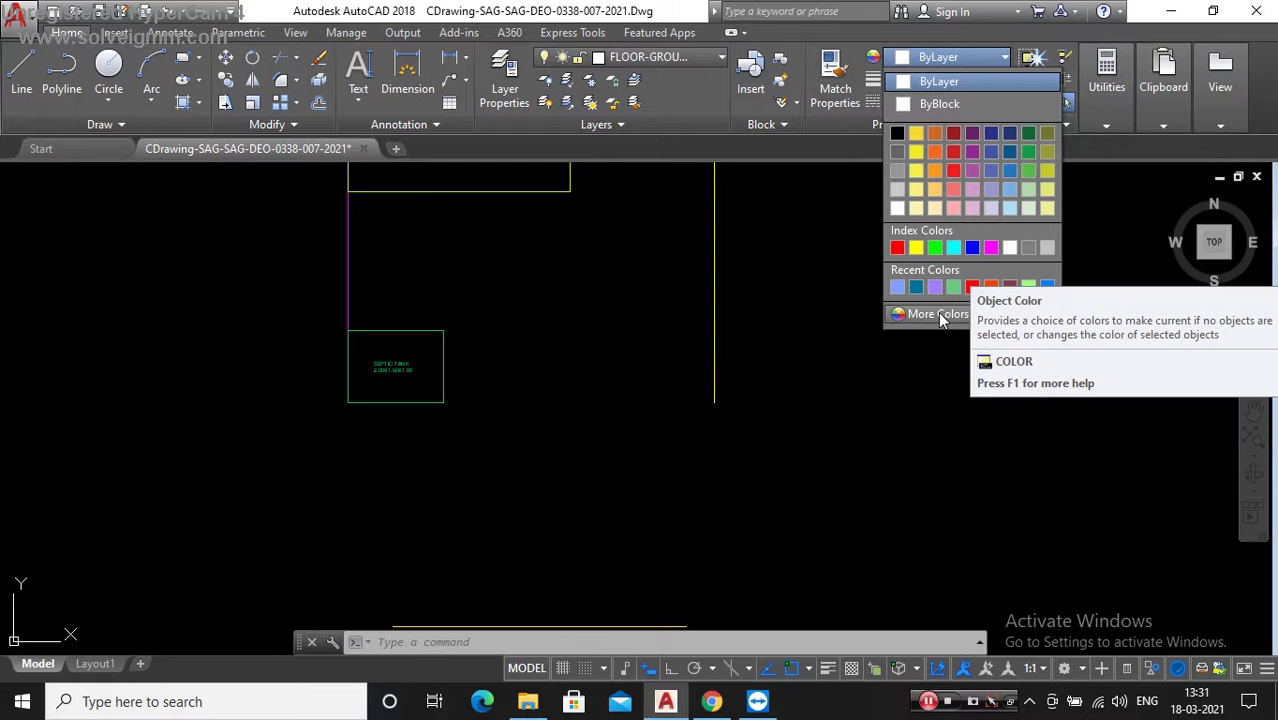
Step: Set the current colour to 96 and draw a polyline along the boundary's bottom edge
click(935, 315)
text(96)
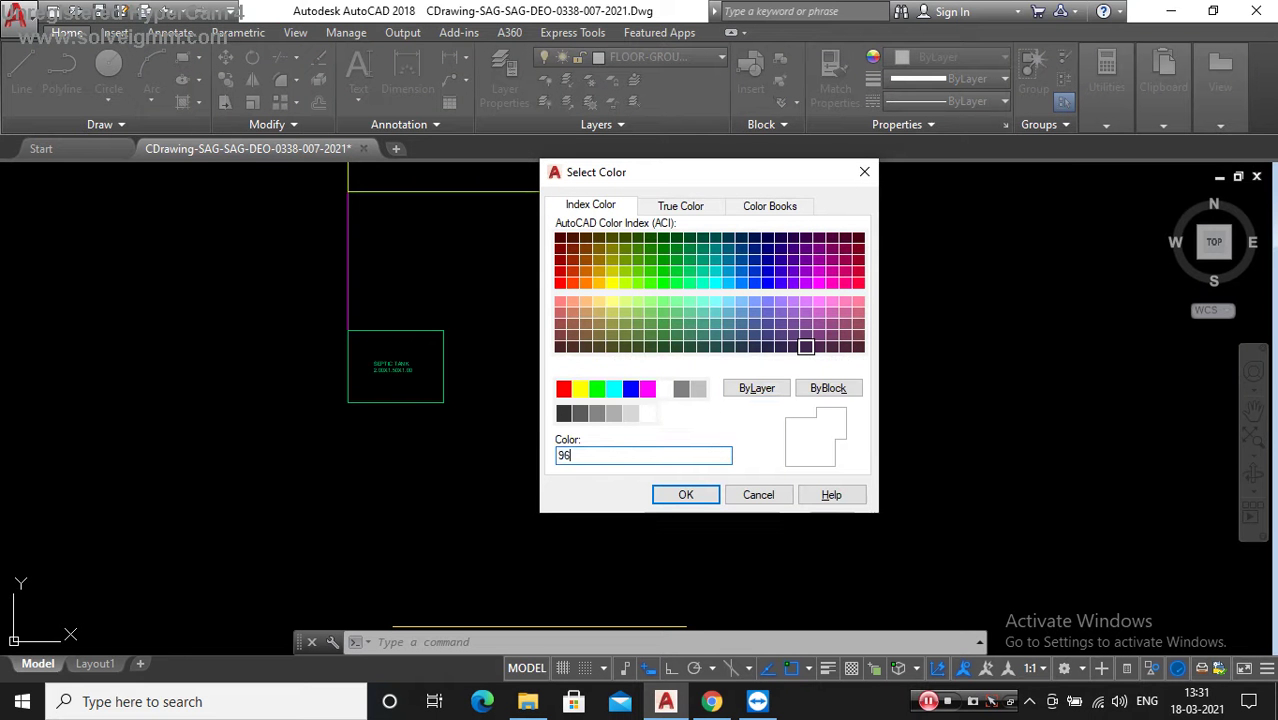
key(Return)
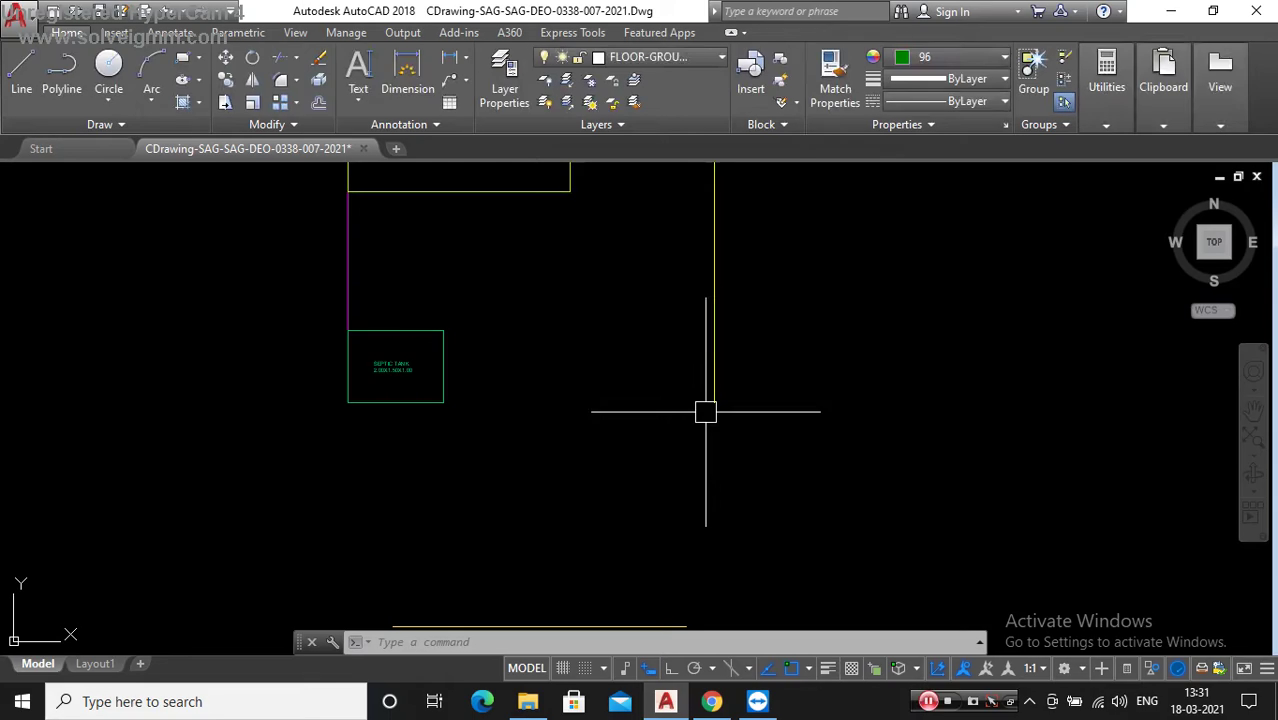
text(pl)
key(Return)
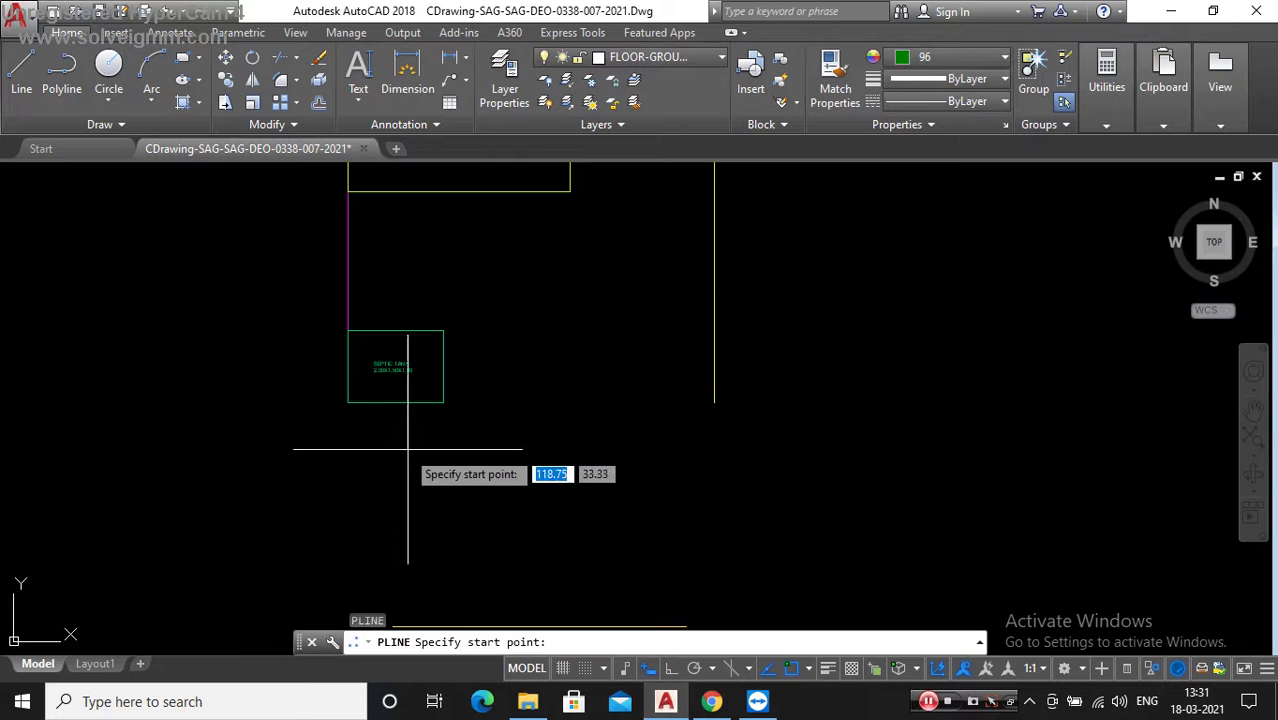
click(347, 402)
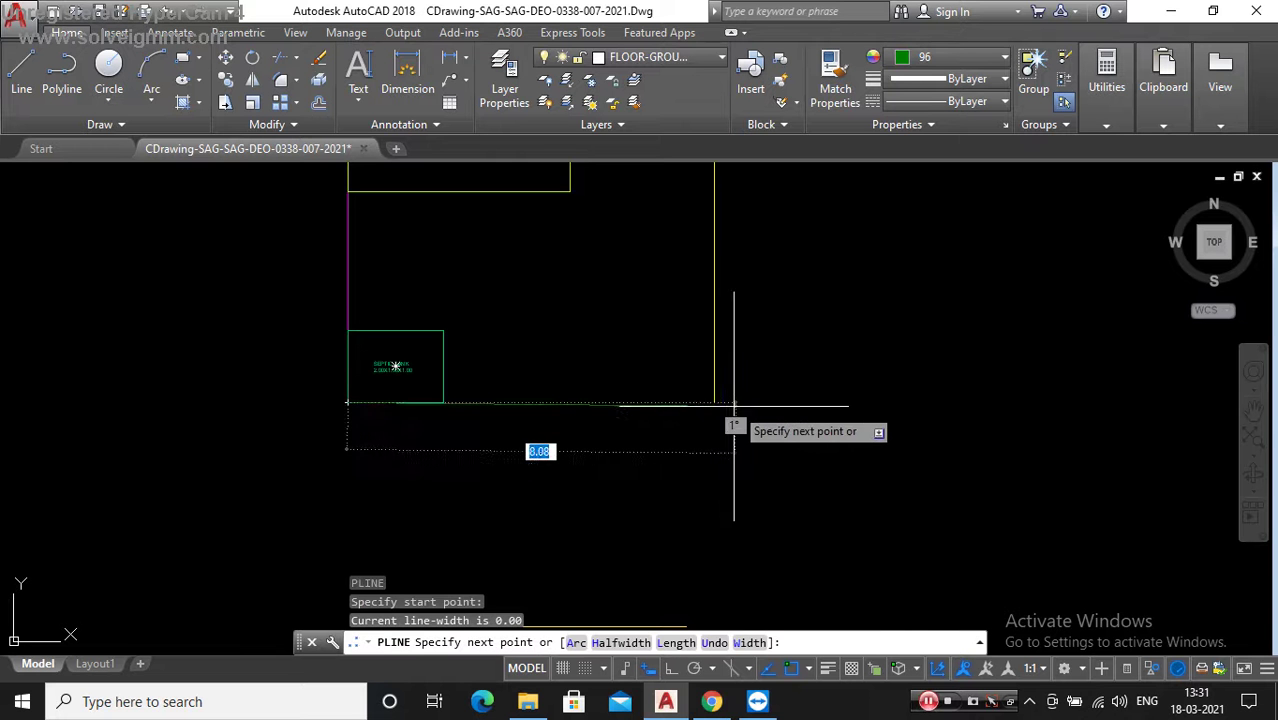
click(714, 401)
key(Escape)
key(Escape)
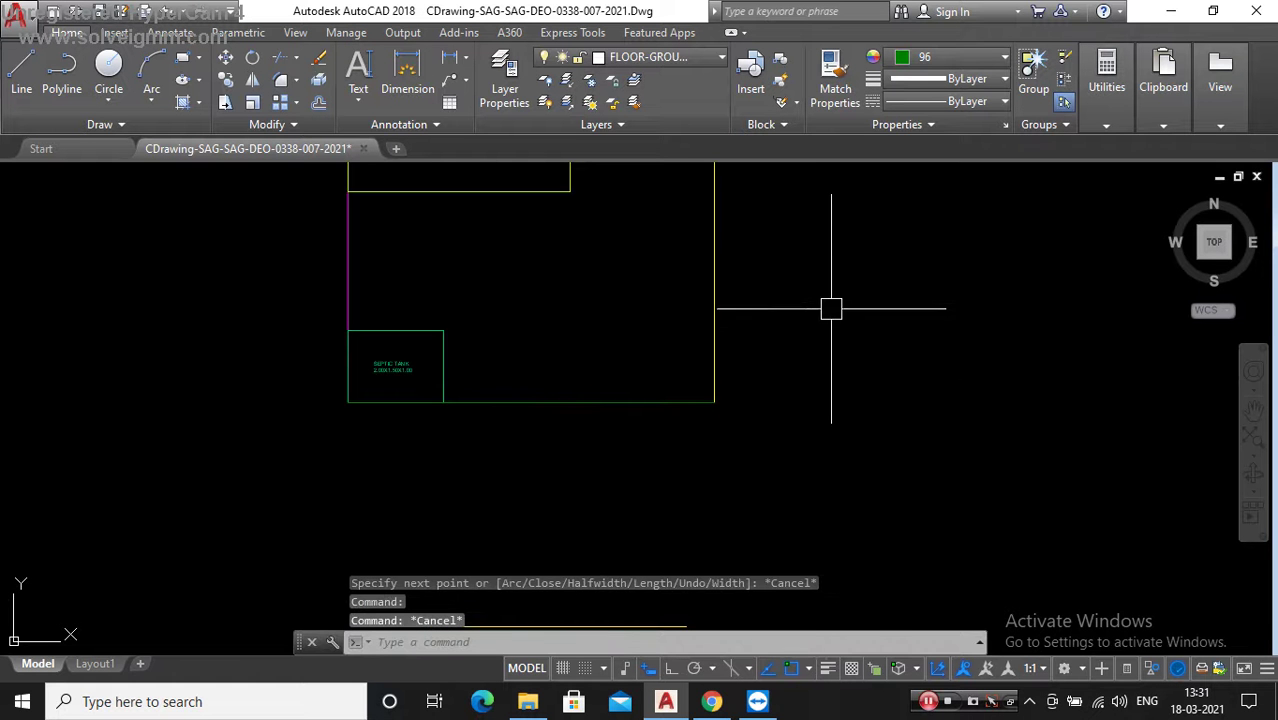
Step: End object isolation so the hidden objects reappear
right_click(831, 310)
click(1116, 438)
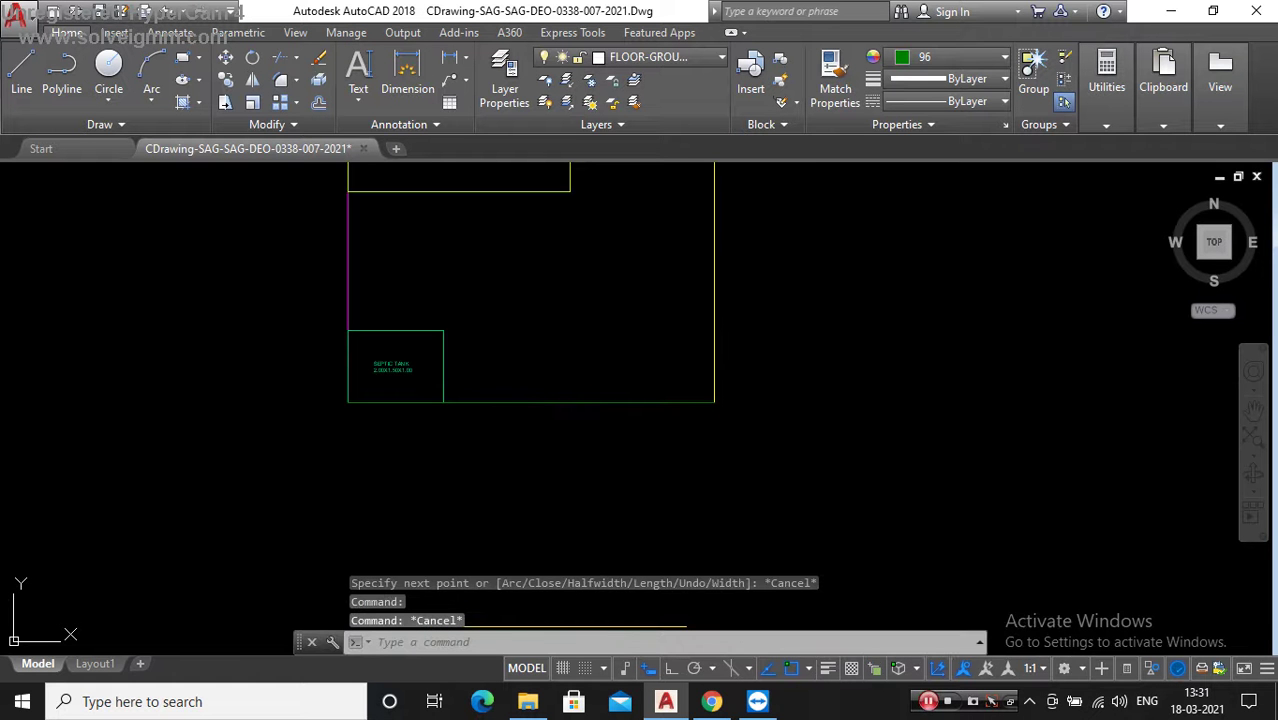
scroll(641, 393, down, 3)
right_click(712, 366)
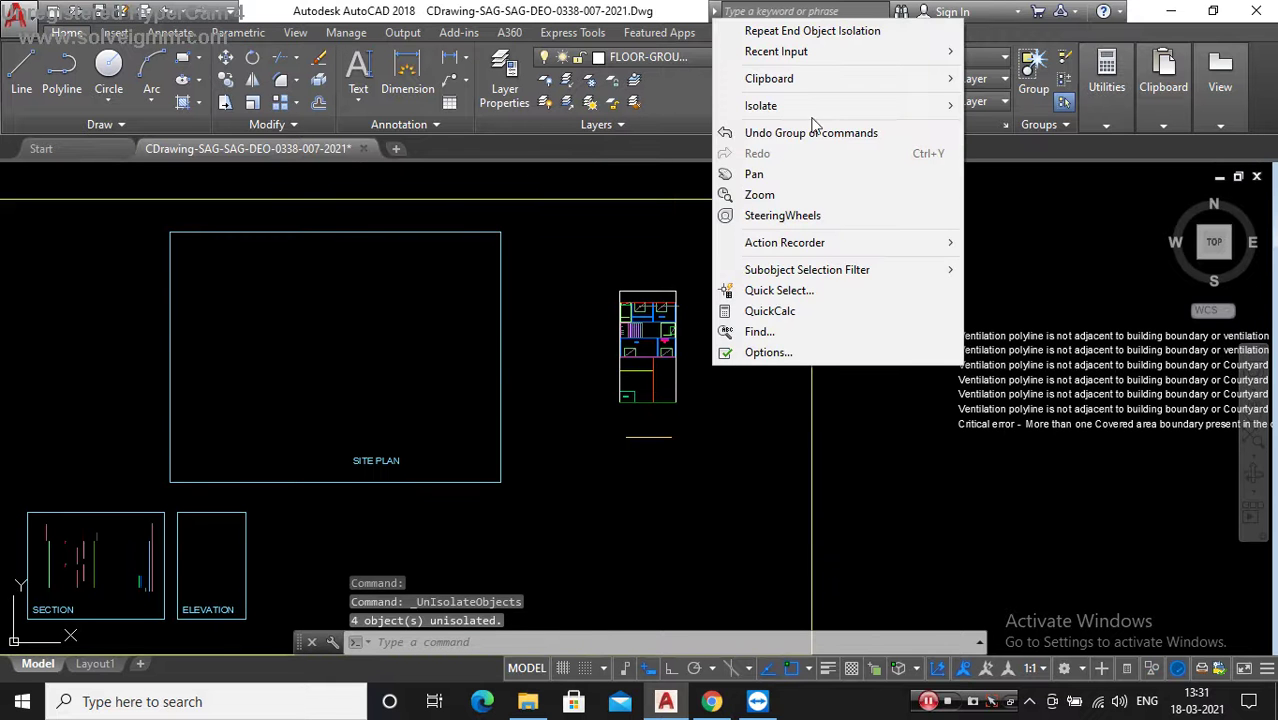
Step: Retry ending object isolation, then zoom to read the error notes list
click(935, 224)
scroll(711, 270, up, 4)
right_click(673, 272)
mouse_move(760, 105)
click(940, 400)
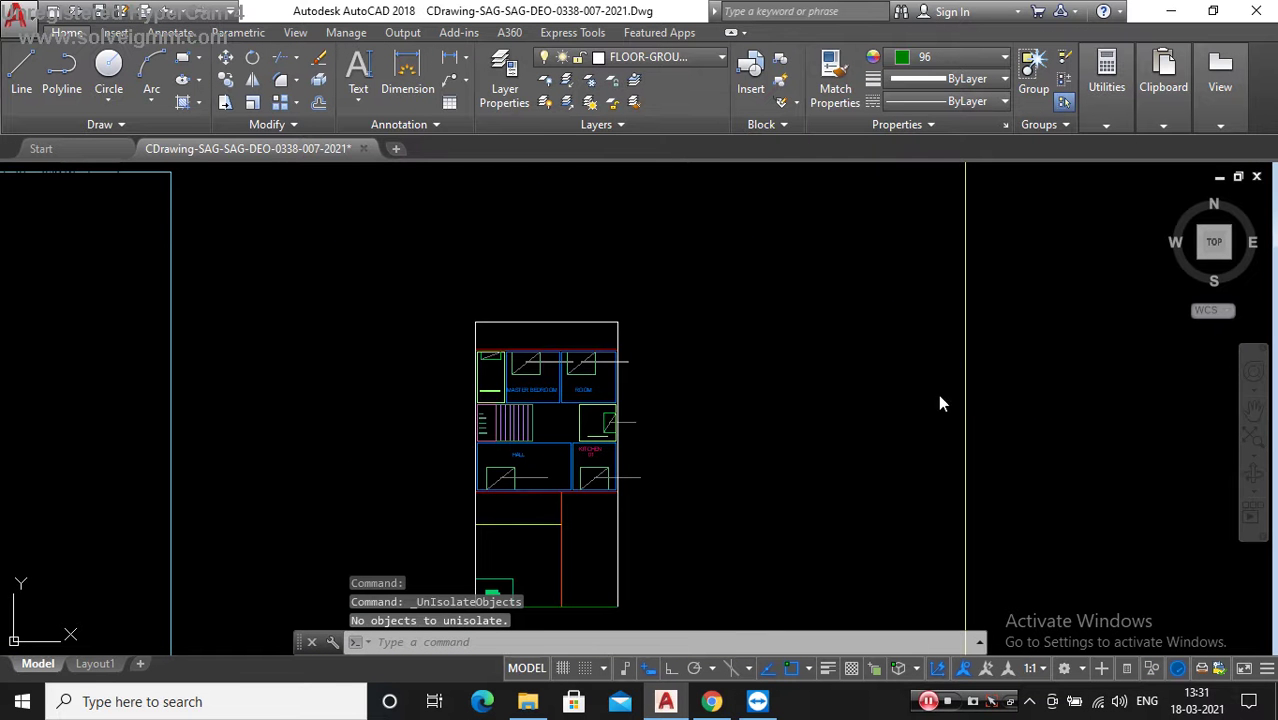
scroll(590, 340, down, 5)
scroll(574, 405, up, 3)
scroll(570, 390, down, 3)
scroll(665, 355, up, 4)
scroll(676, 352, down, 1)
scroll(676, 352, up, 4)
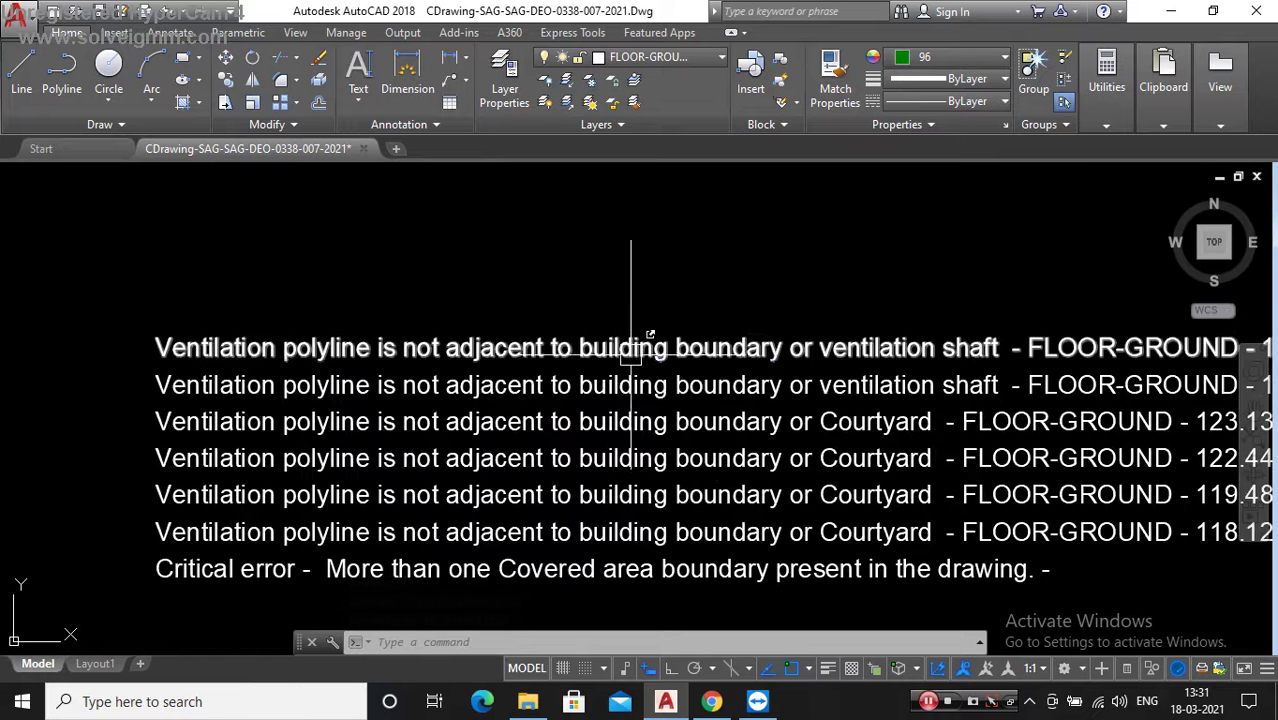
Step: Zoom into the floor plan and select the duplicate purple boundary around the upper rooms
scroll(594, 350, down, 2)
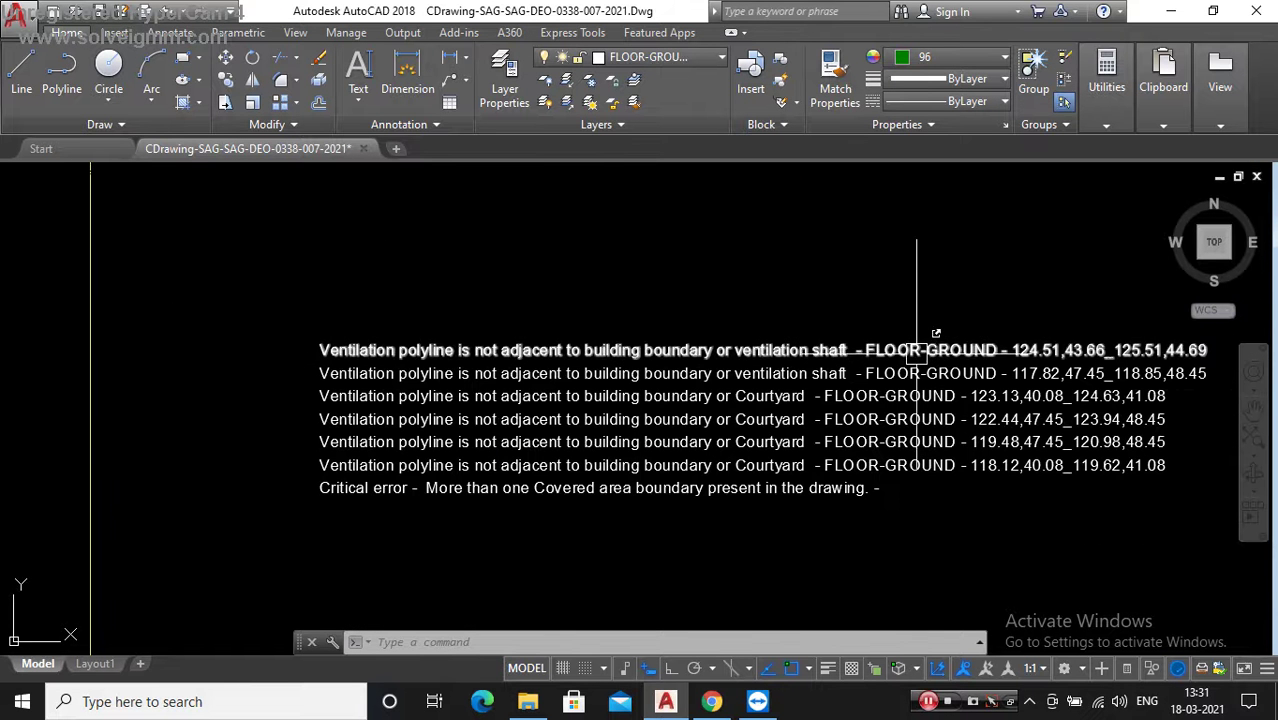
scroll(585, 418, up, 2)
scroll(585, 418, down, 5)
scroll(608, 423, down, 2)
scroll(560, 390, up, 2)
scroll(547, 374, up, 2)
scroll(500, 320, up, 4)
scroll(510, 297, up, 4)
click(533, 347)
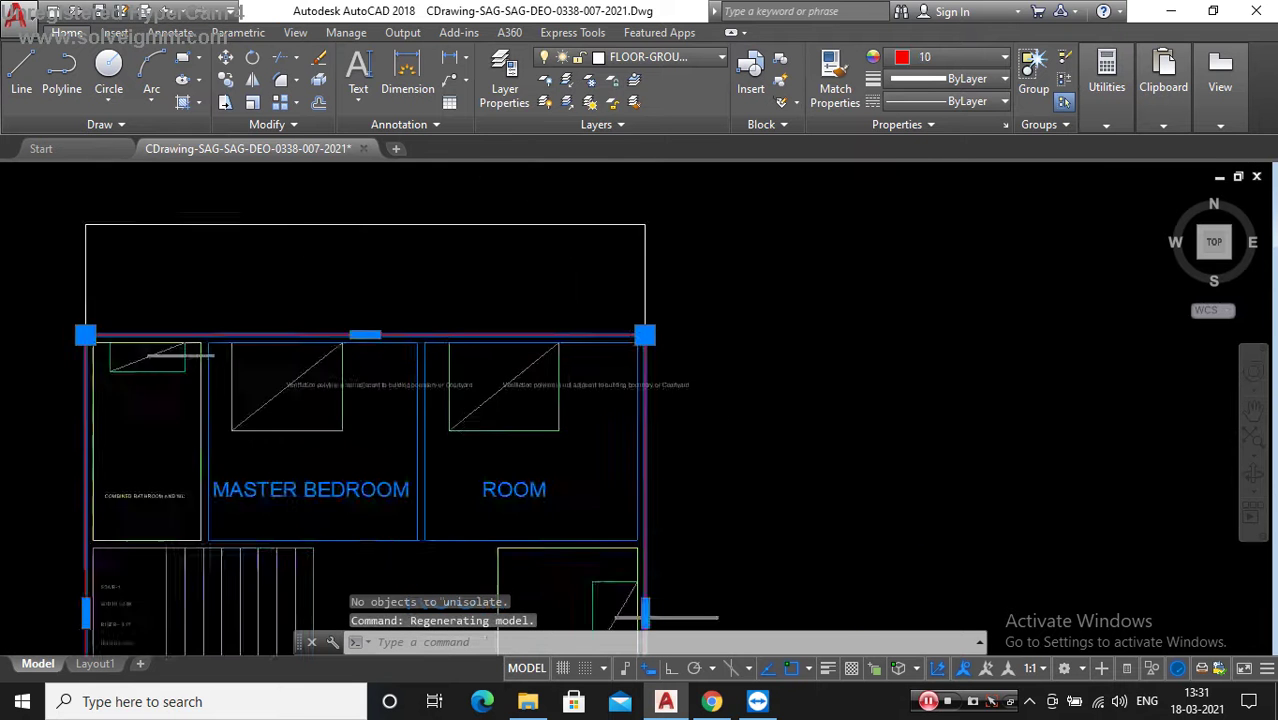
Step: Hide the selected purple boundary with Isolate > Hide Objects
scroll(650, 306, down, 3)
right_click(734, 199)
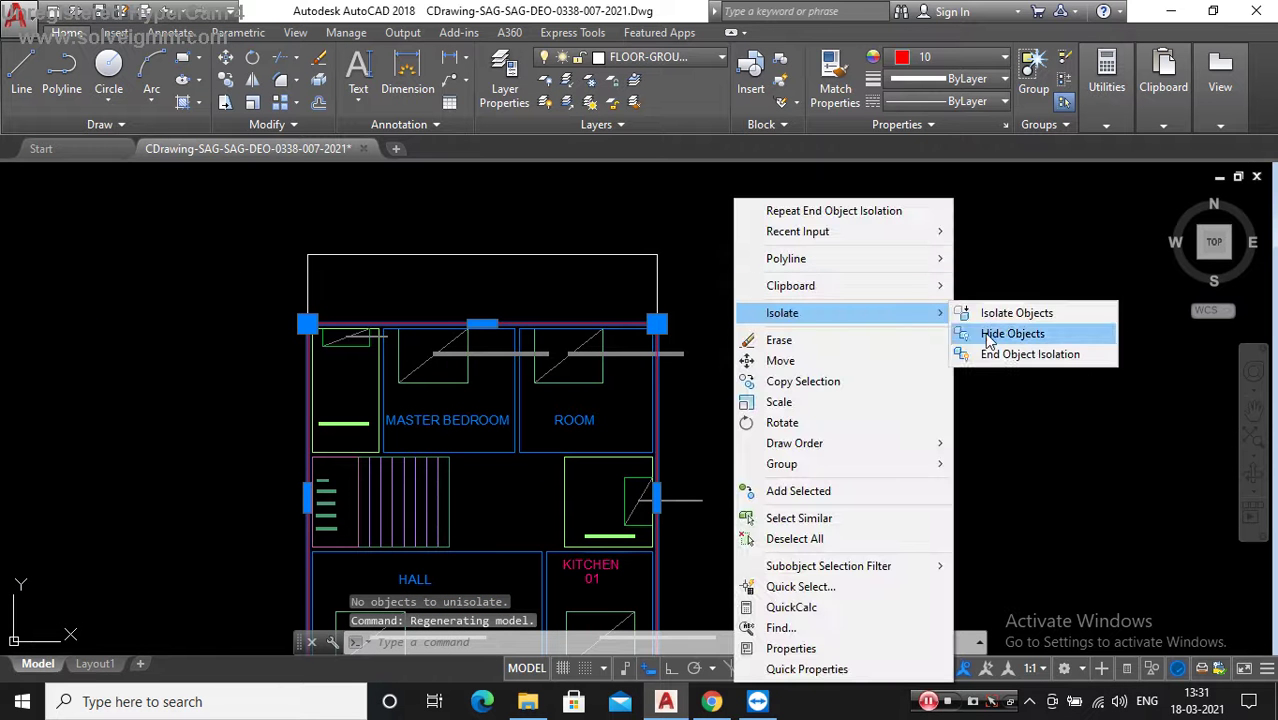
click(988, 336)
scroll(331, 301, up, 4)
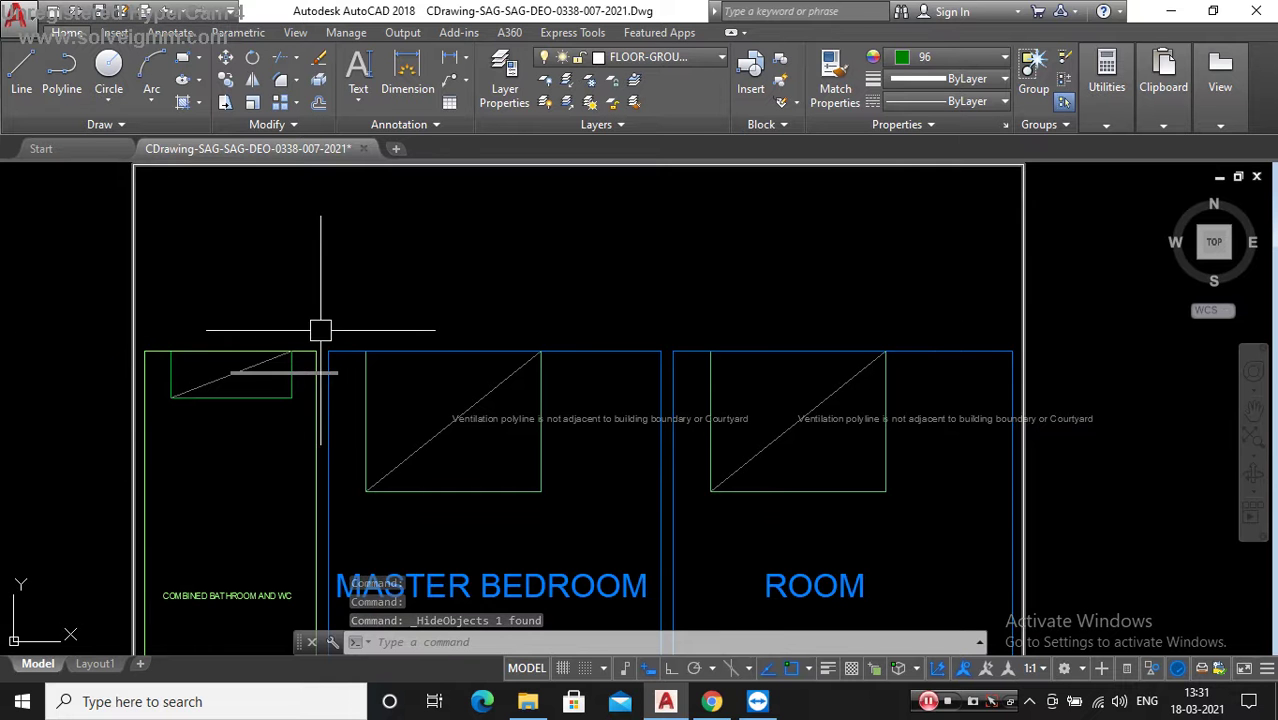
scroll(572, 255, down, 4)
scroll(667, 277, down, 3)
scroll(641, 280, up, 3)
scroll(641, 280, down, 3)
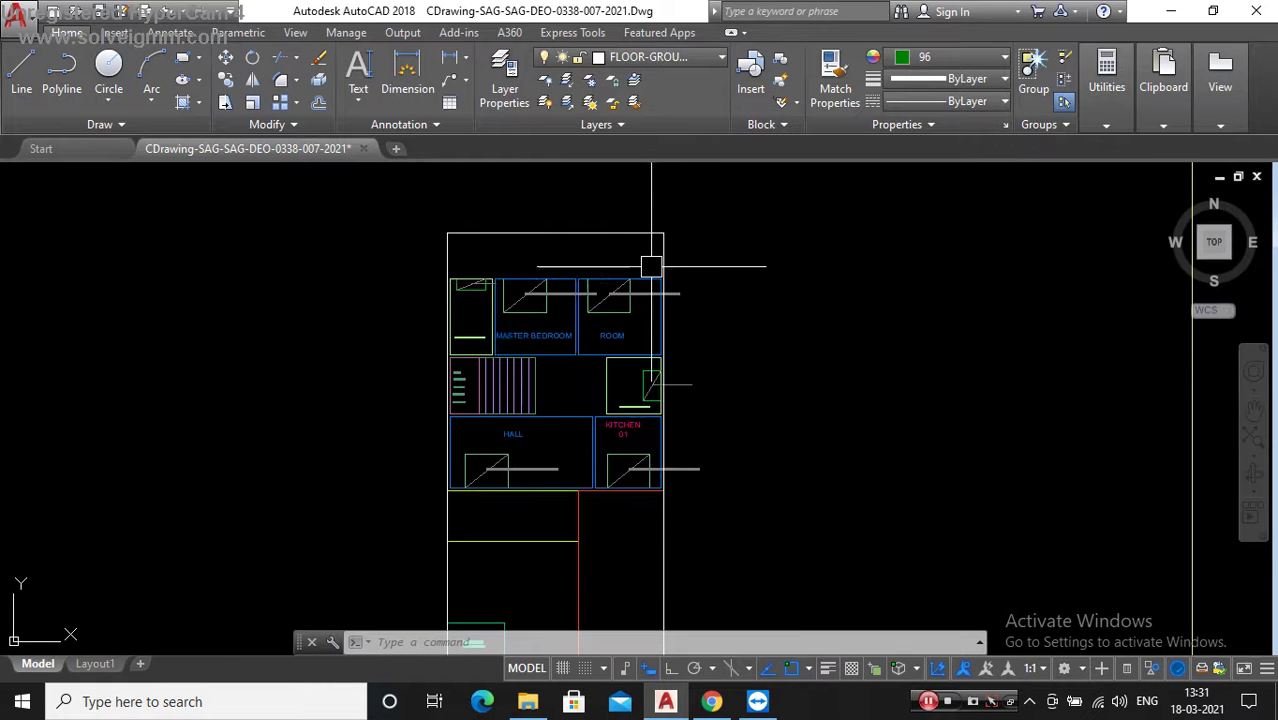
scroll(510, 264, up, 3)
Step: Window-select the area around the top rooms
click(497, 255)
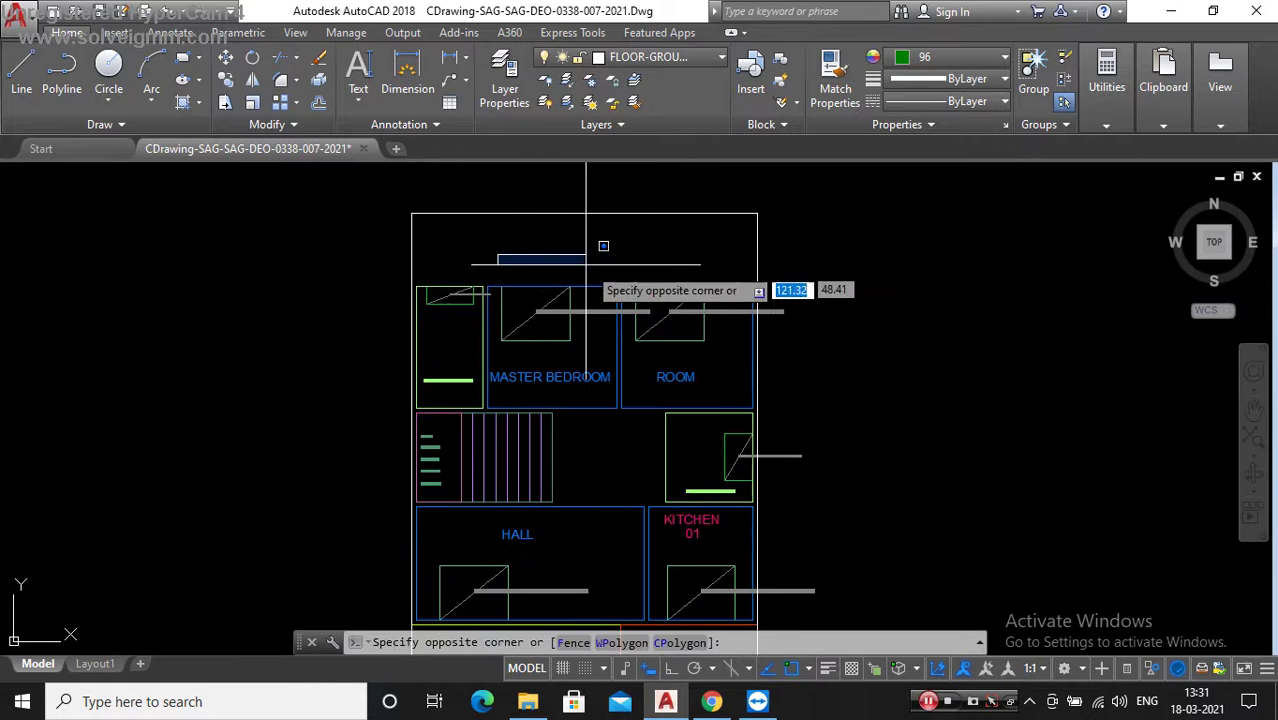
click(626, 266)
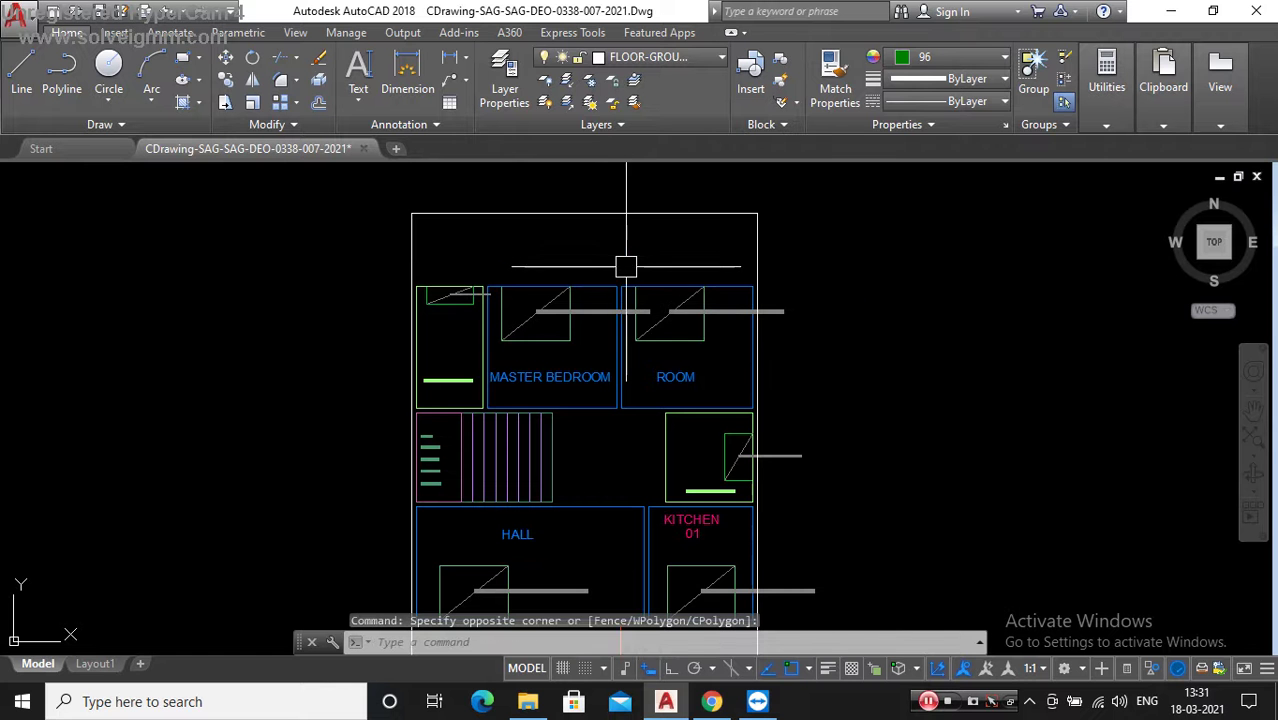
click(481, 254)
click(628, 268)
scroll(595, 265, down, 2)
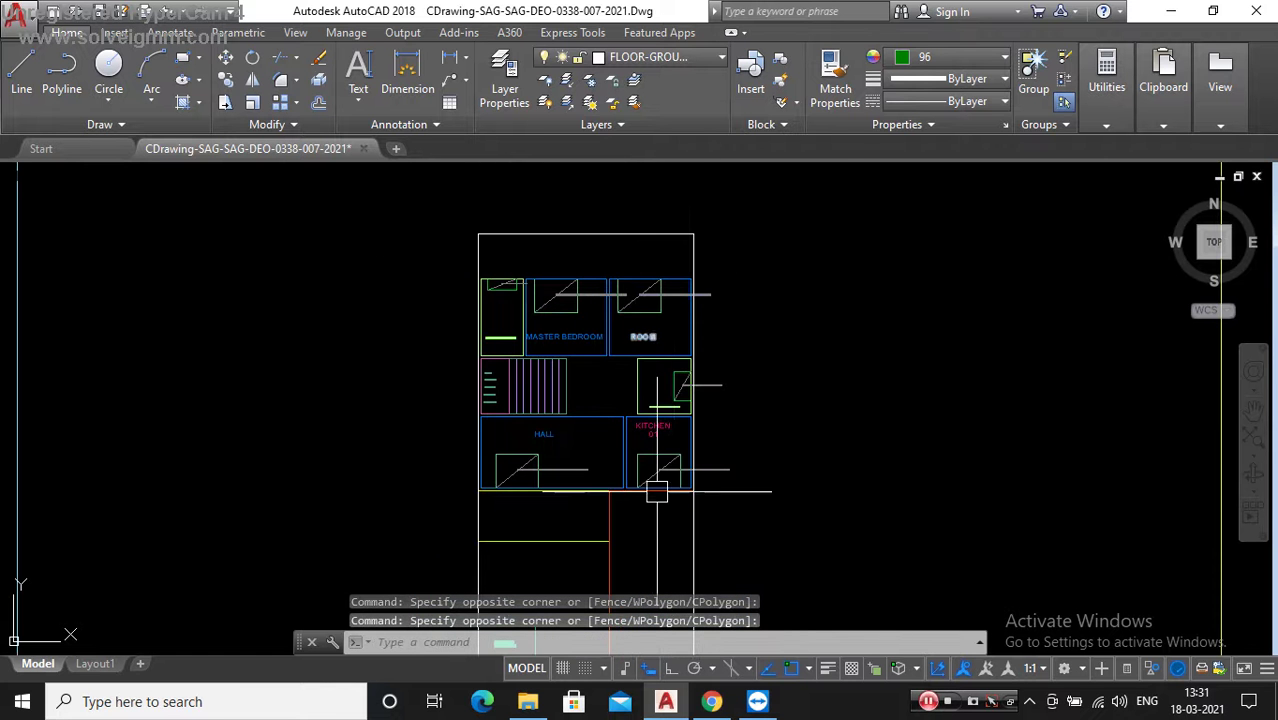
scroll(655, 297, up, 2)
scroll(576, 263, down, 2)
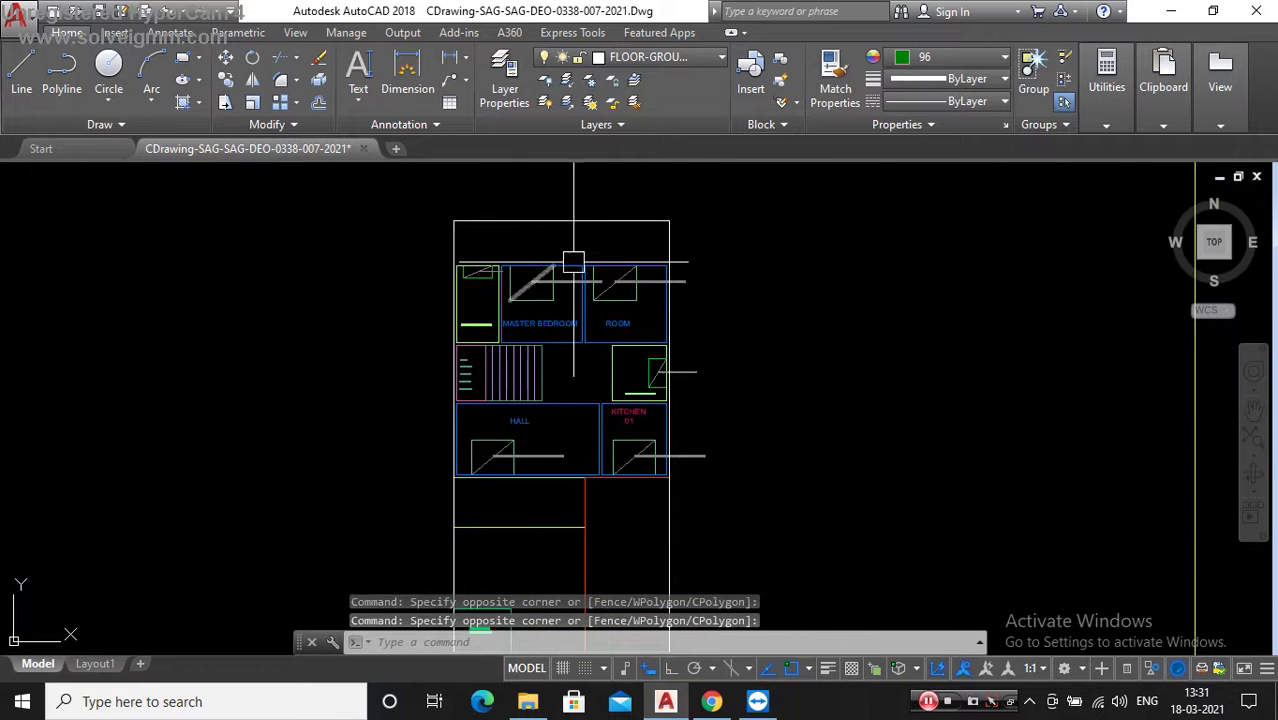
Step: Set the current colour to 181, then start and cancel a rectangle near the kitchen
click(934, 60)
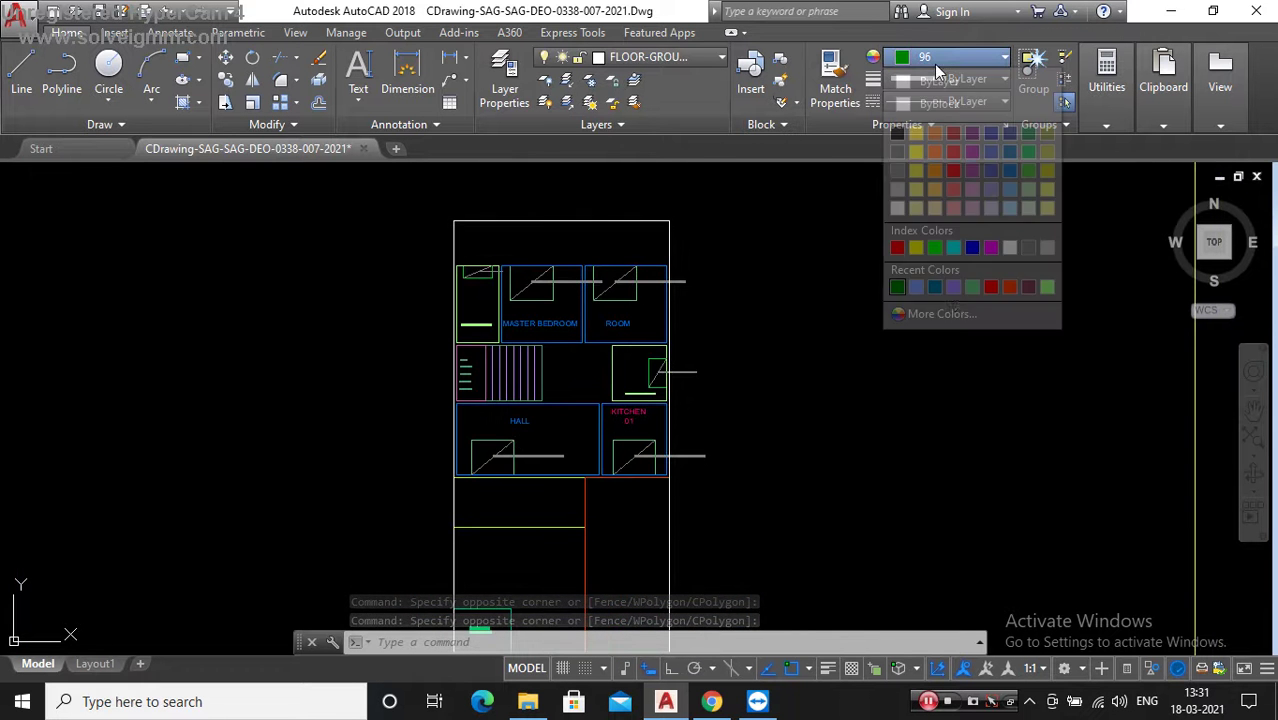
click(943, 315)
text(181)
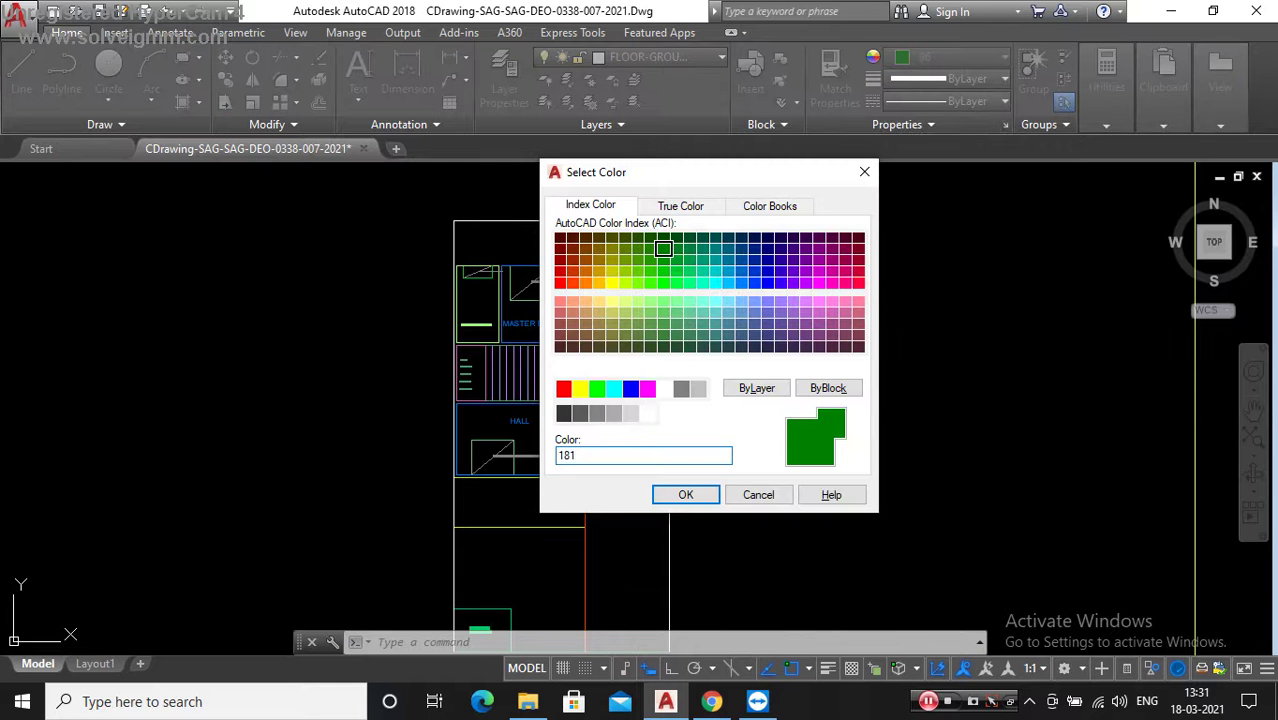
key(Return)
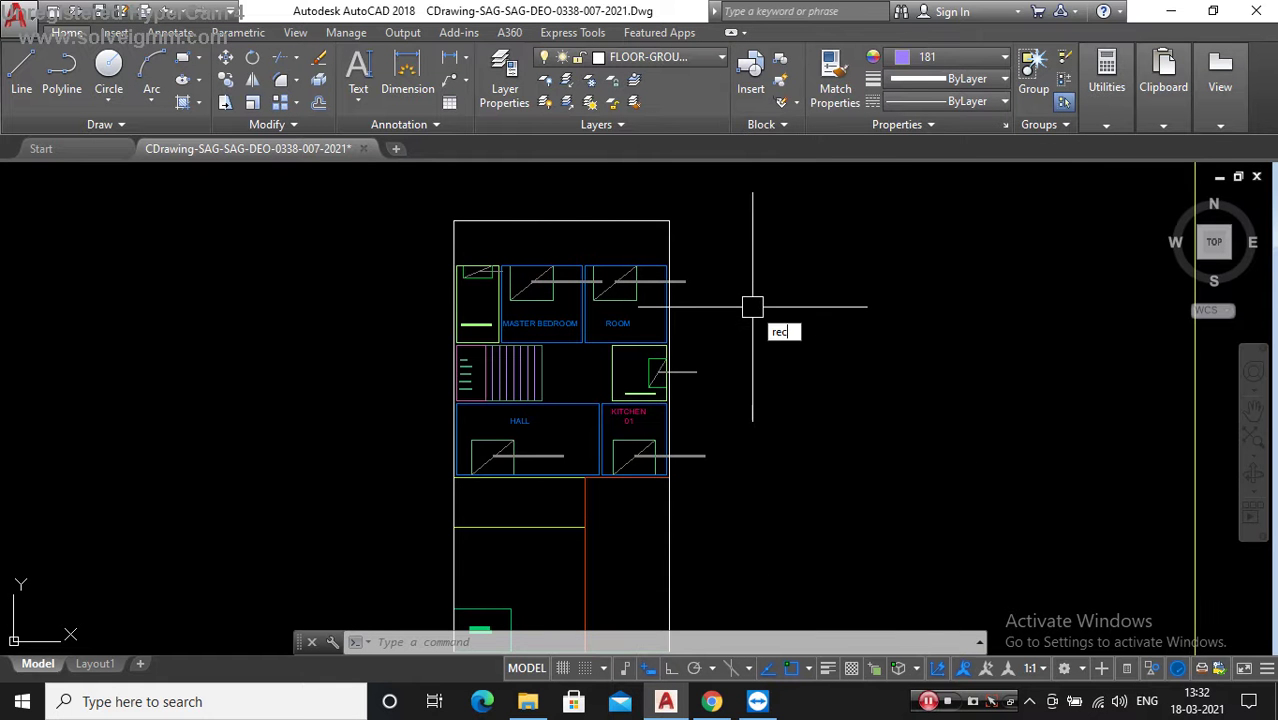
key(Return)
scroll(470, 275, up, 4)
scroll(552, 216, down, 2)
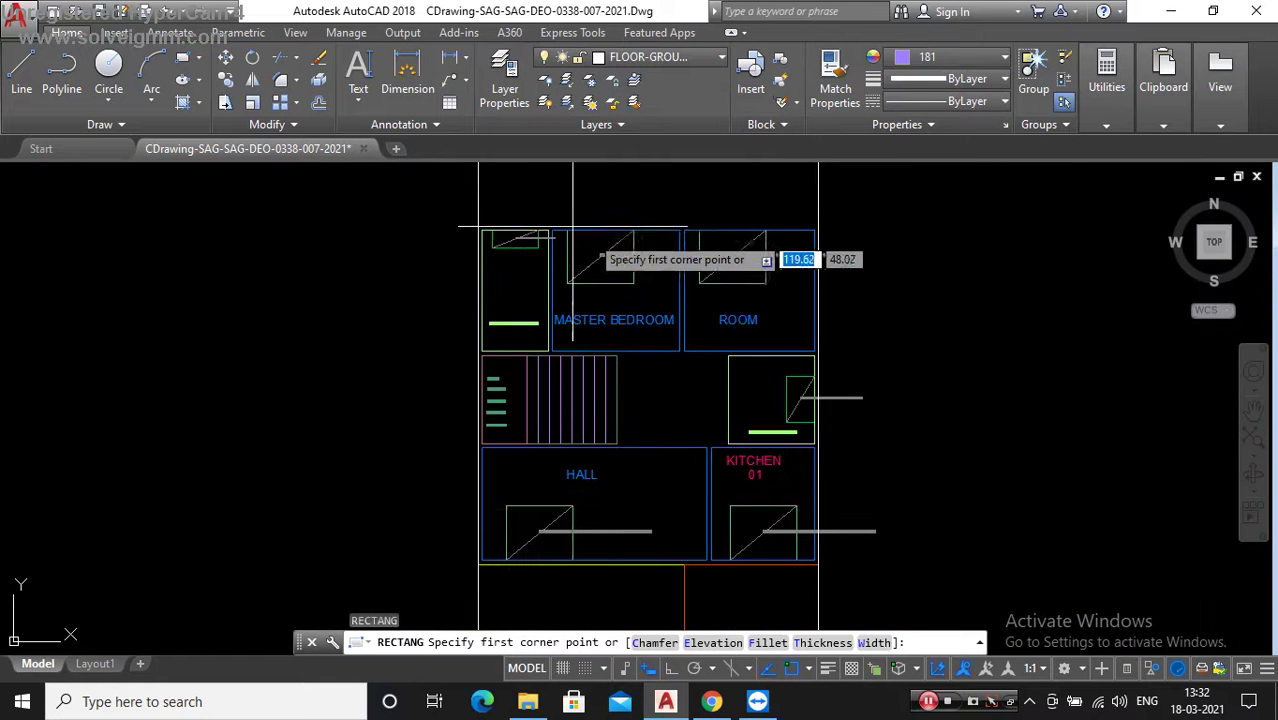
scroll(822, 567, up, 2)
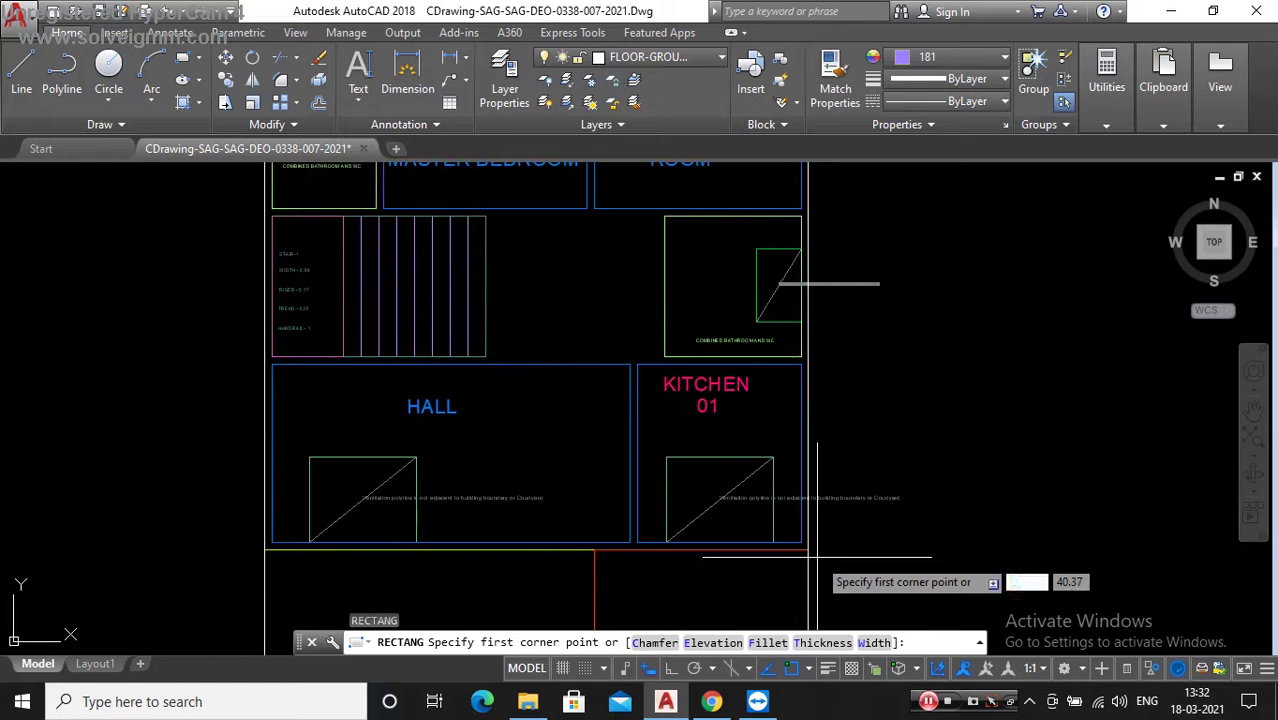
click(810, 550)
scroll(813, 557, down, 3)
key(Escape)
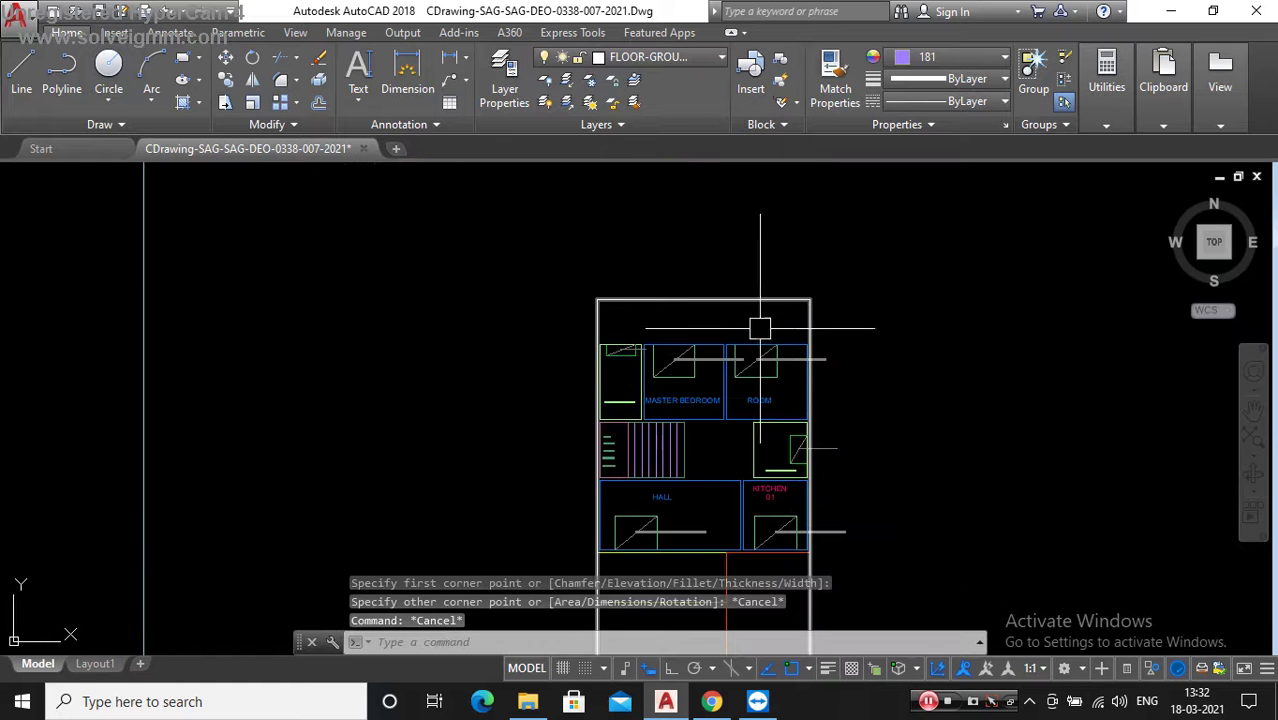
Step: End object isolation so the hidden purple boundary reappears
right_click(789, 253)
mouse_move(838, 340)
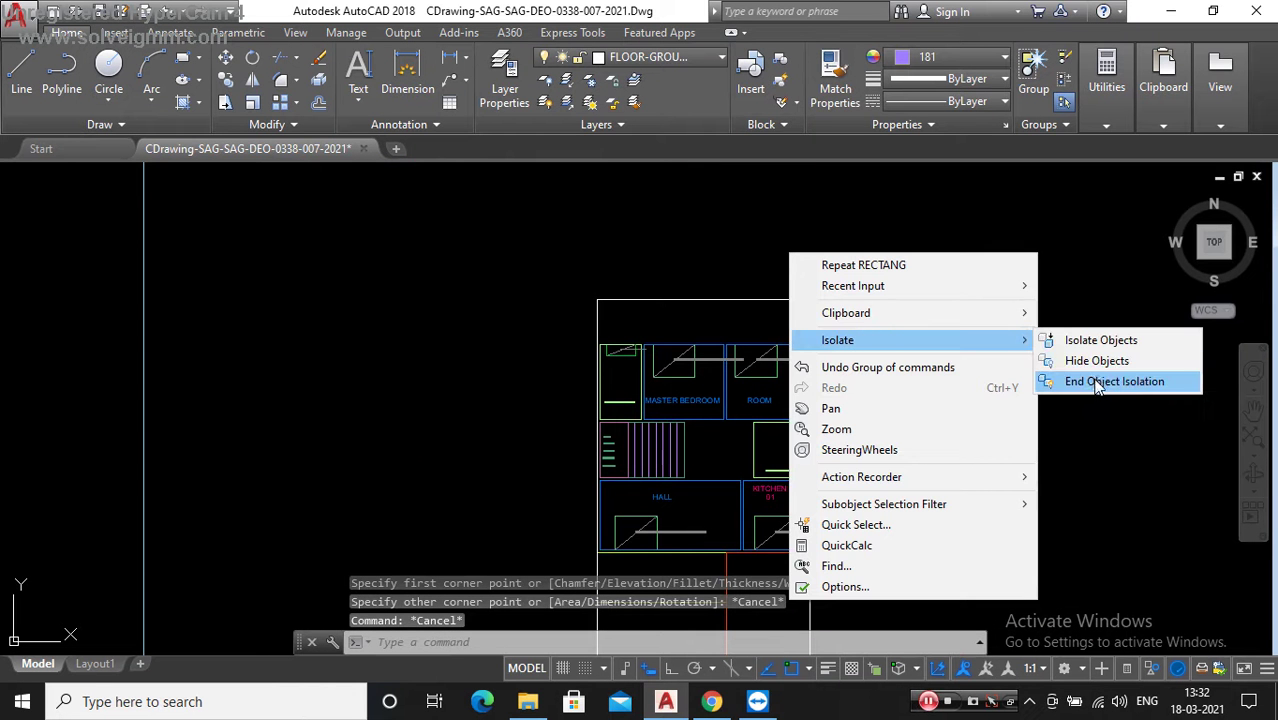
click(1097, 386)
scroll(760, 320, down, 2)
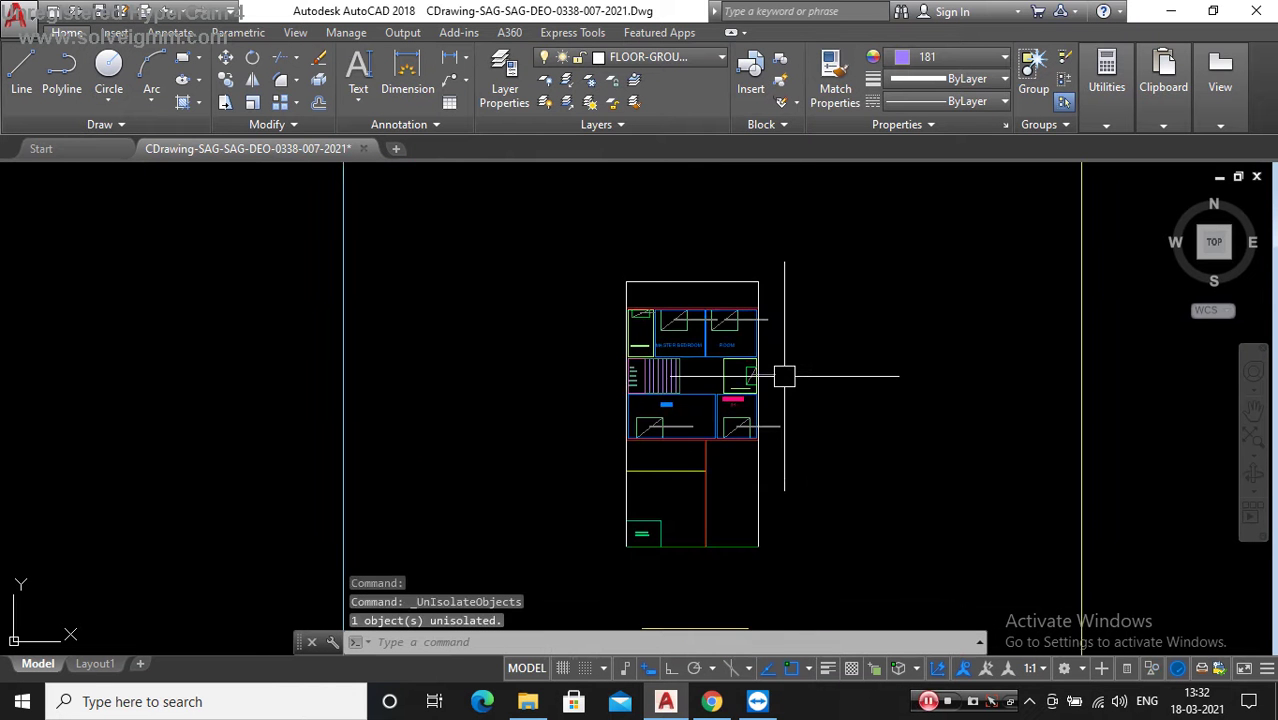
text(rec)
Step: Draw a rectangle from the plan's top-left corner to the kitchen's outer corner
key(Return)
scroll(660, 360, up, 3)
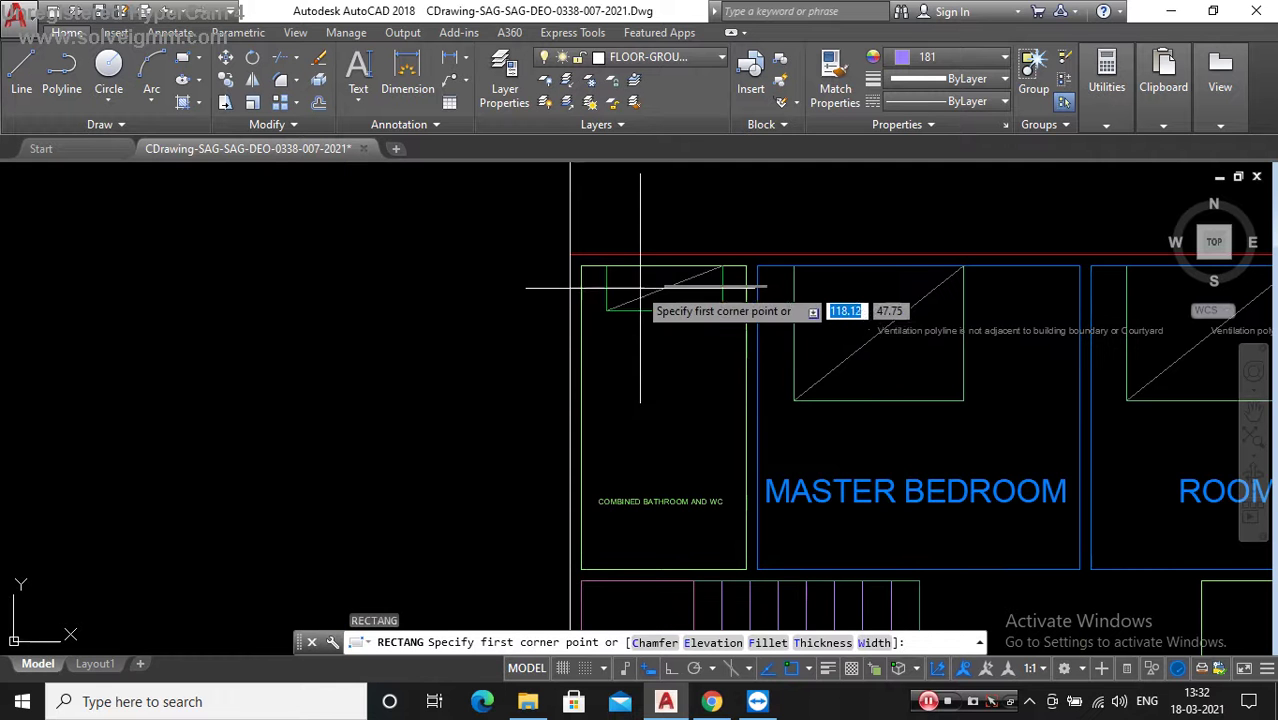
click(573, 243)
scroll(847, 400, down, 3)
scroll(813, 442, up, 3)
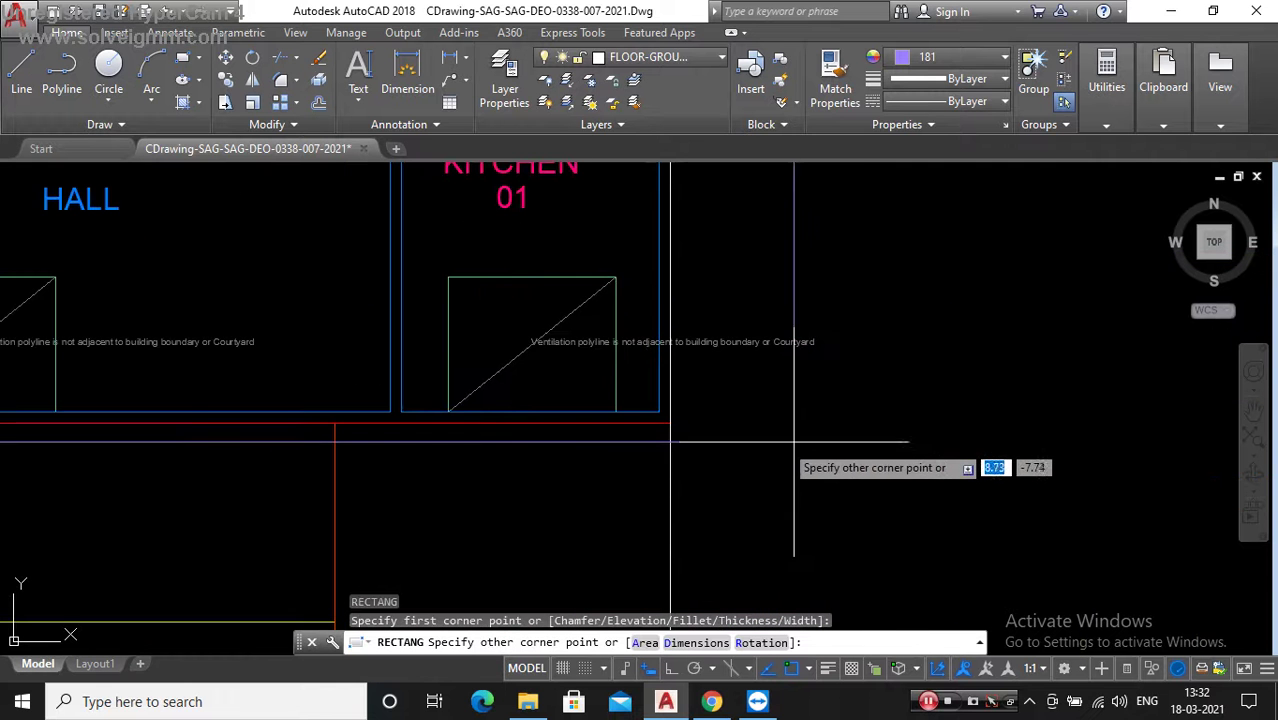
click(670, 424)
scroll(831, 383, down, 5)
click(933, 56)
click(937, 314)
Step: Make colour 230 current and draw a rectangle enclosing the rooms up to the kitchen corner
text(2)
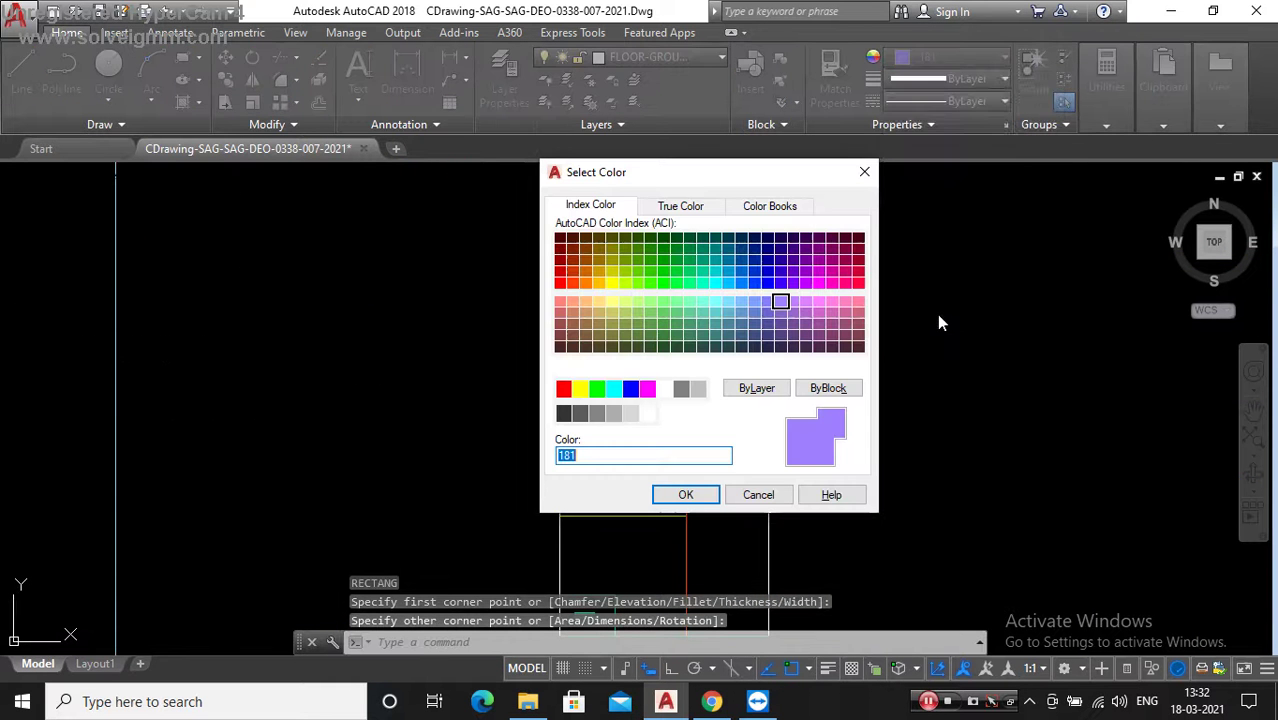
text(30)
key(Return)
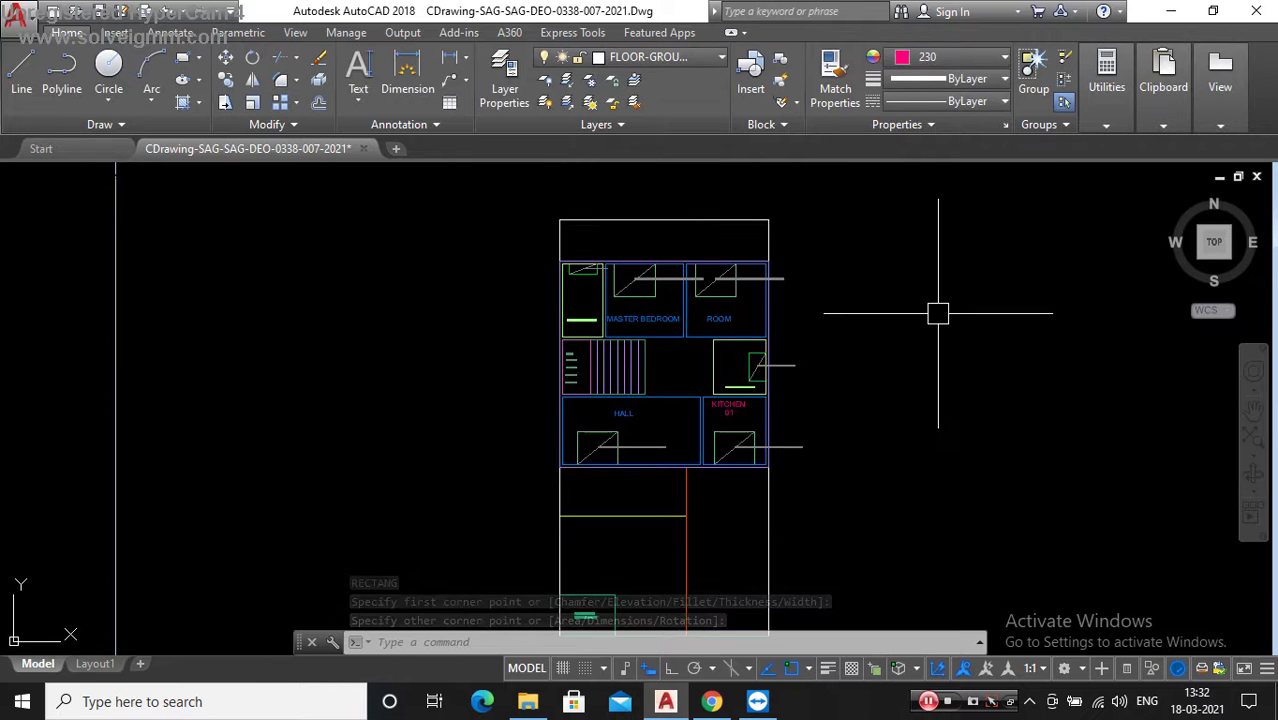
text(re)
key(Return)
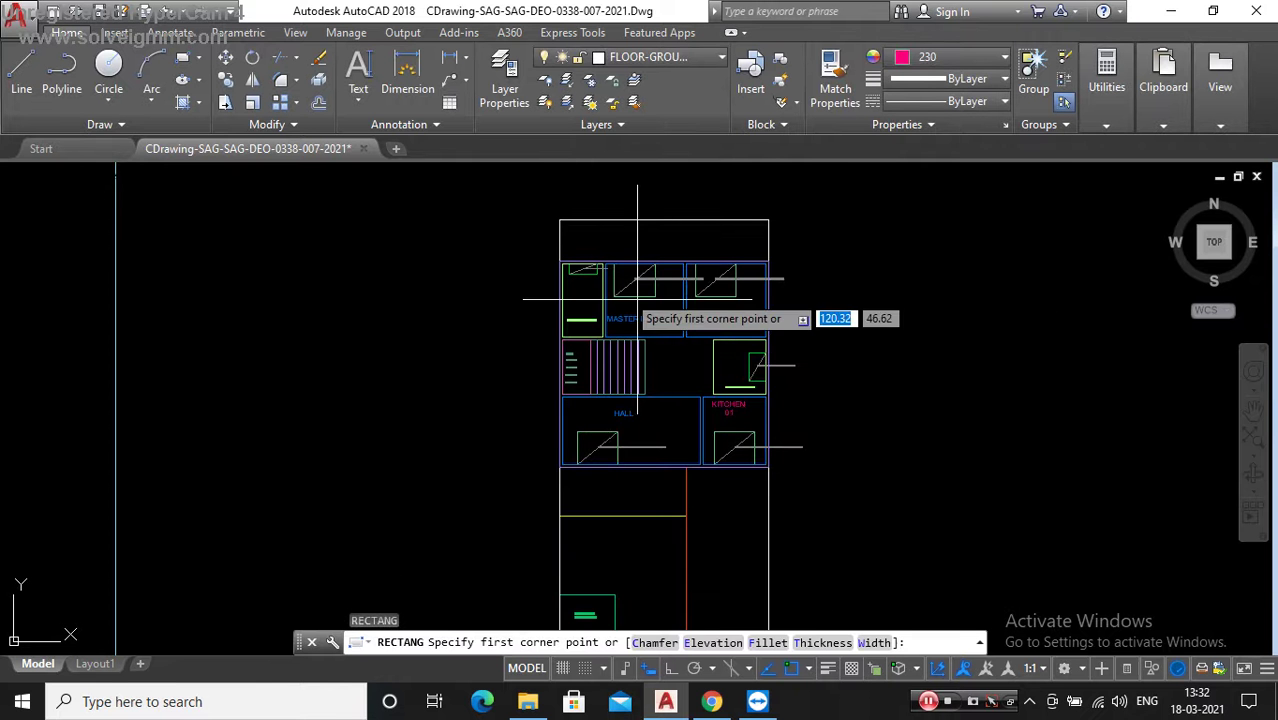
scroll(600, 290, up, 5)
scroll(490, 280, up, 3)
click(459, 278)
scroll(459, 278, down, 5)
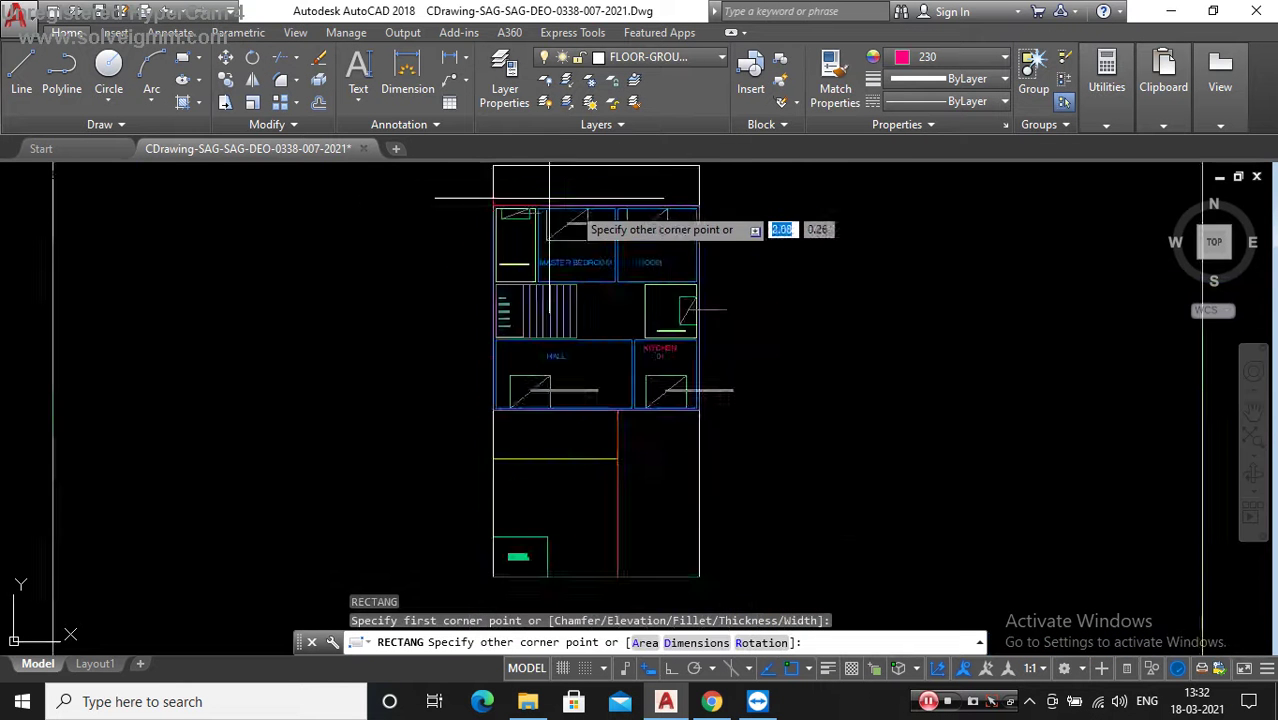
scroll(749, 470, up, 5)
click(749, 471)
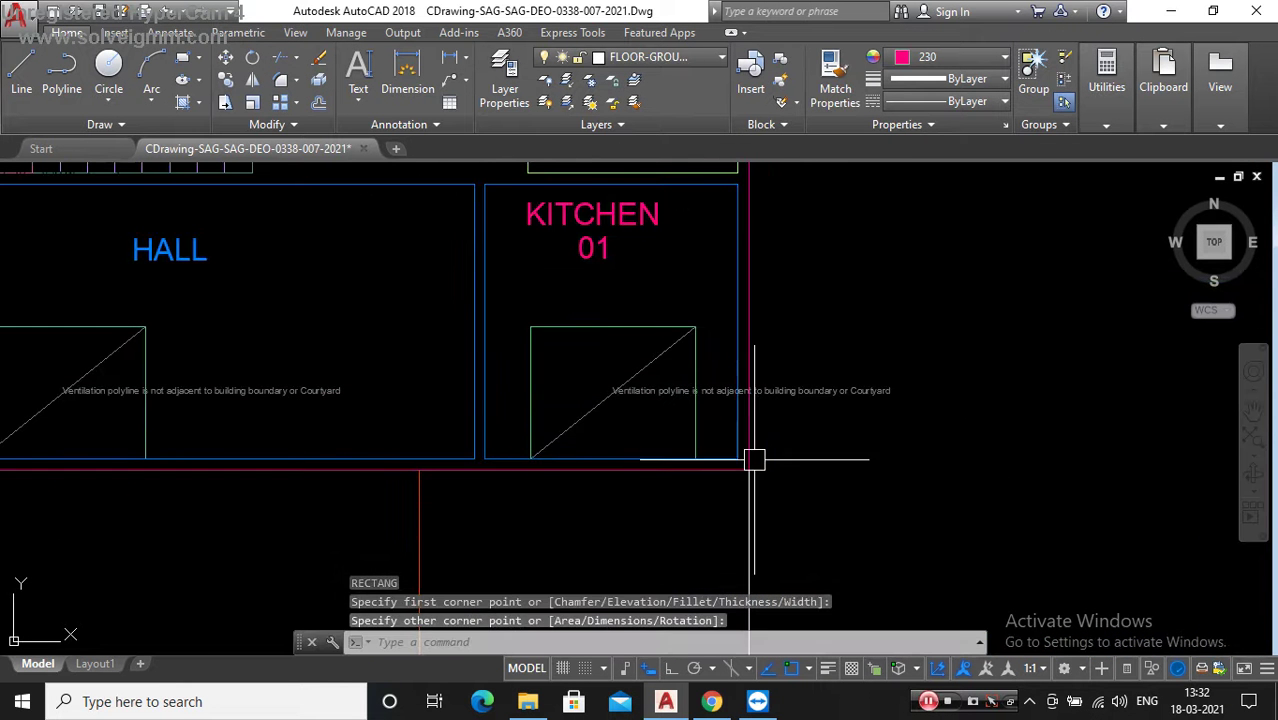
key(Escape)
Step: Hide the blue hall outline, then end object isolation so it shows again
scroll(747, 470, down, 4)
scroll(639, 448, up, 4)
click(616, 450)
right_click(582, 312)
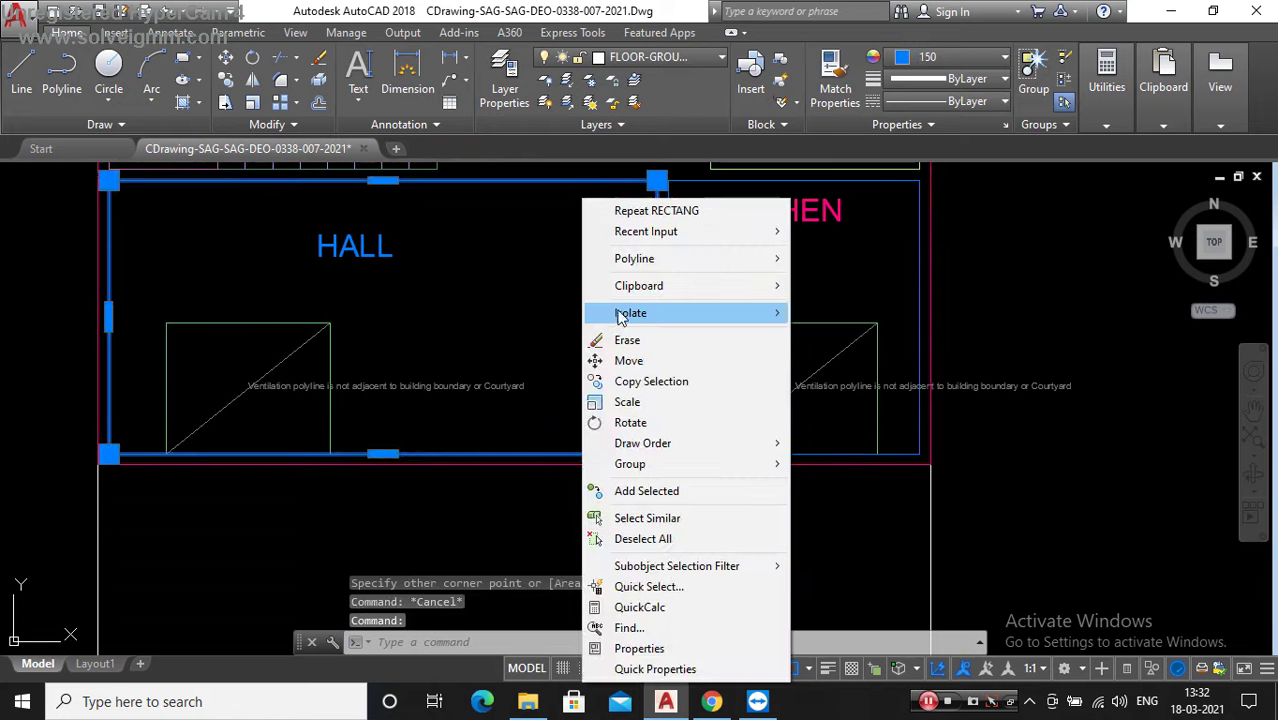
click(848, 331)
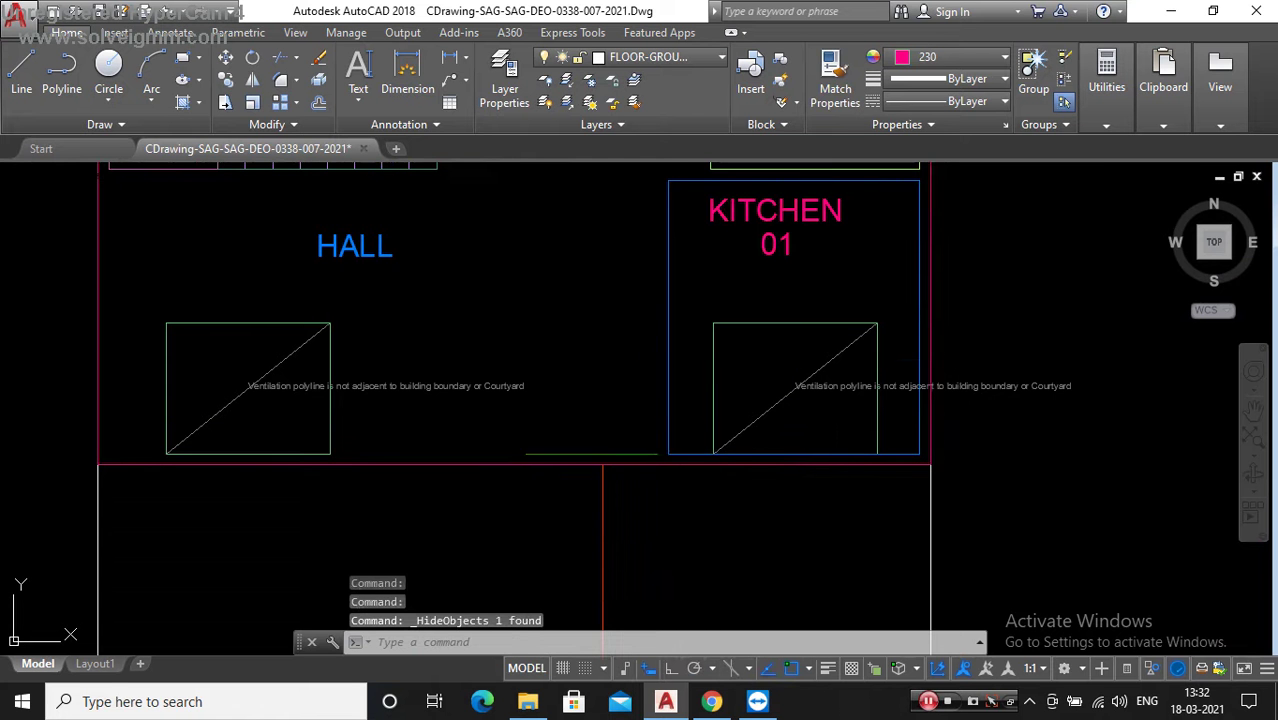
click(650, 453)
scroll(650, 453, up, 4)
key(Escape)
key(Escape)
scroll(663, 460, down, 3)
scroll(653, 343, down, 2)
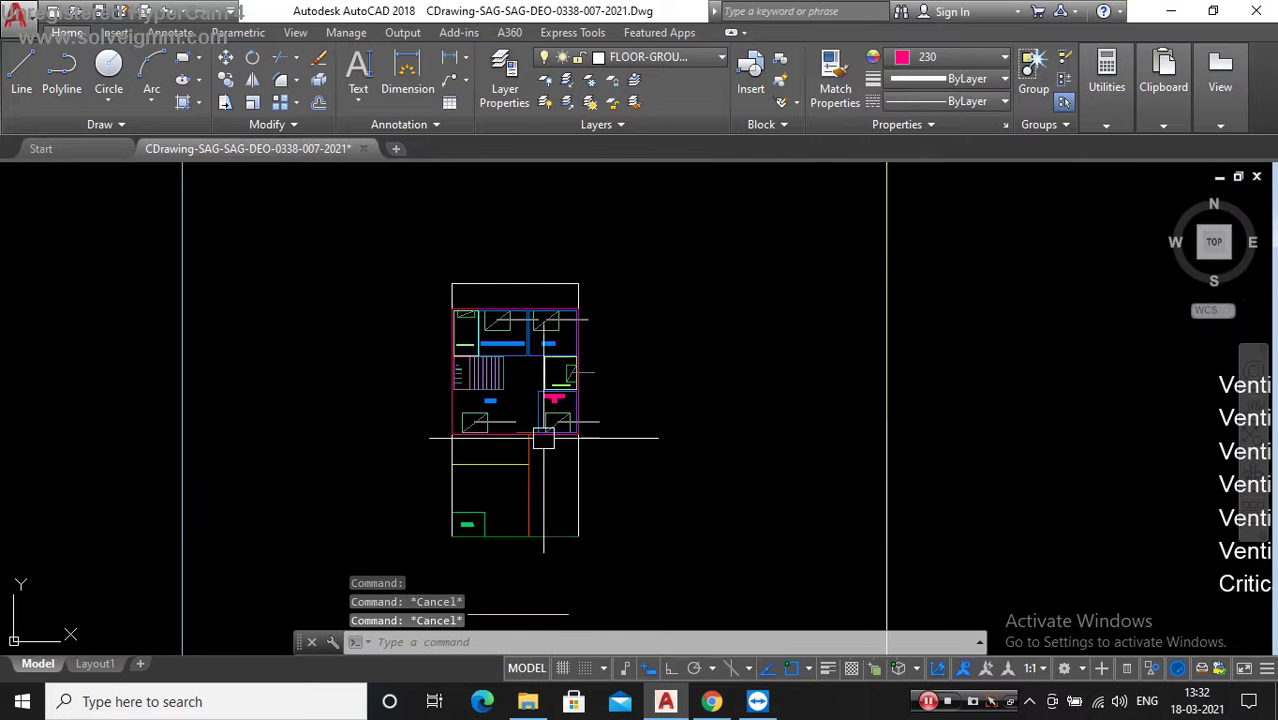
right_click(652, 338)
mouse_move(760, 422)
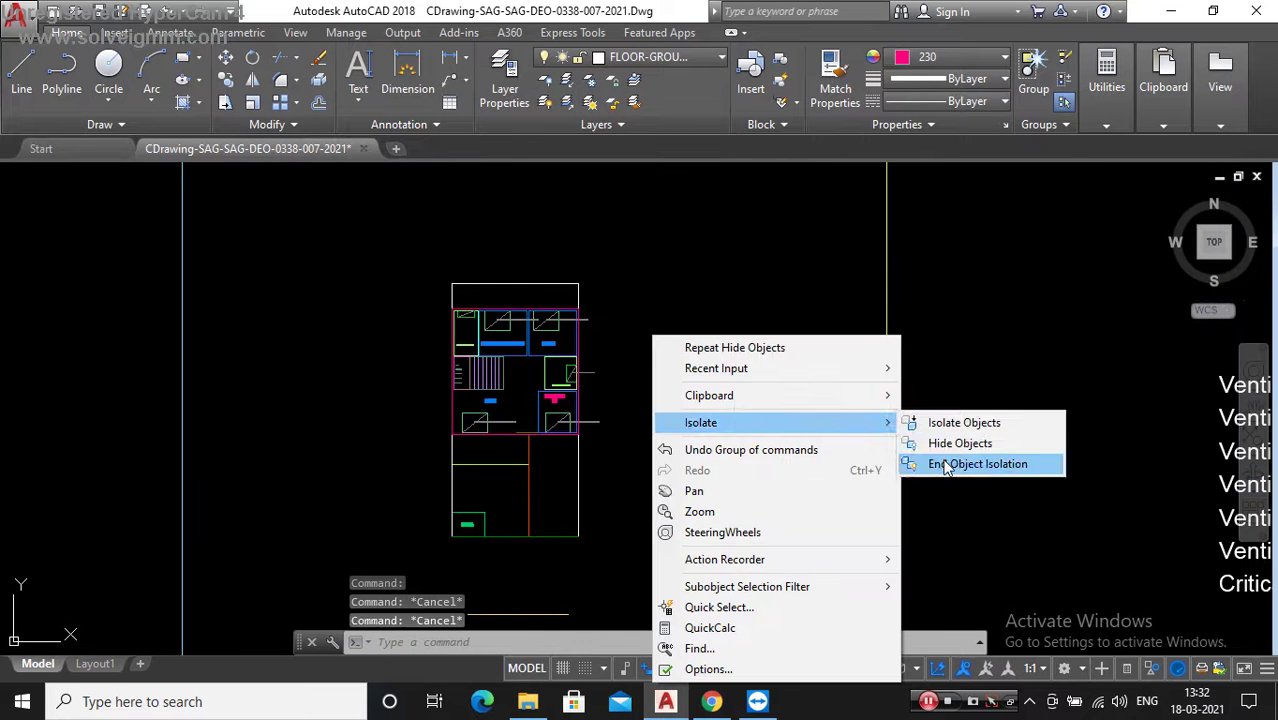
click(947, 466)
Step: Erase the ROOM ventilation warning text
scroll(500, 334, up, 4)
scroll(502, 360, down, 4)
scroll(546, 364, up, 4)
scroll(571, 345, down, 2)
scroll(551, 371, down, 3)
scroll(551, 371, up, 5)
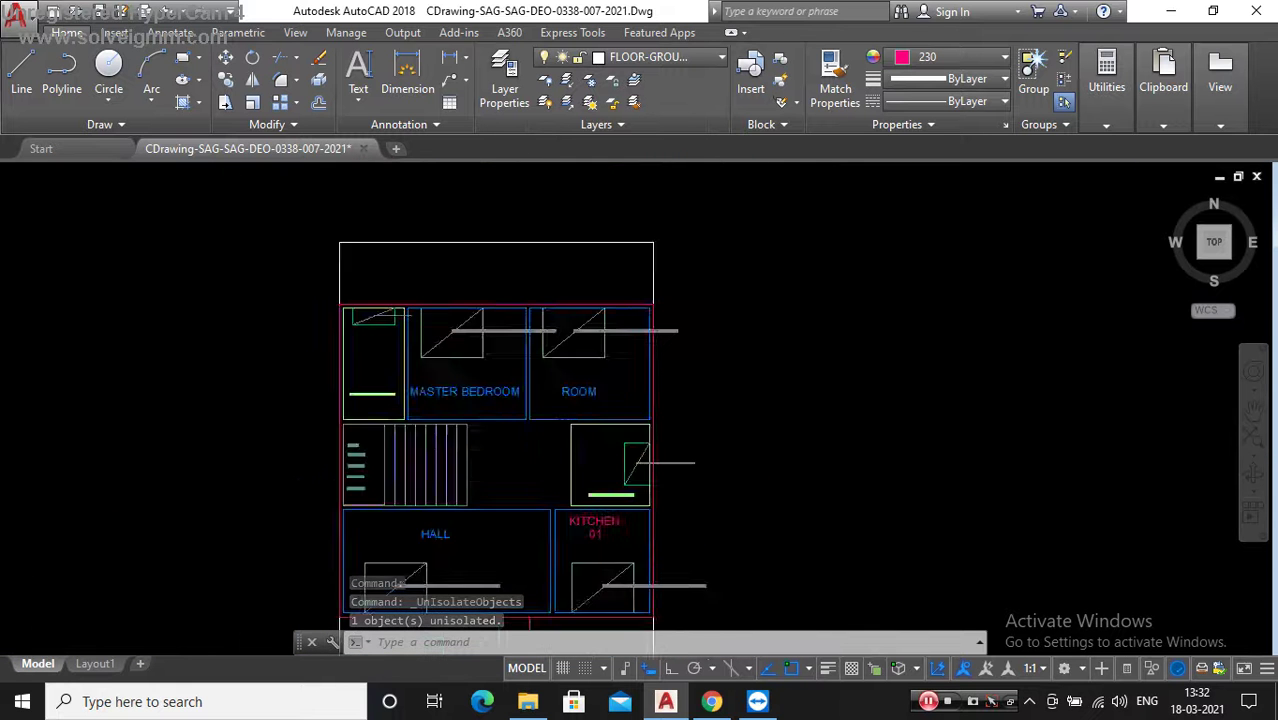
scroll(644, 365, up, 5)
click(619, 398)
key(Delete)
scroll(740, 343, down, 3)
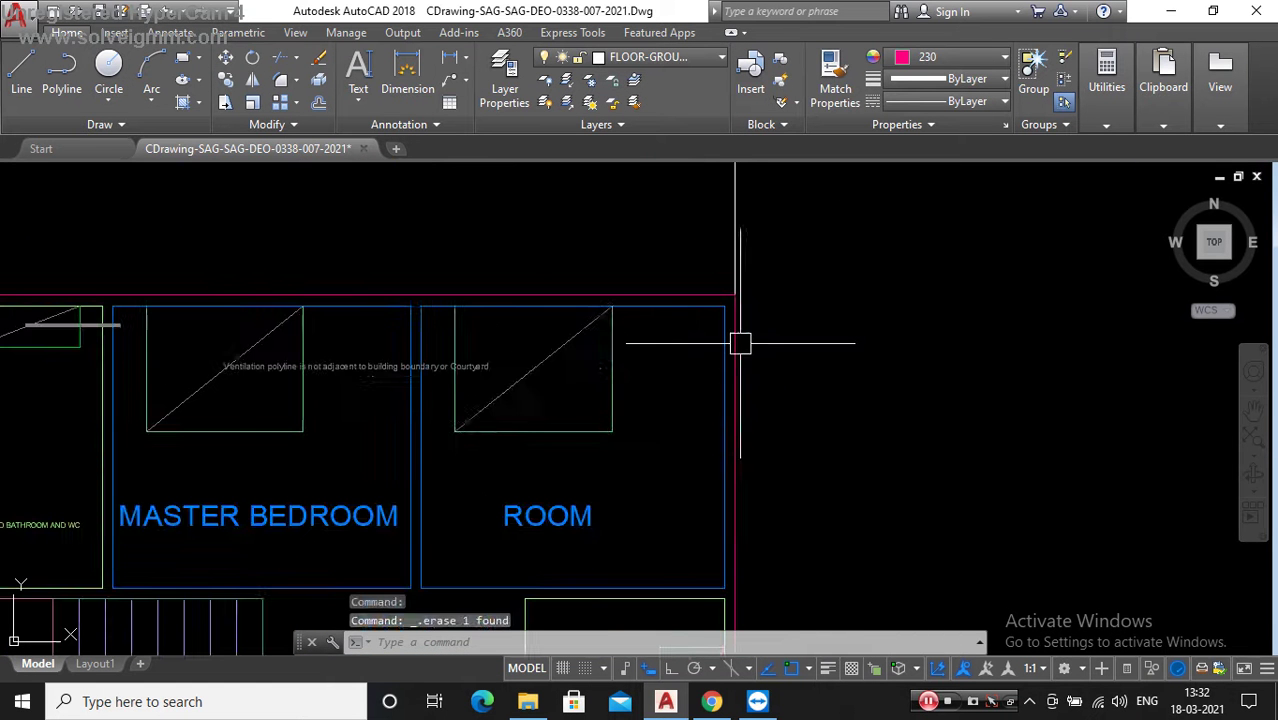
Step: Delete the ROOM and master bedroom window-box diagonals and the master bedroom warning text
click(522, 368)
key(Delete)
click(485, 372)
key(Delete)
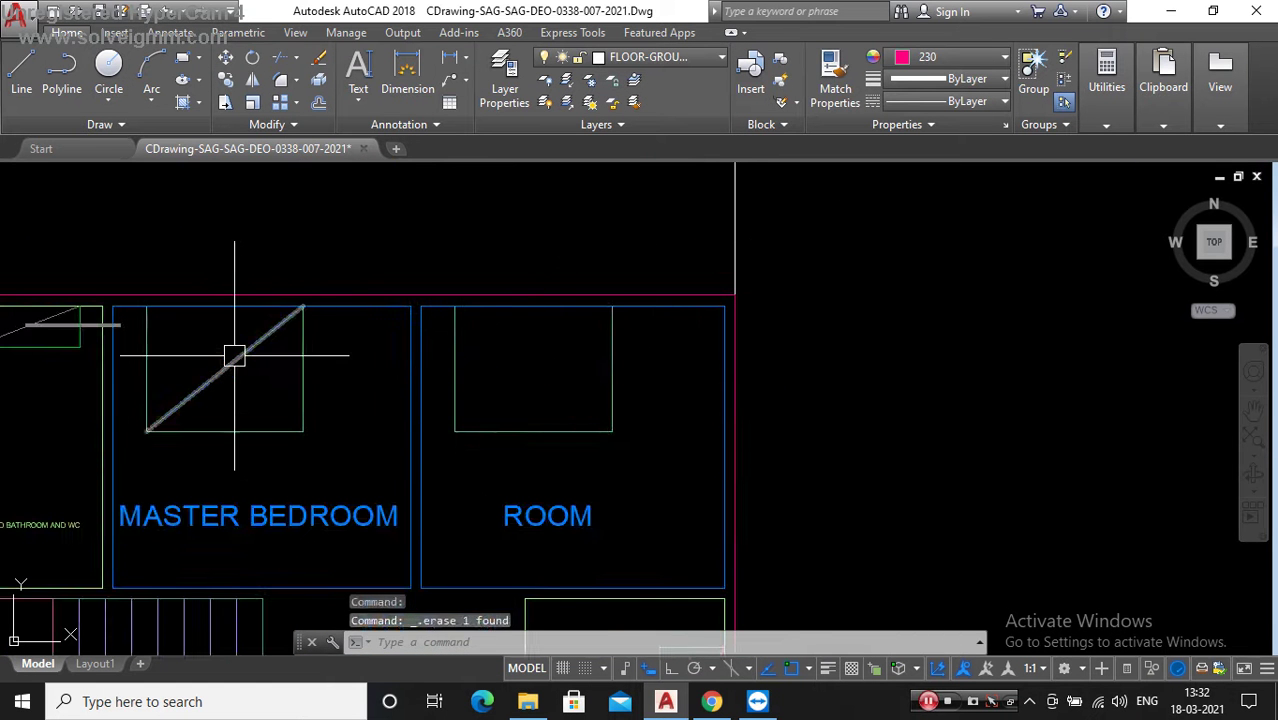
scroll(458, 295, down, 3)
scroll(458, 295, up, 1)
scroll(294, 294, up, 3)
click(294, 294)
key(Delete)
Step: Delete the diagonal in the kitchen window box
scroll(362, 294, down, 3)
scroll(531, 408, down, 2)
scroll(471, 391, up, 5)
scroll(456, 334, up, 2)
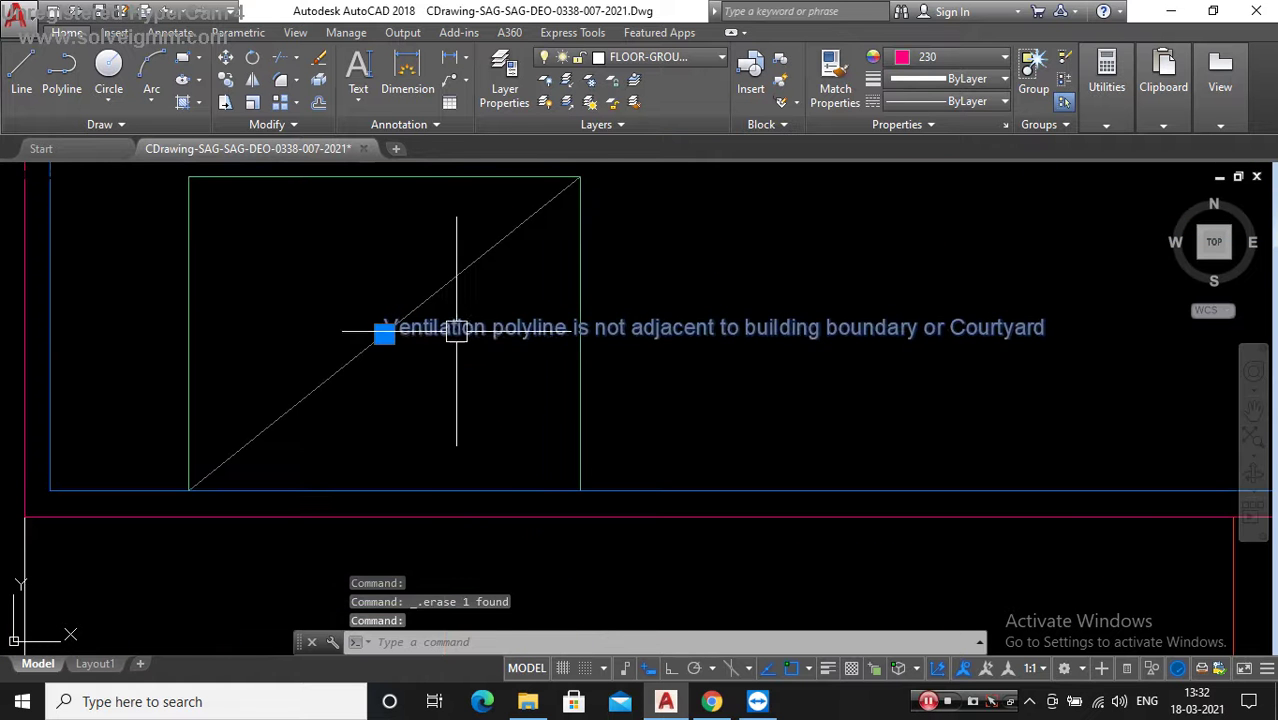
scroll(300, 375, down, 4)
scroll(562, 408, down, 2)
scroll(509, 355, up, 4)
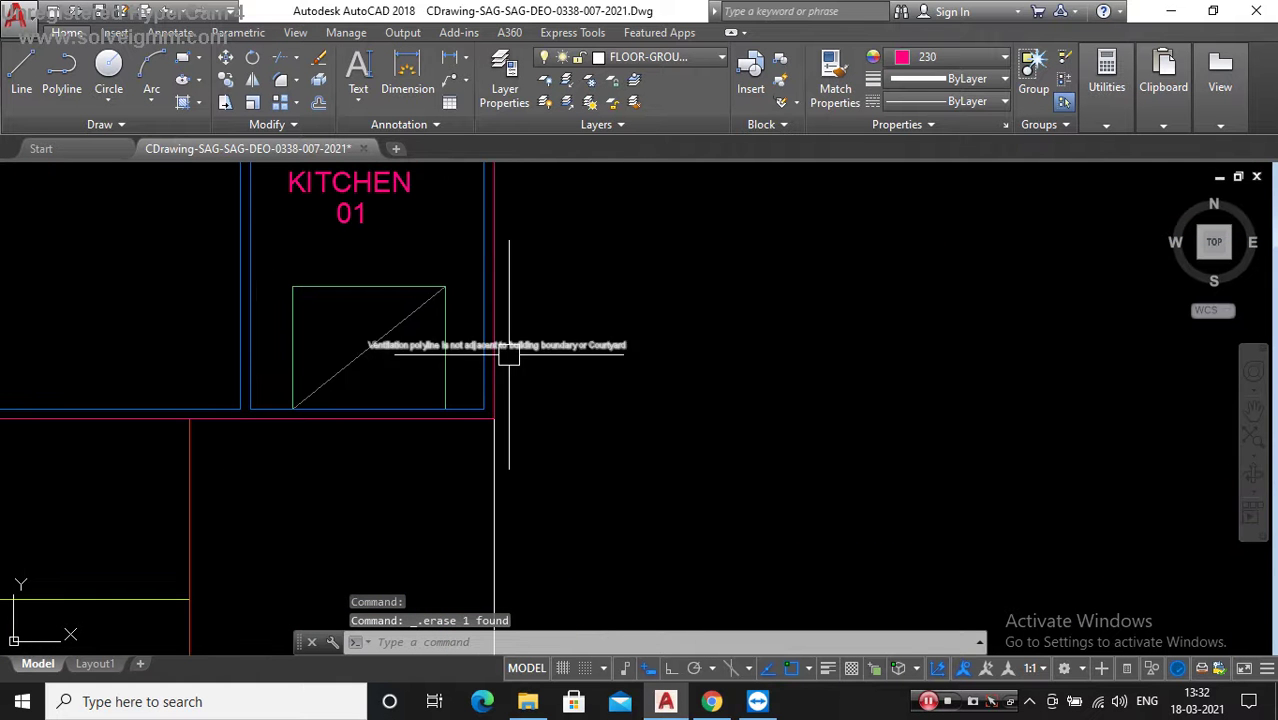
click(394, 357)
key(Delete)
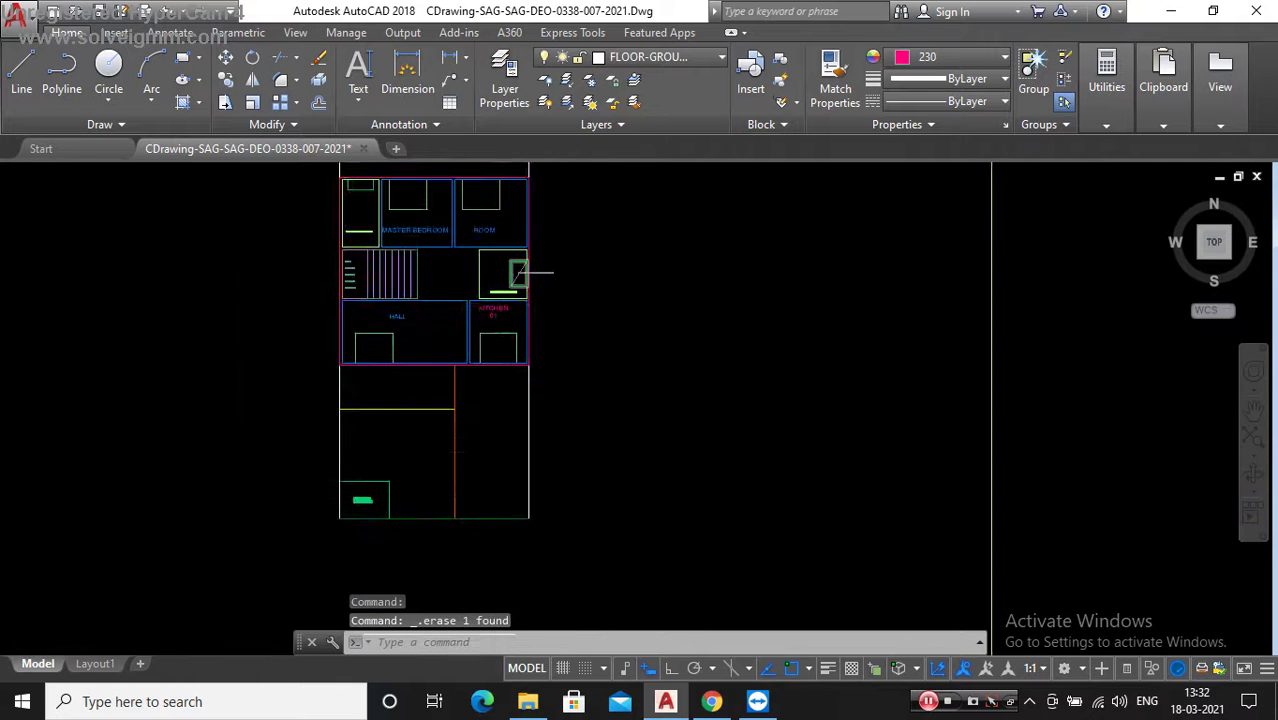
Step: Erase the red duplicate boundary rectangle
scroll(518, 272, up, 8)
scroll(538, 346, down, 8)
scroll(538, 346, up, 3)
scroll(497, 408, down, 5)
scroll(420, 214, down, 2)
scroll(422, 322, up, 5)
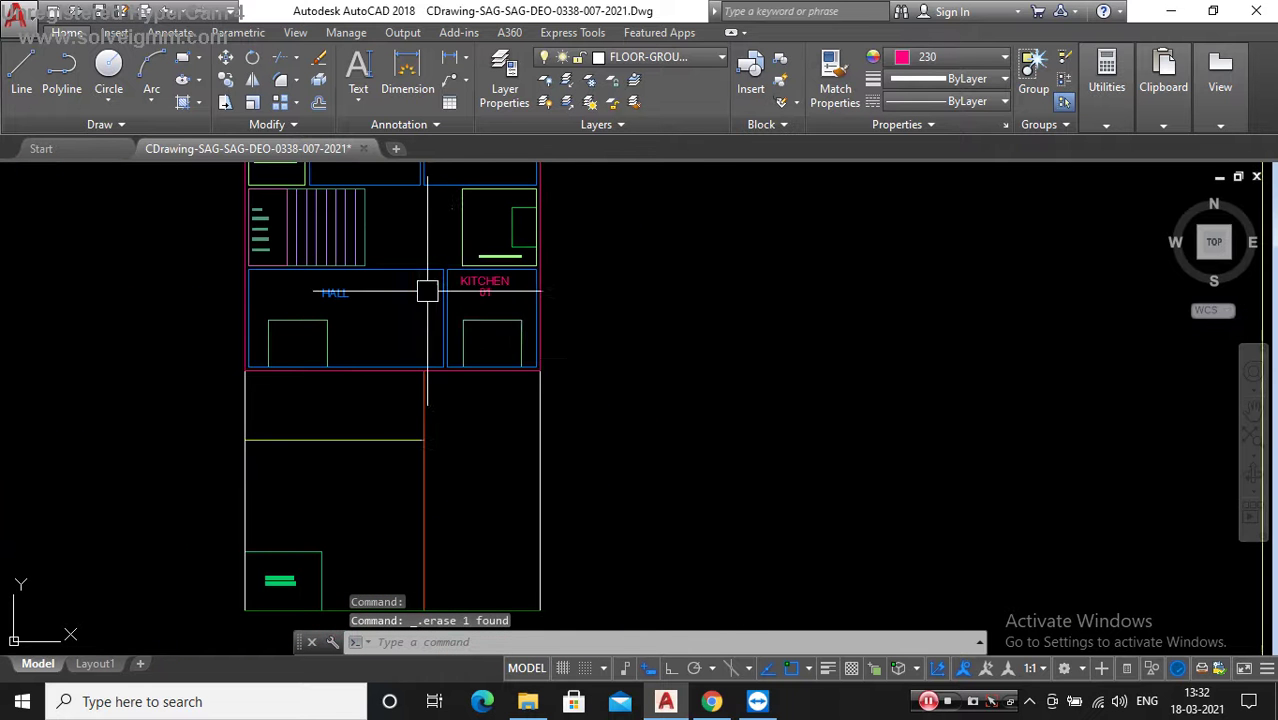
scroll(508, 357, down, 5)
scroll(861, 337, down, 6)
scroll(622, 391, down, 4)
scroll(622, 391, up, 3)
scroll(494, 436, up, 2)
scroll(542, 359, up, 3)
scroll(600, 208, up, 2)
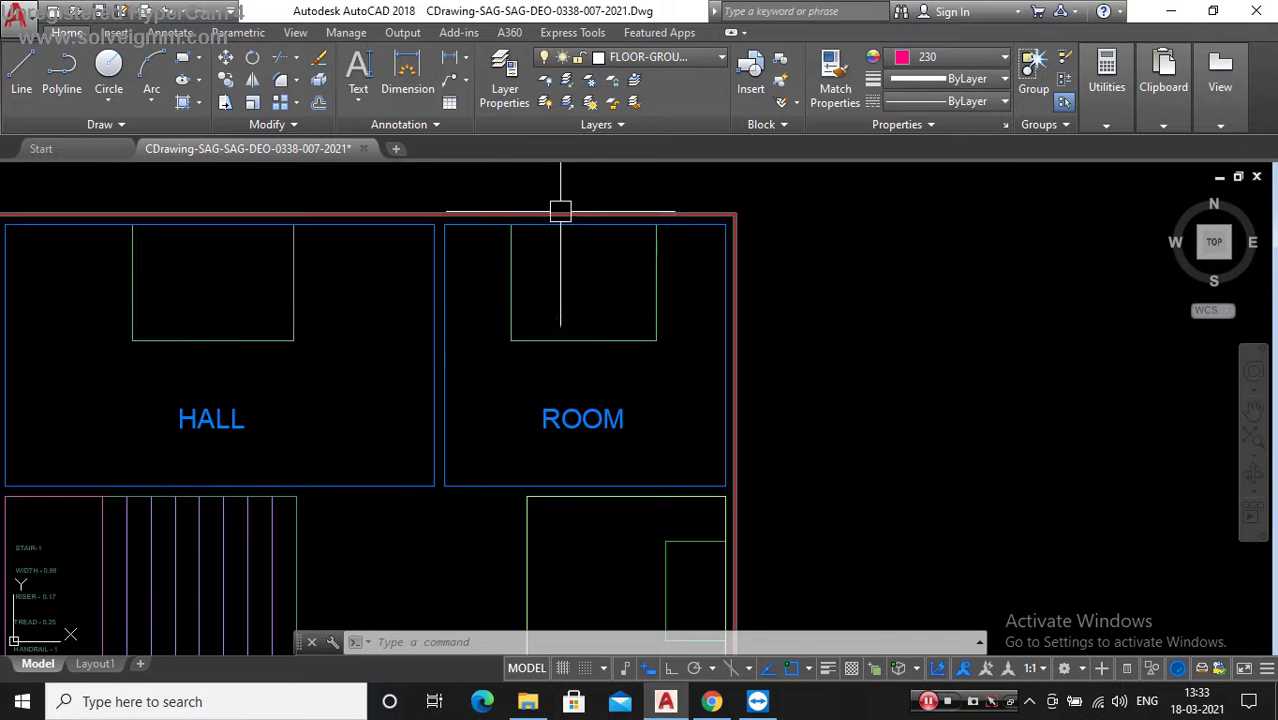
scroll(552, 217, down, 2)
scroll(491, 222, up, 2)
click(491, 217)
key(Delete)
key(Escape)
scroll(295, 397, down, 3)
scroll(300, 400, down, 3)
scroll(430, 394, down, 2)
scroll(448, 394, down, 2)
scroll(395, 387, up, 1)
scroll(502, 405, up, 3)
scroll(613, 290, up, 3)
scroll(677, 320, up, 2)
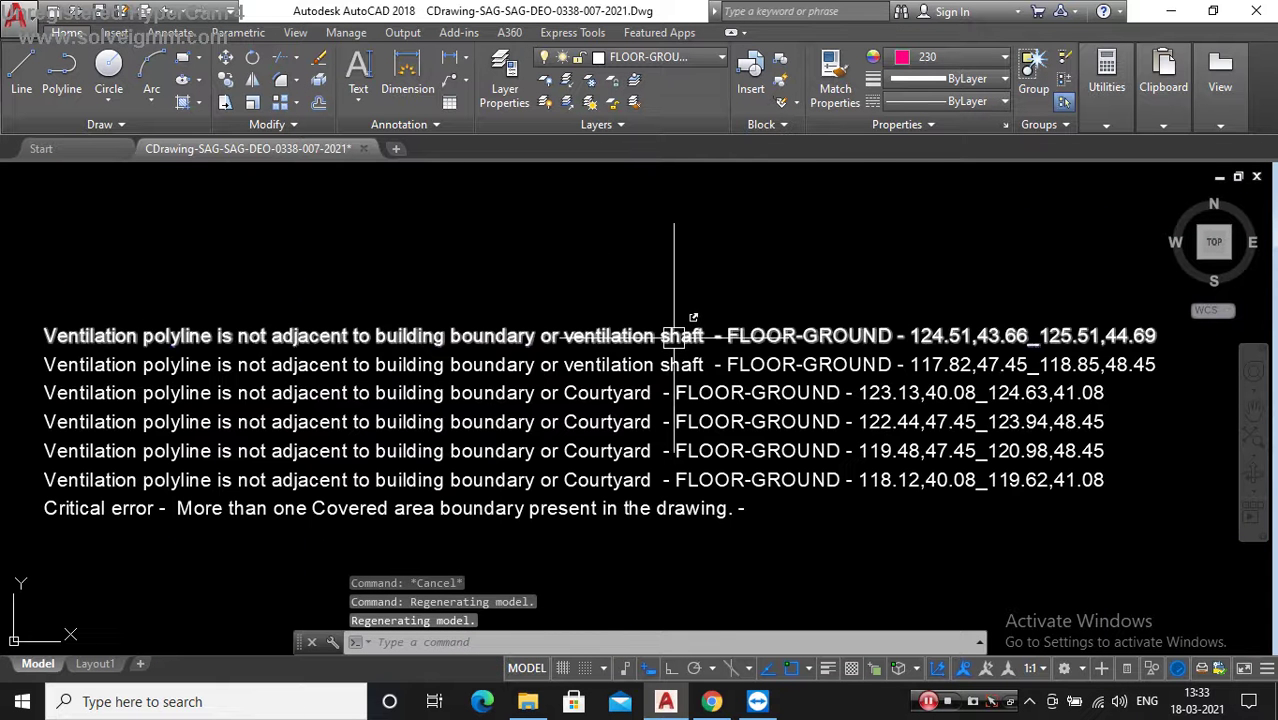
Step: Delete all six ventilation error lines, including the 122.44 and 118.12 entries, then zoom out
click(681, 320)
key(Delete)
click(700, 364)
key(Delete)
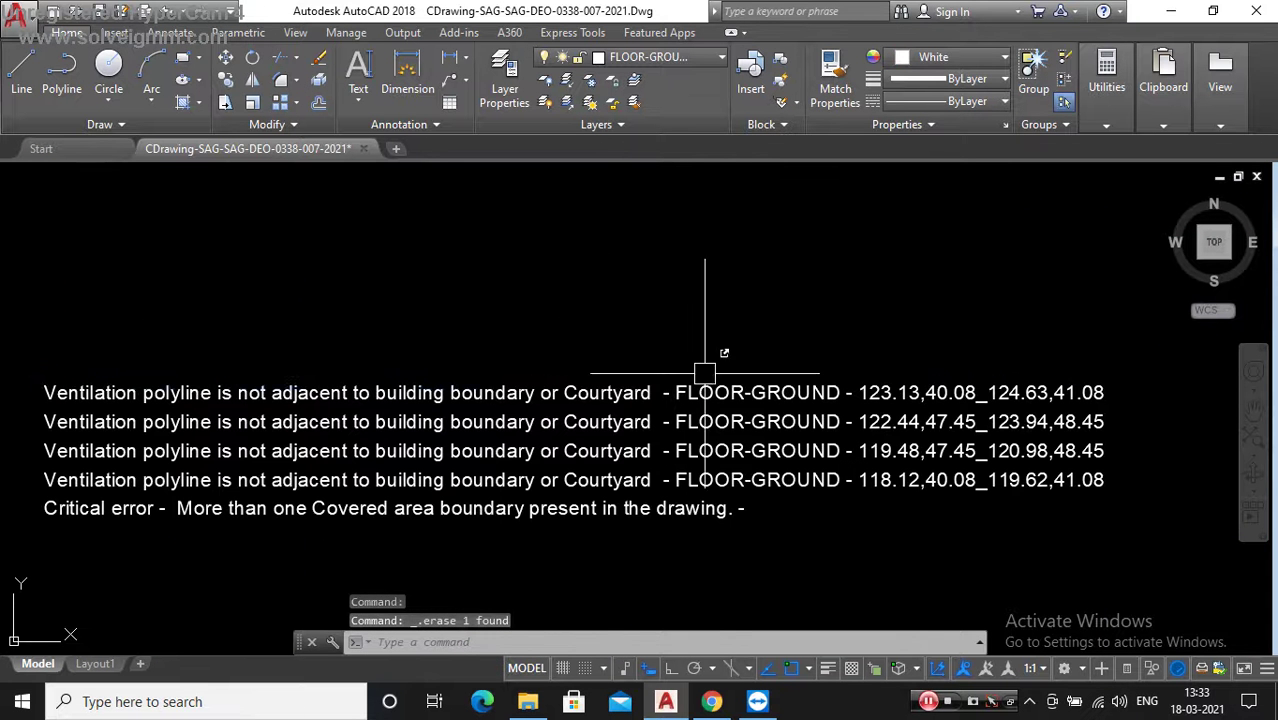
click(697, 392)
key(Delete)
click(691, 421)
key(Delete)
click(660, 450)
key(Delete)
click(676, 479)
key(Delete)
scroll(797, 307, down, 8)
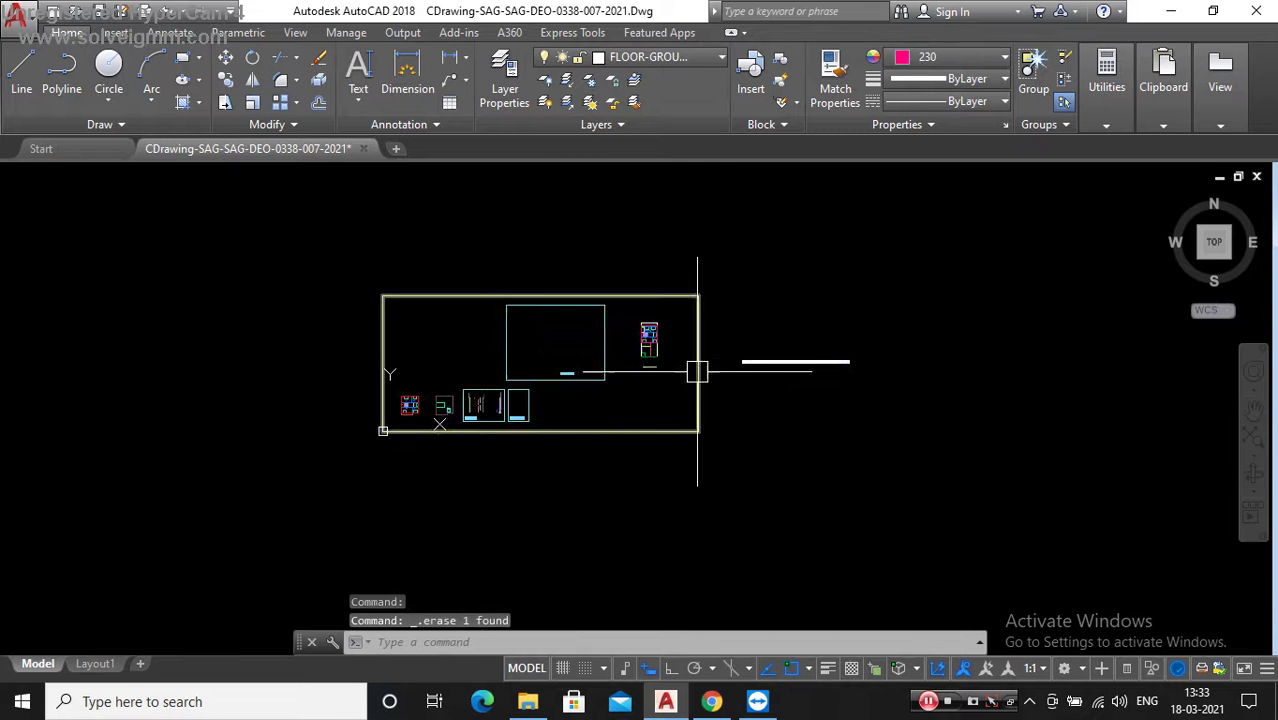
scroll(685, 377, up, 4)
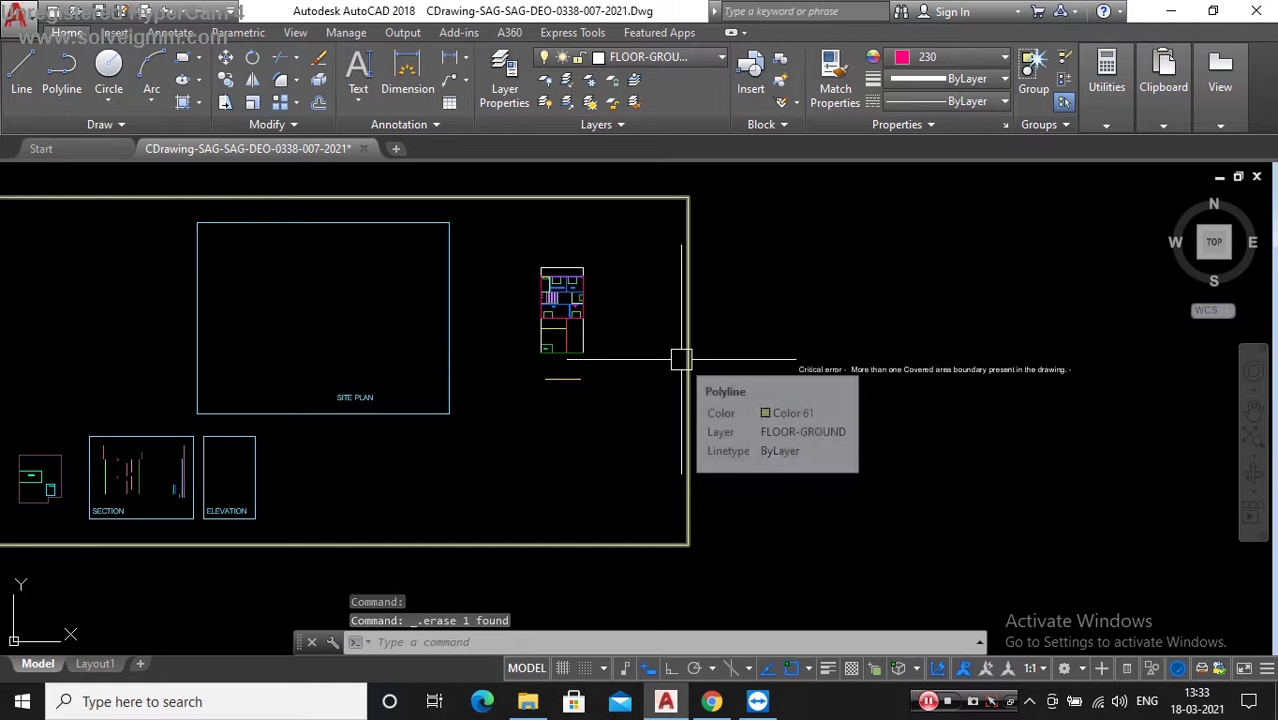
scroll(639, 420, down, 4)
scroll(590, 420, up, 4)
scroll(475, 405, down, 2)
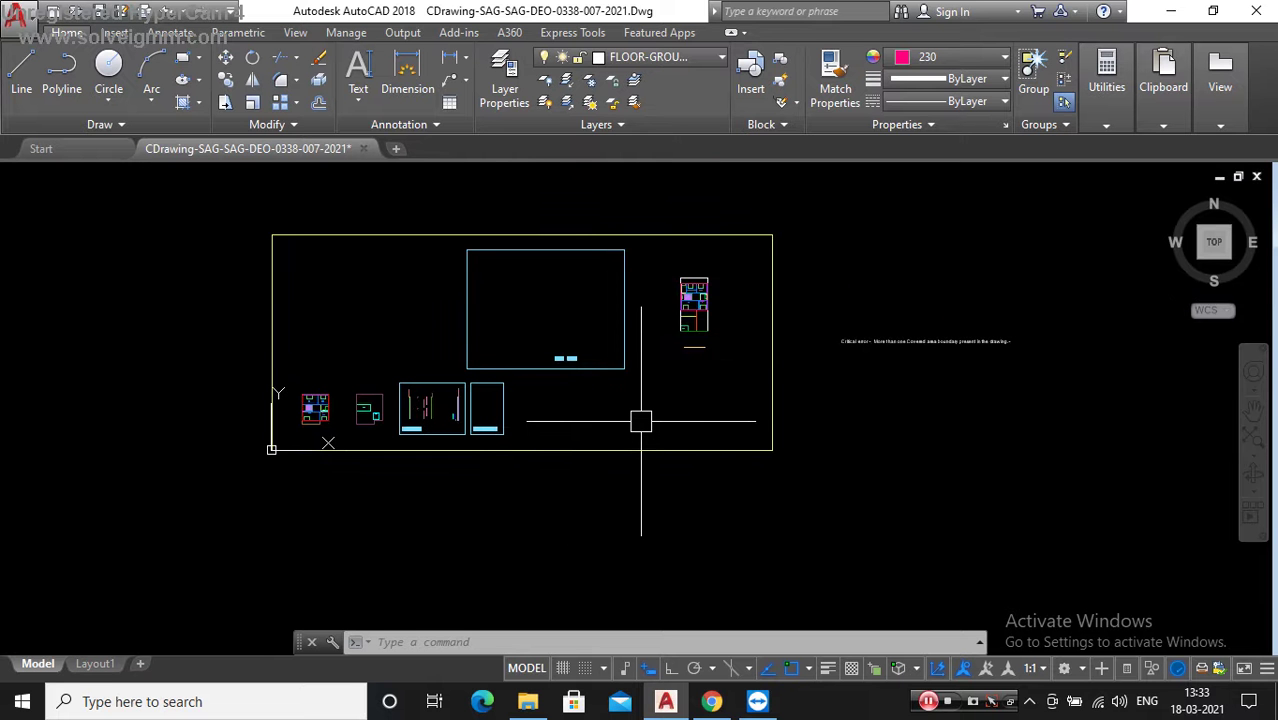
scroll(723, 342, up, 2)
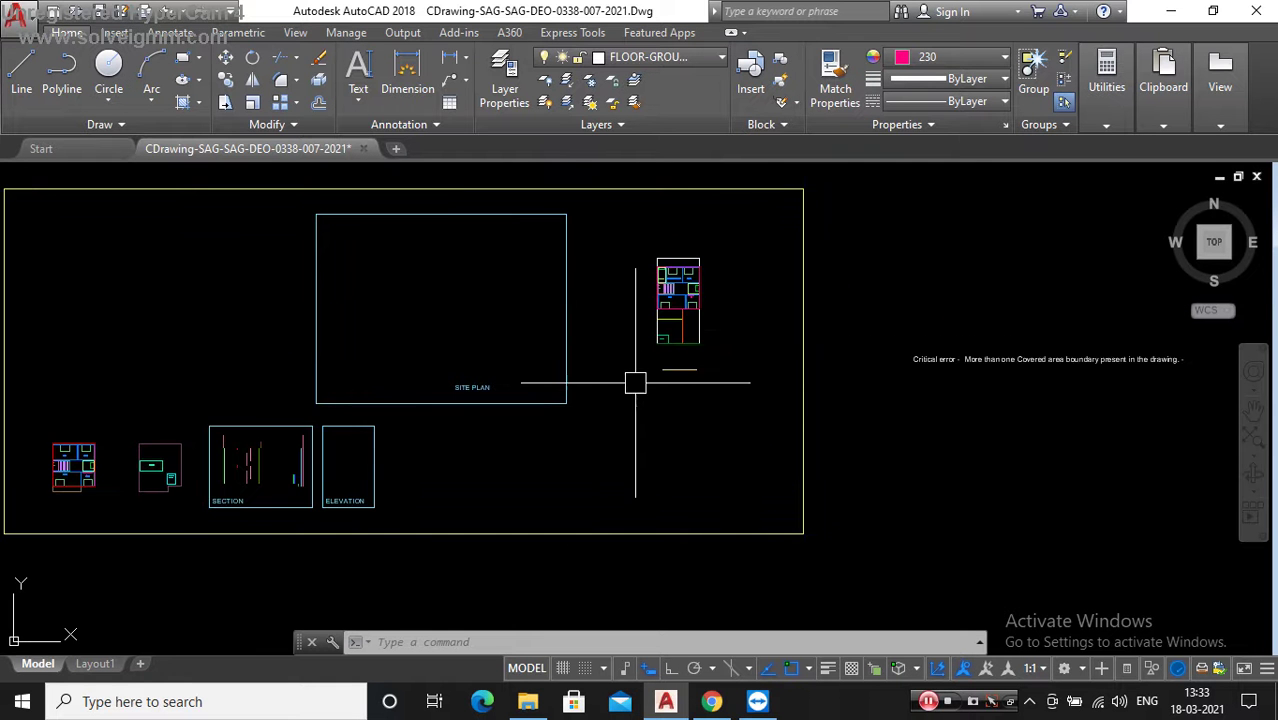
scroll(785, 363, down, 2)
key(Escape)
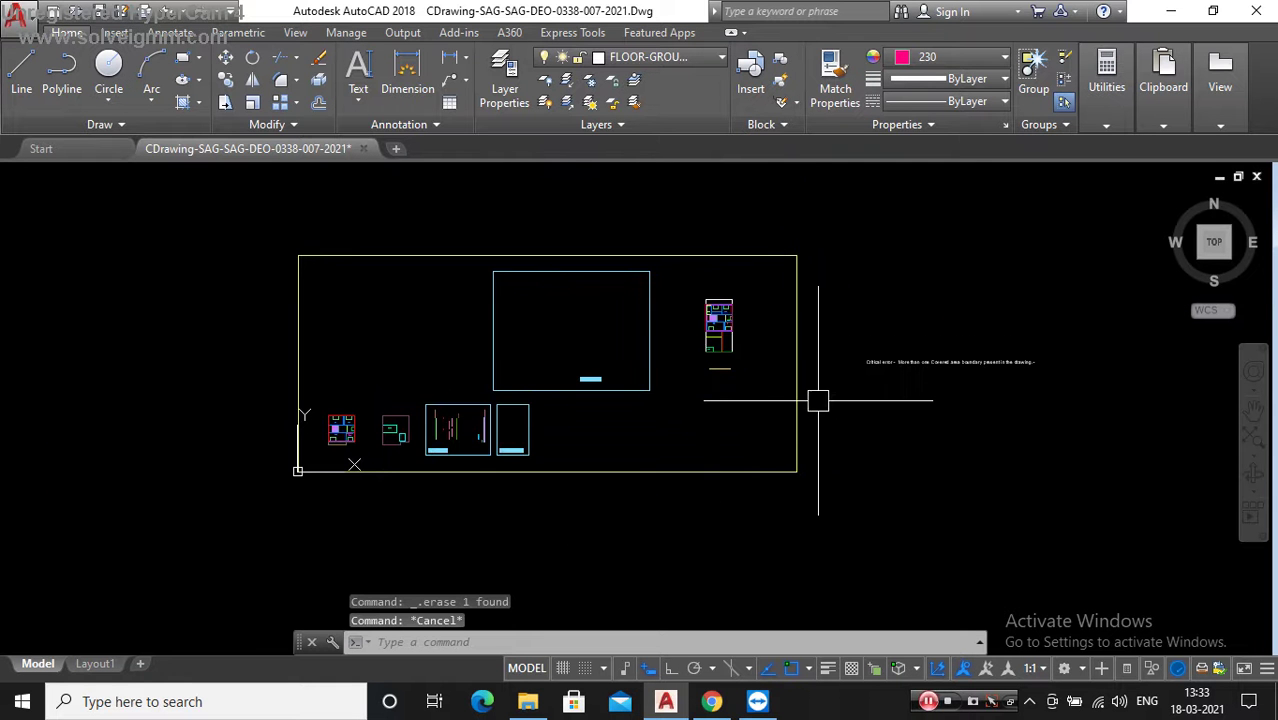
Step: Delete the 'Critical error - More than one Covered area boundary' note and zoom out
scroll(911, 362, up, 8)
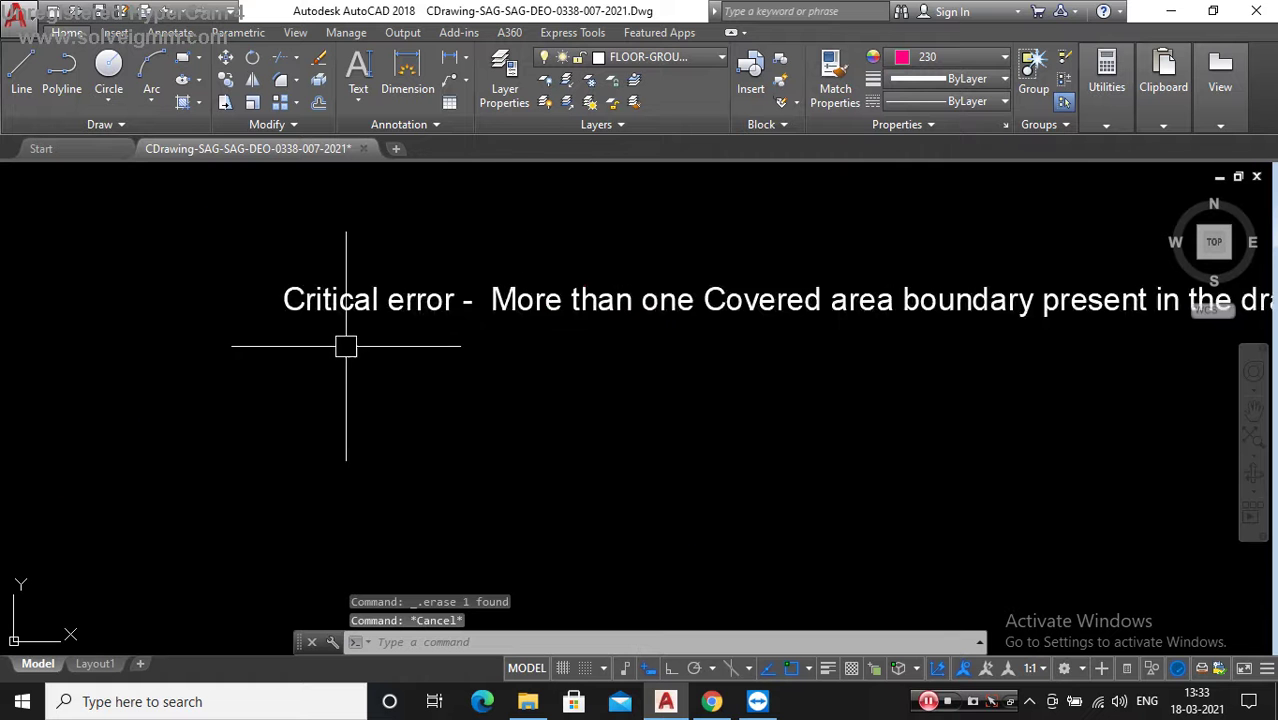
scroll(346, 347, down, 2)
scroll(467, 340, up, 2)
scroll(670, 355, down, 1)
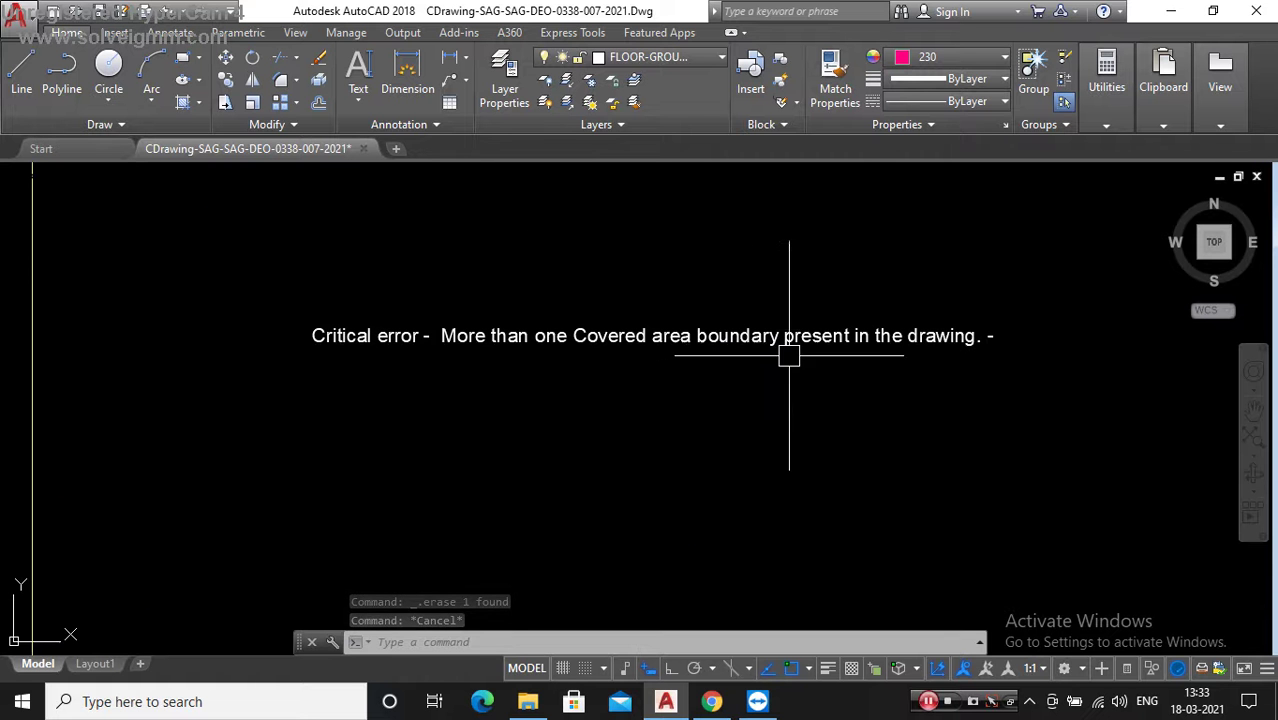
click(841, 337)
key(Delete)
scroll(805, 388, down, 5)
scroll(685, 357, up, 2)
scroll(571, 342, up, 2)
scroll(700, 350, up, 2)
scroll(513, 300, up, 2)
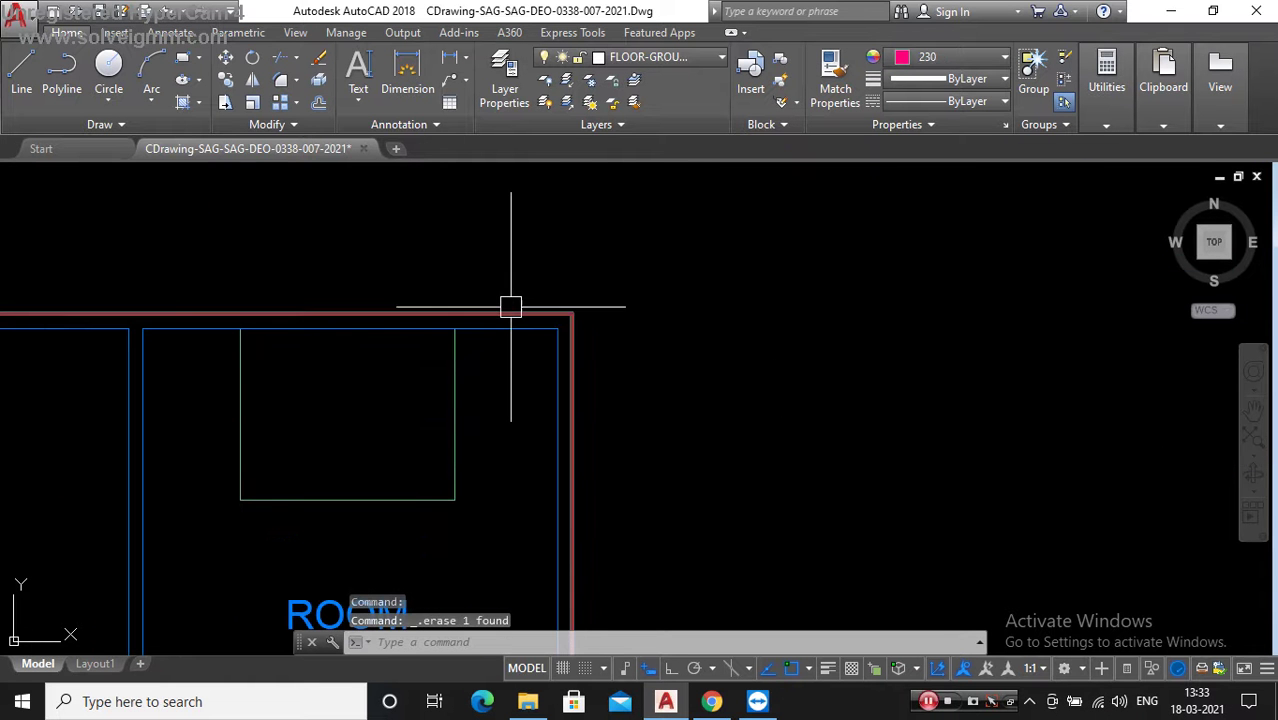
click(536, 302)
scroll(616, 290, down, 2)
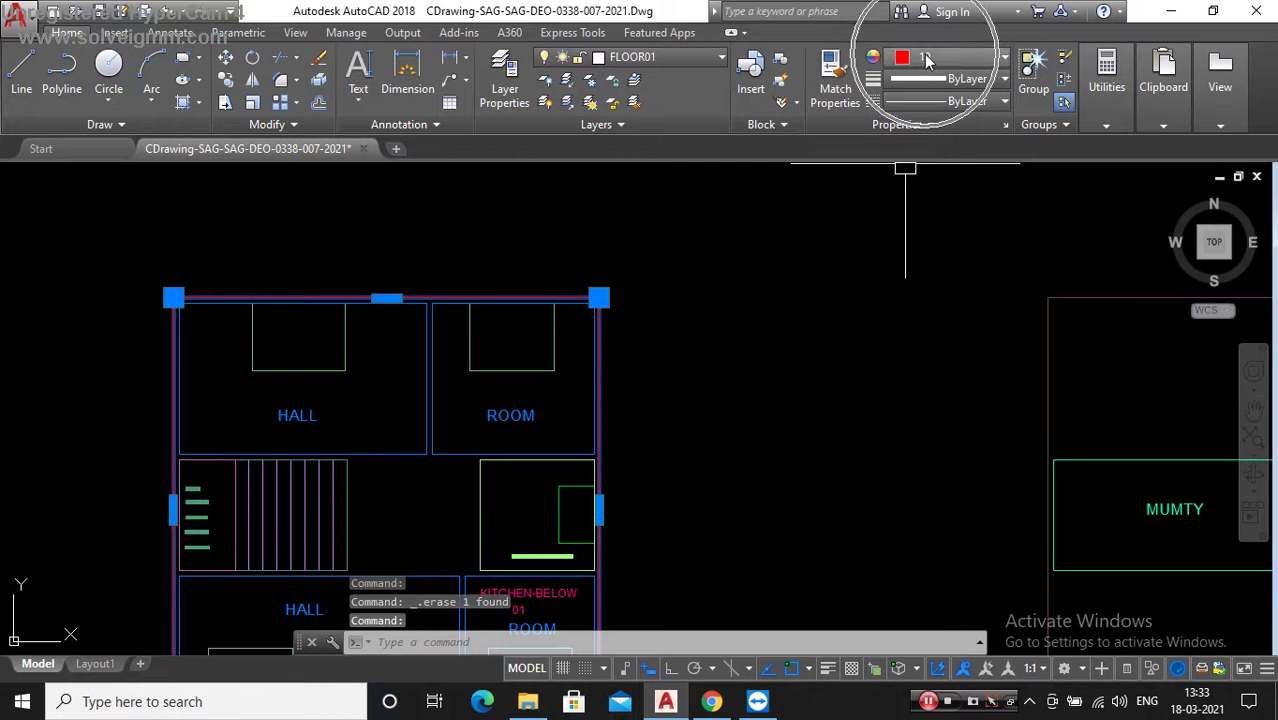
key(Escape)
scroll(485, 371, down, 3)
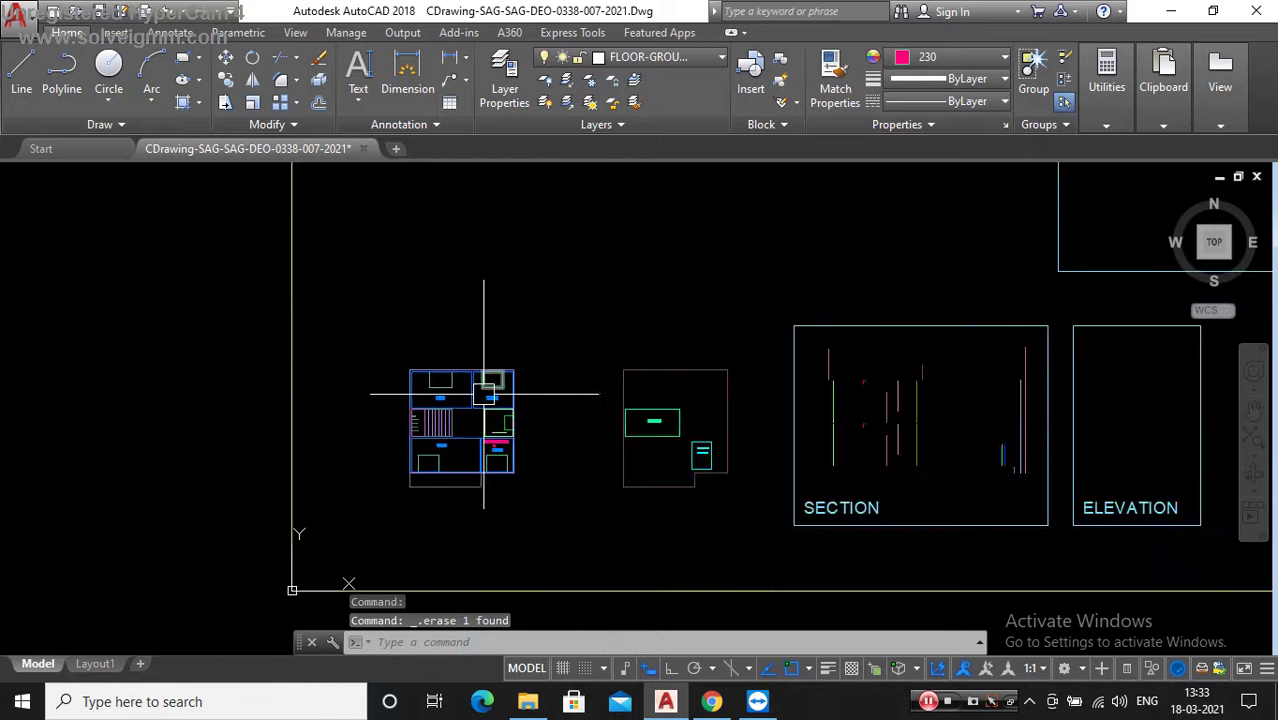
scroll(491, 405, down, 3)
text(lay)
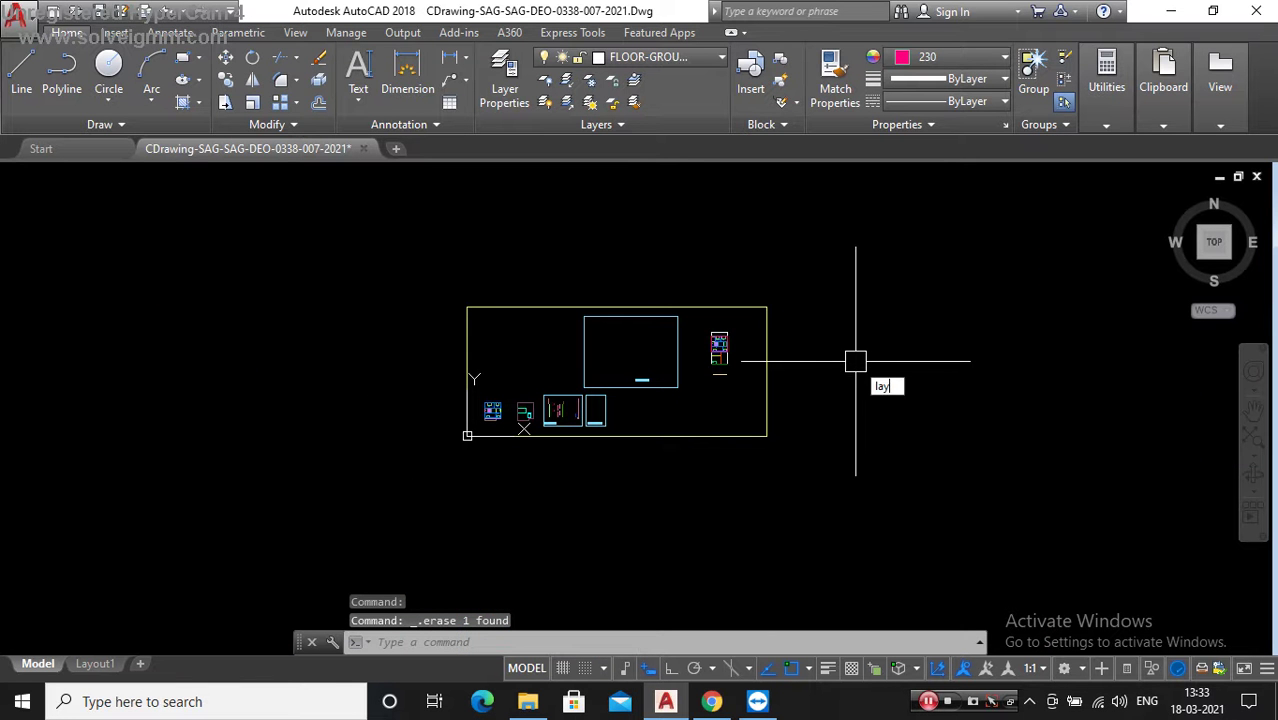
Step: Use LAYWALK to display every layer at once, then close it
text(walk)
key(Return)
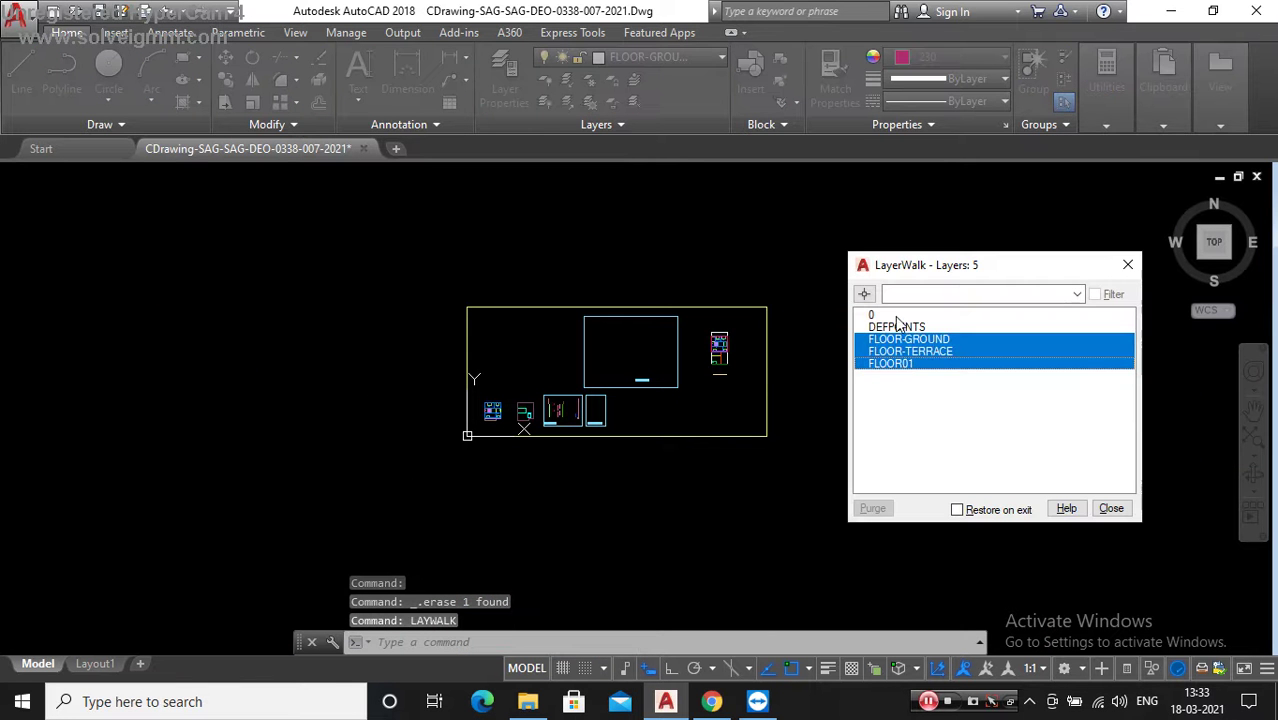
drag(897, 323, 899, 376)
click(1128, 265)
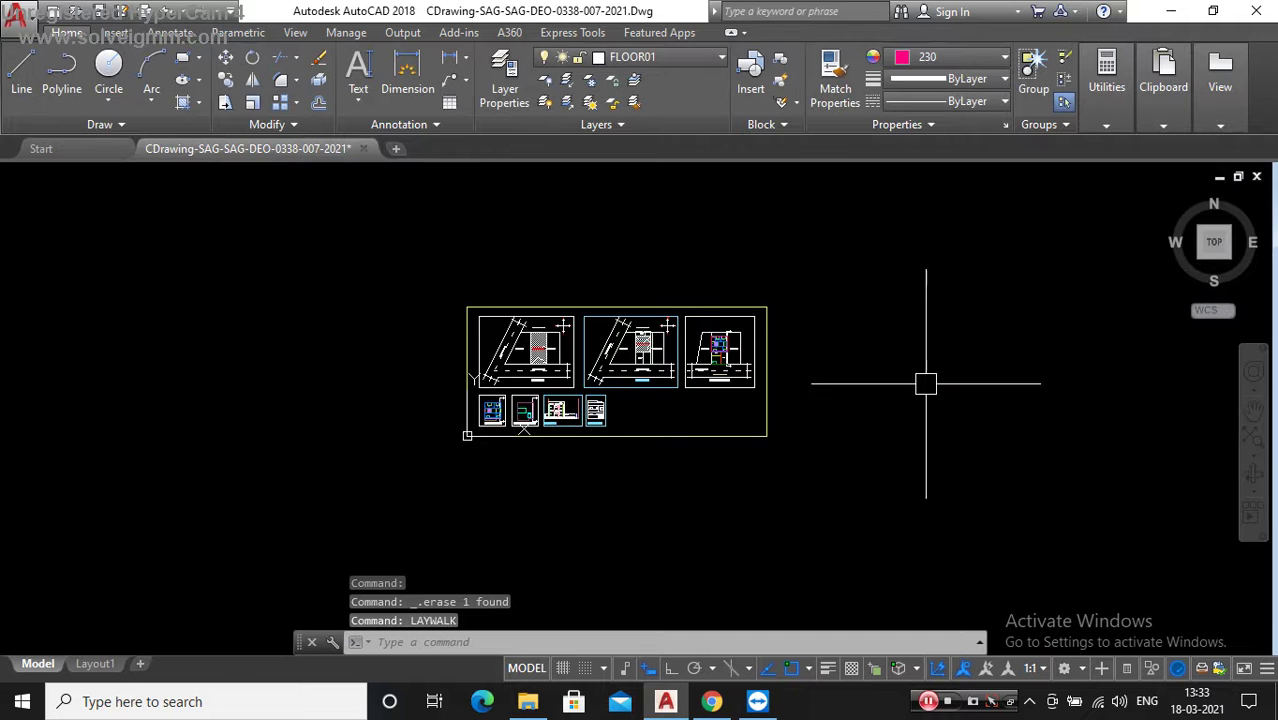
Step: Window-select the whole drawing, check the linetype and lineweight lists, then clear the selection
scroll(877, 375, up, 2)
scroll(700, 360, down, 2)
click(824, 234)
click(402, 462)
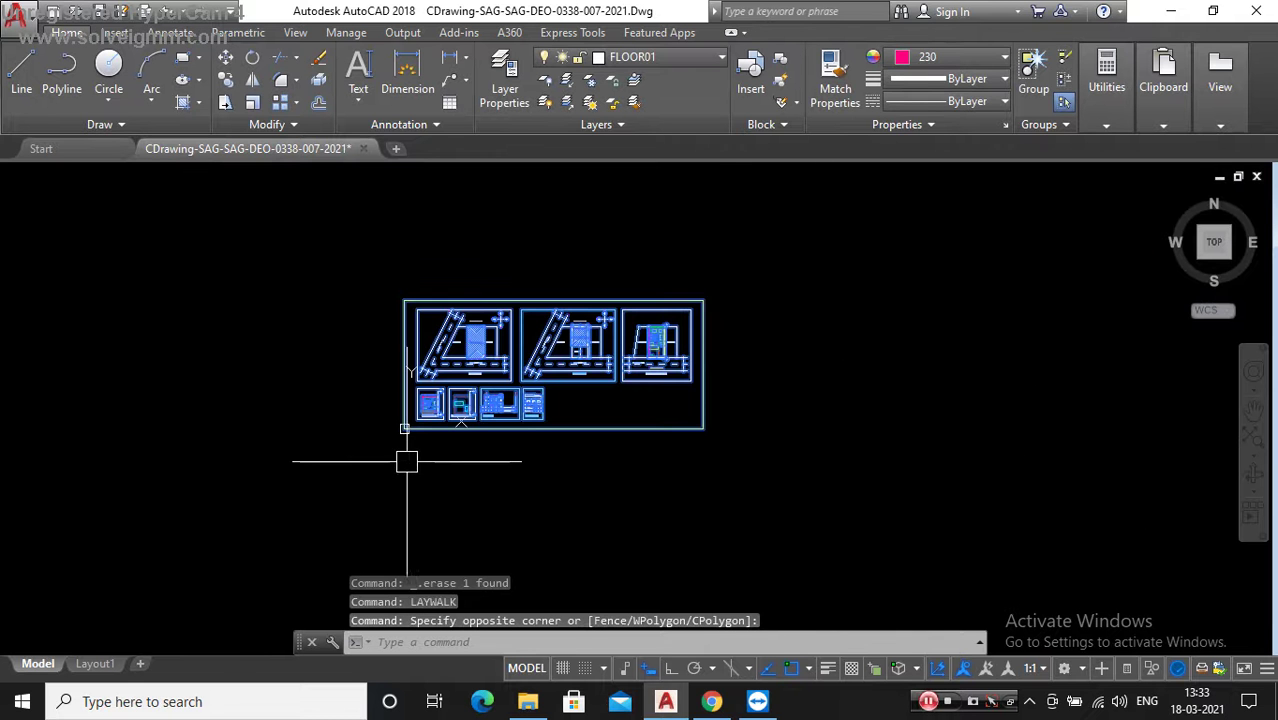
click(713, 281)
click(305, 487)
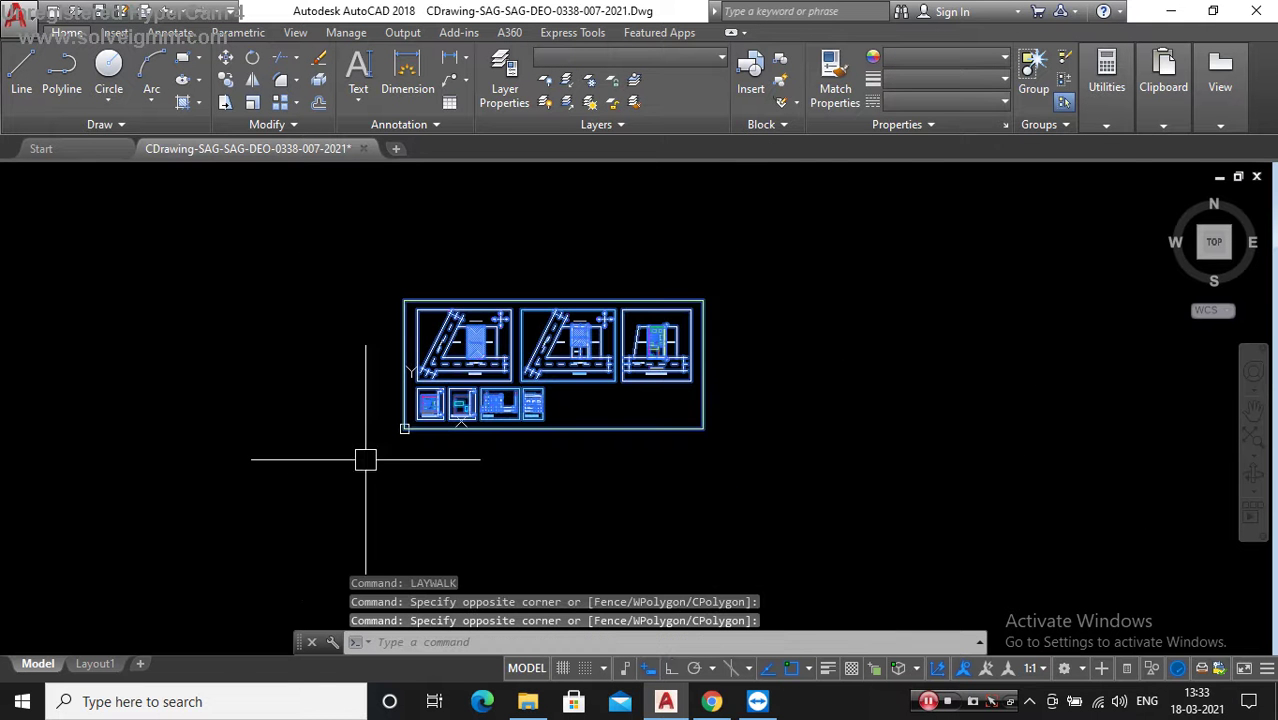
click(965, 96)
click(967, 77)
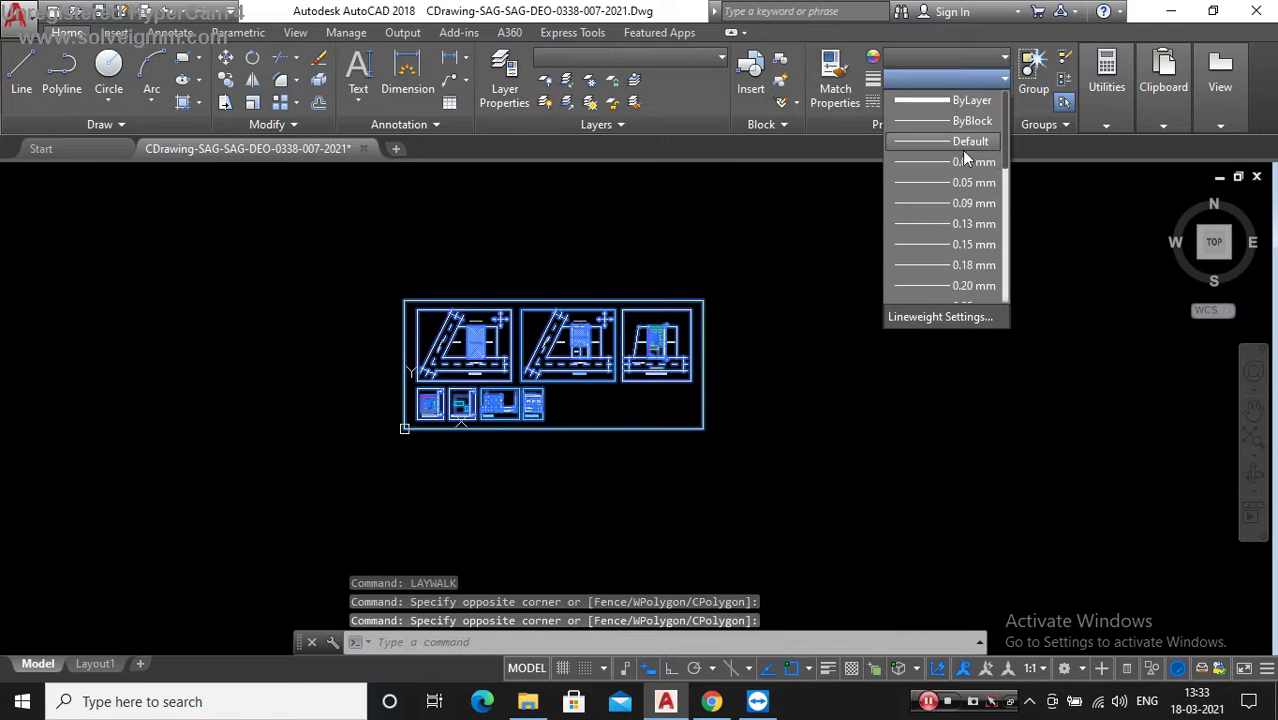
click(963, 165)
key(Escape)
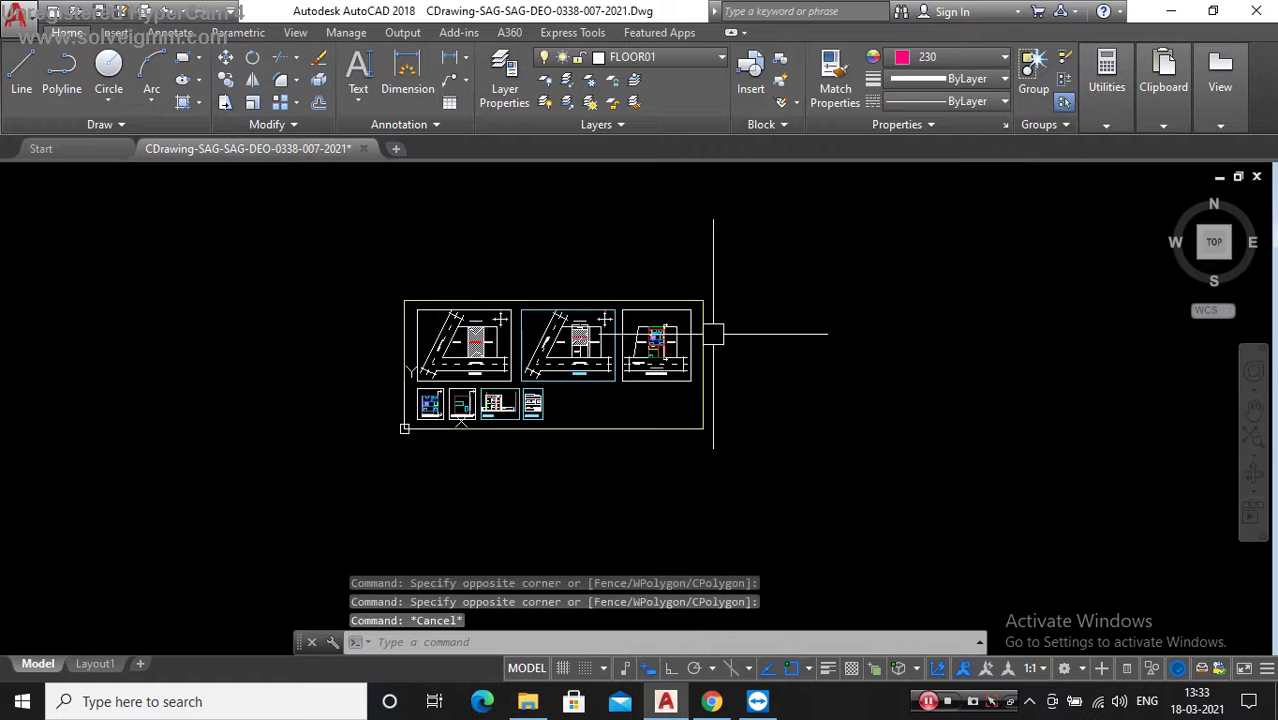
click(780, 275)
click(302, 499)
key(Escape)
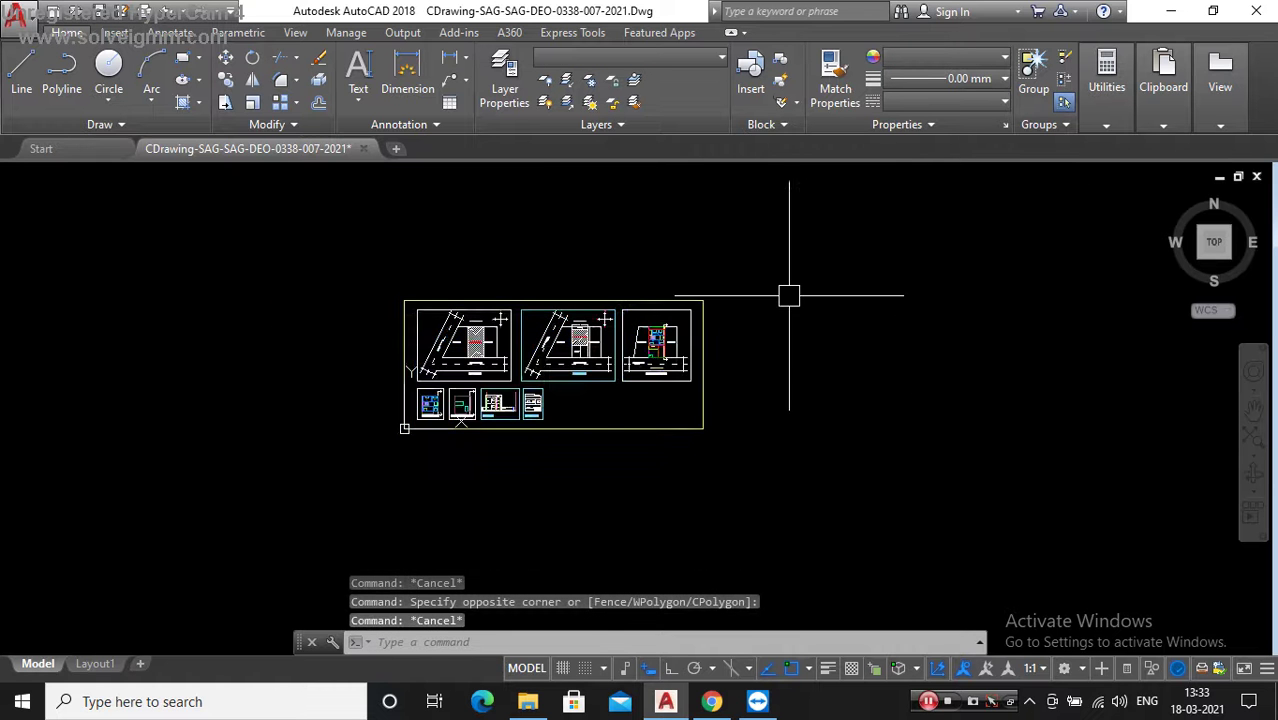
scroll(762, 289, up, 2)
Step: Start Write Block with base point 0,0,0 and window-select all 424 drawing objects
text(b)
key(Return)
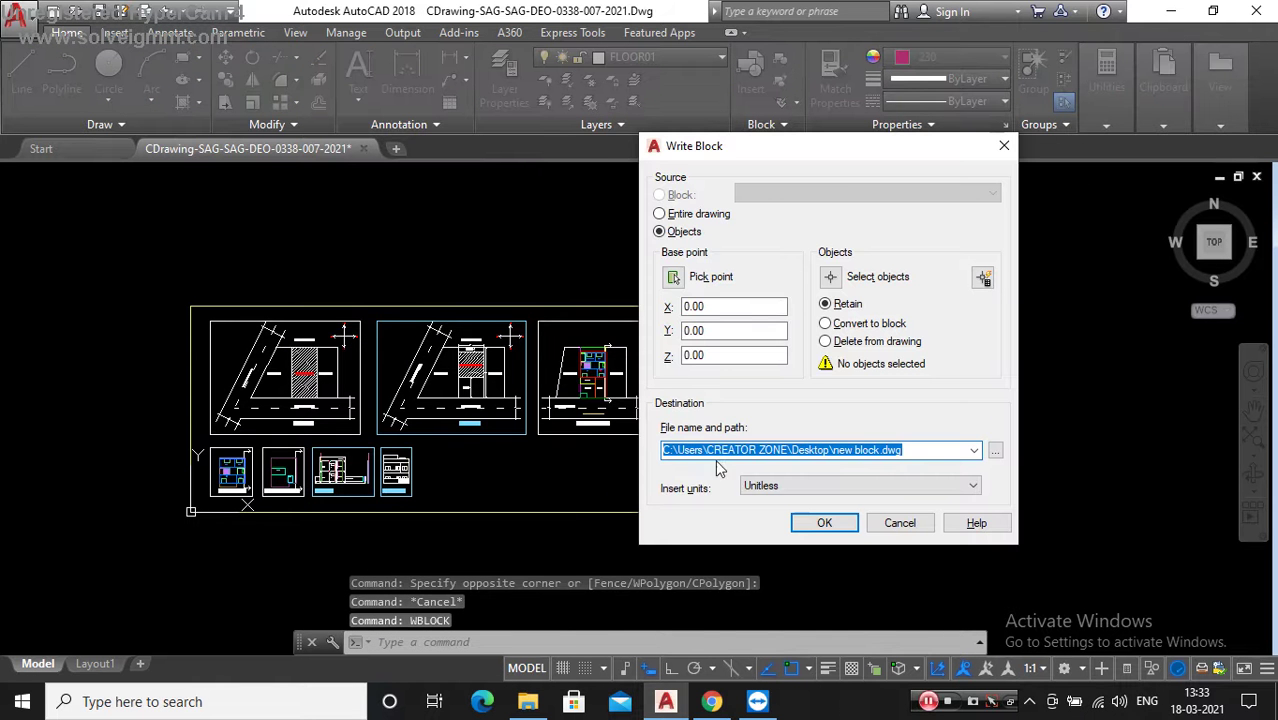
click(674, 280)
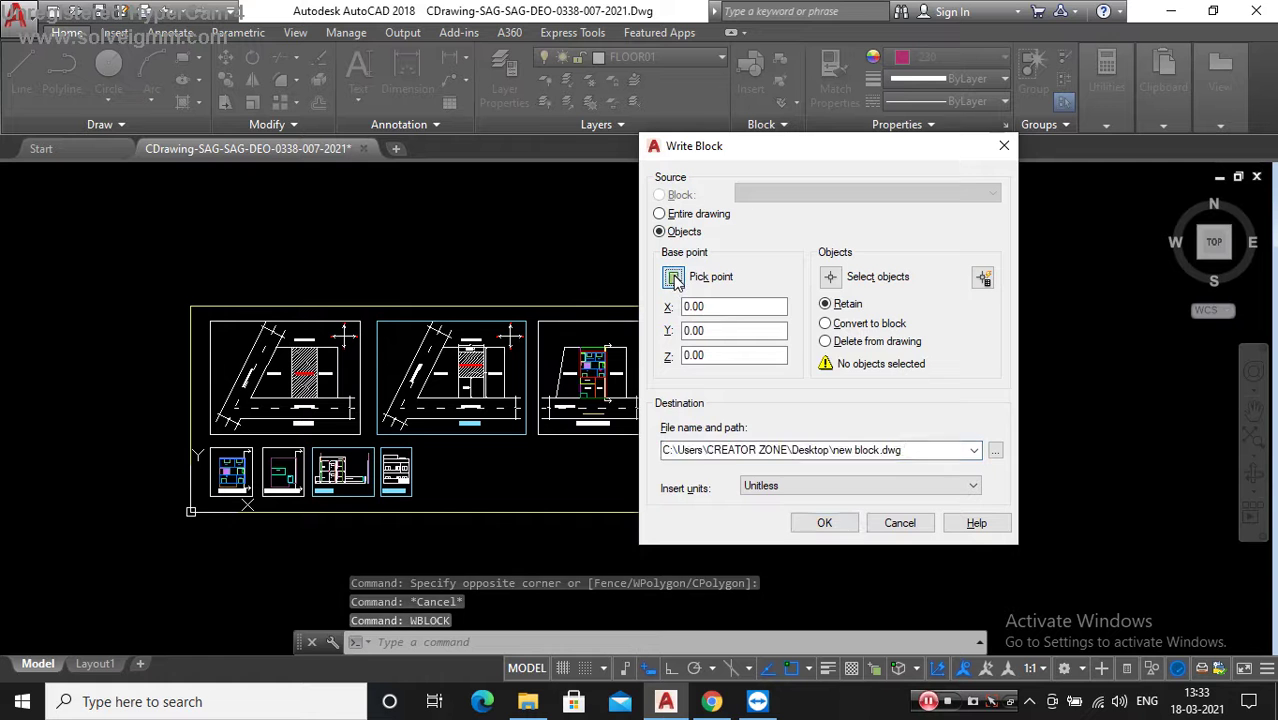
click(190, 512)
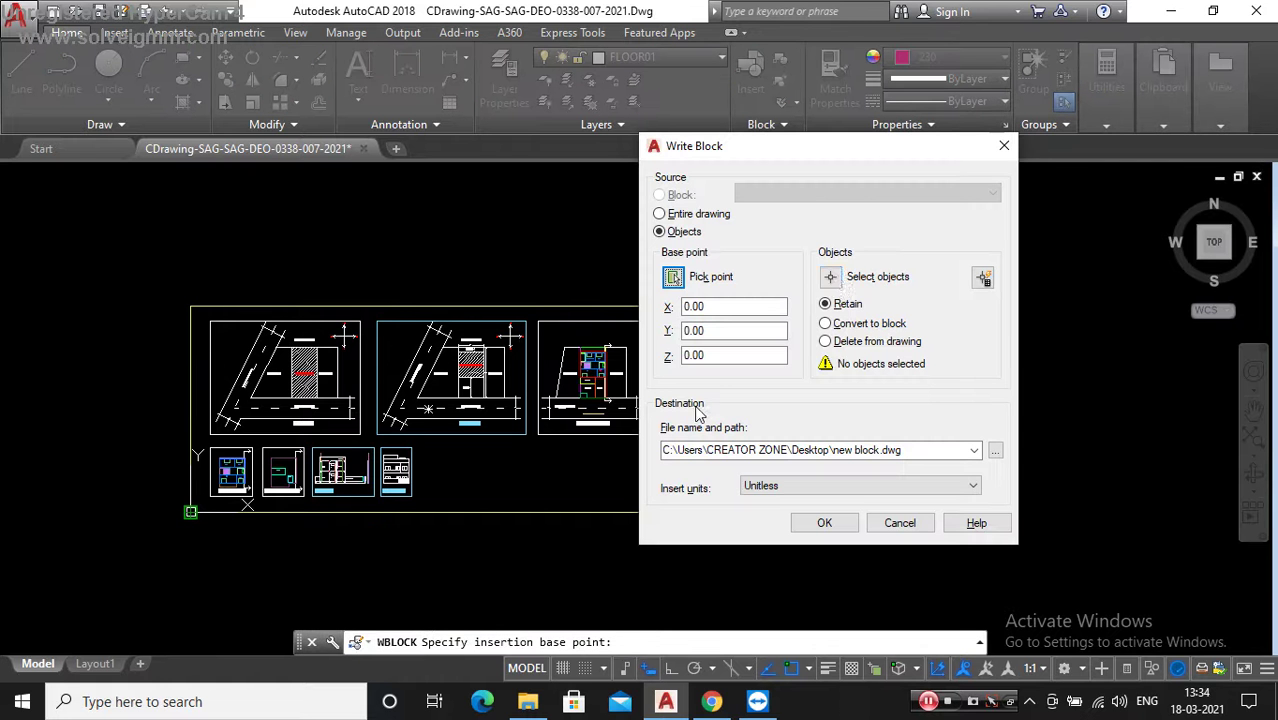
click(833, 279)
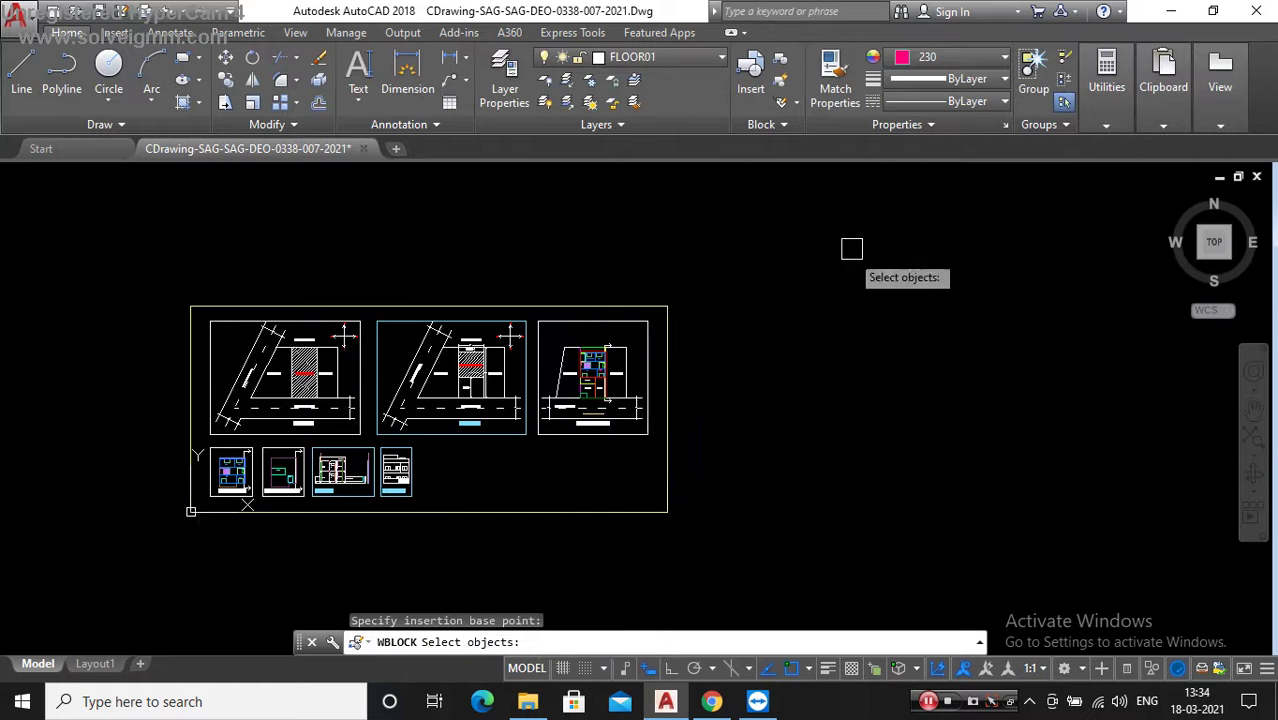
click(855, 237)
click(154, 543)
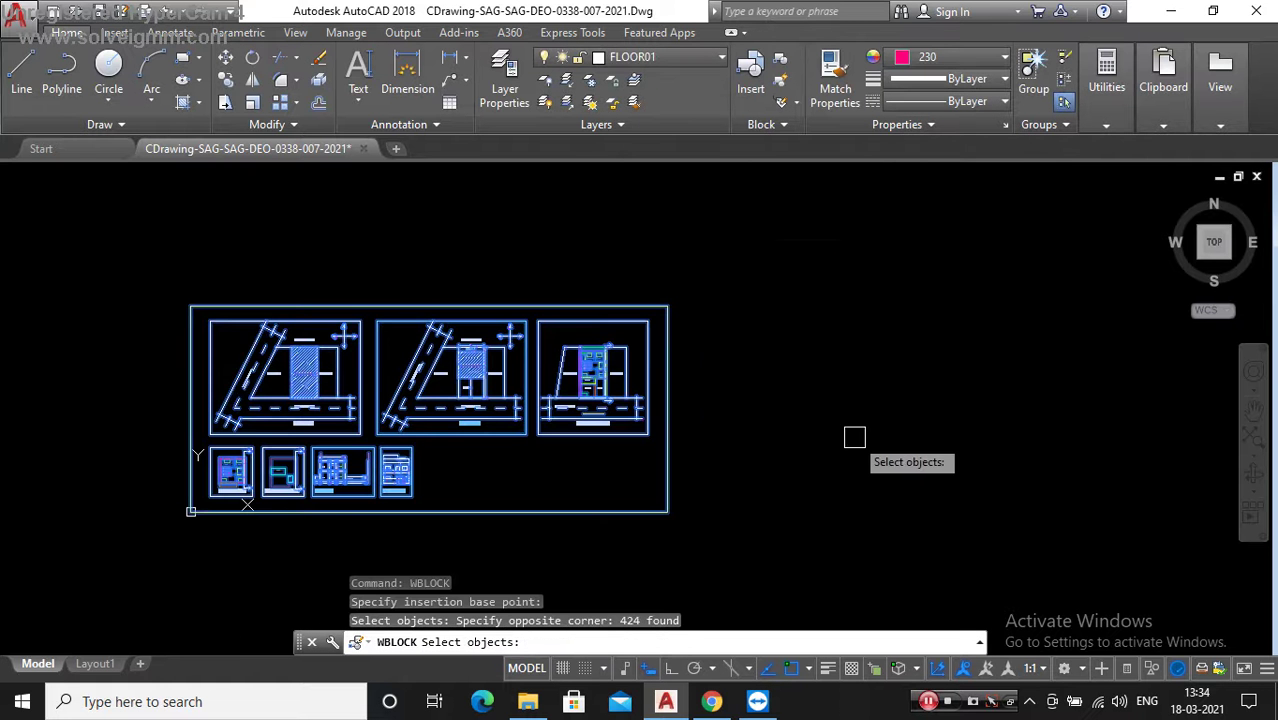
key(Return)
Step: Set the destination to dcr67.dwg on the Desktop and write the block
click(972, 485)
click(972, 485)
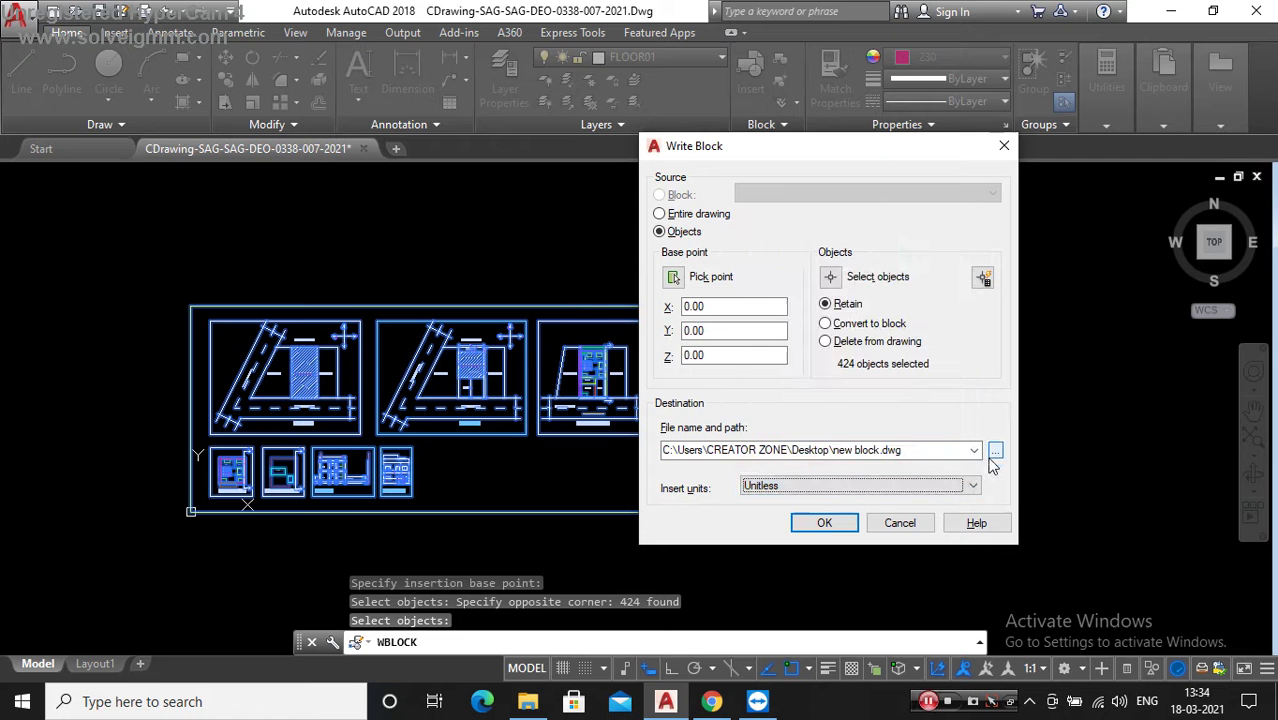
click(995, 451)
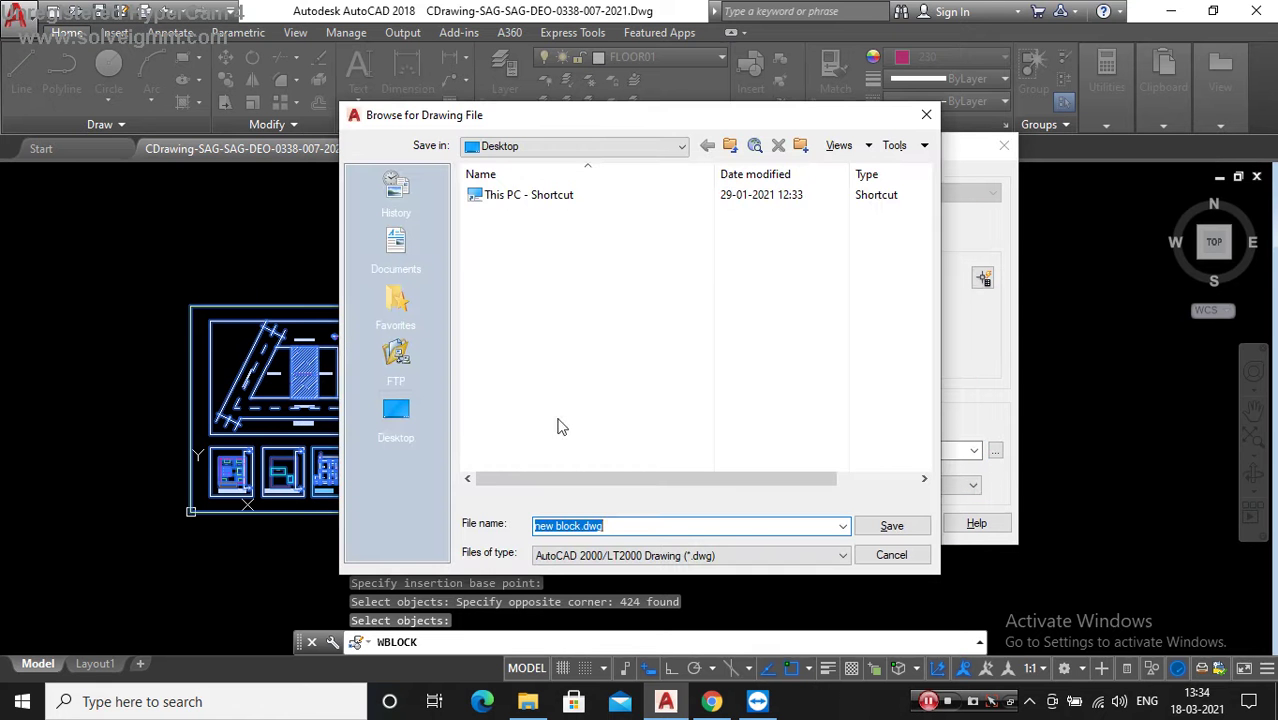
click(389, 424)
text(dcr67)
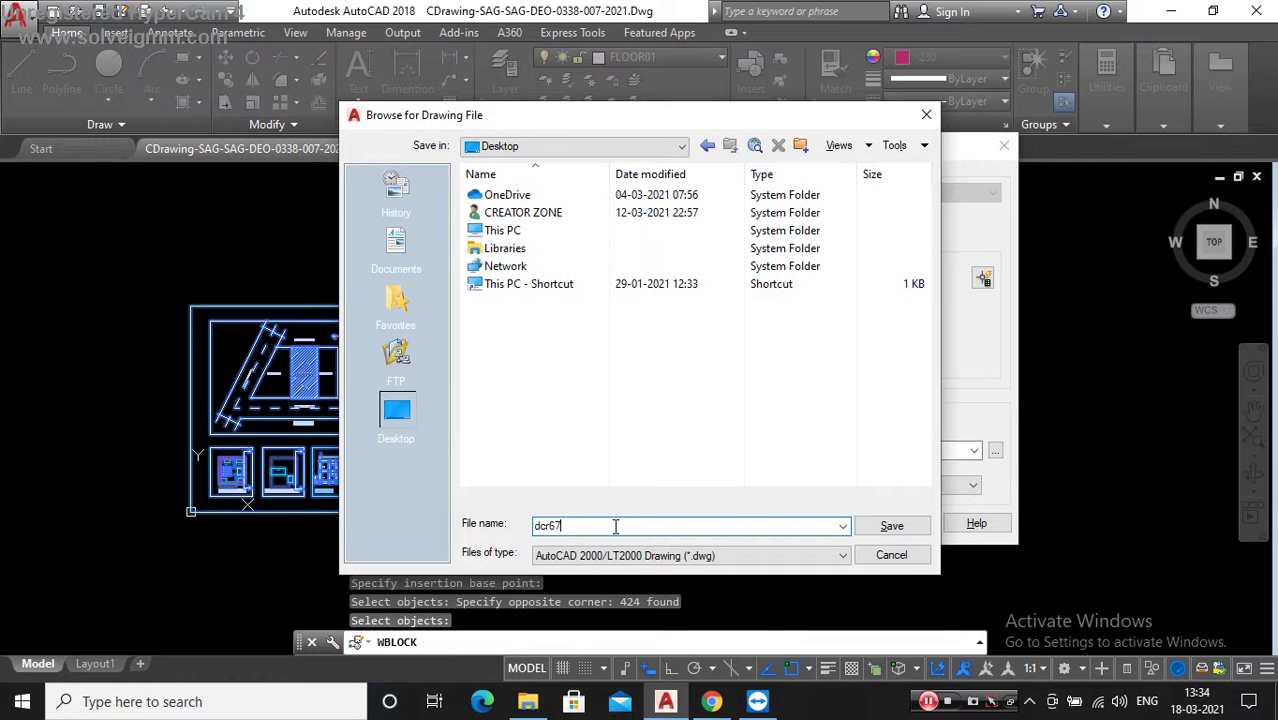
click(858, 530)
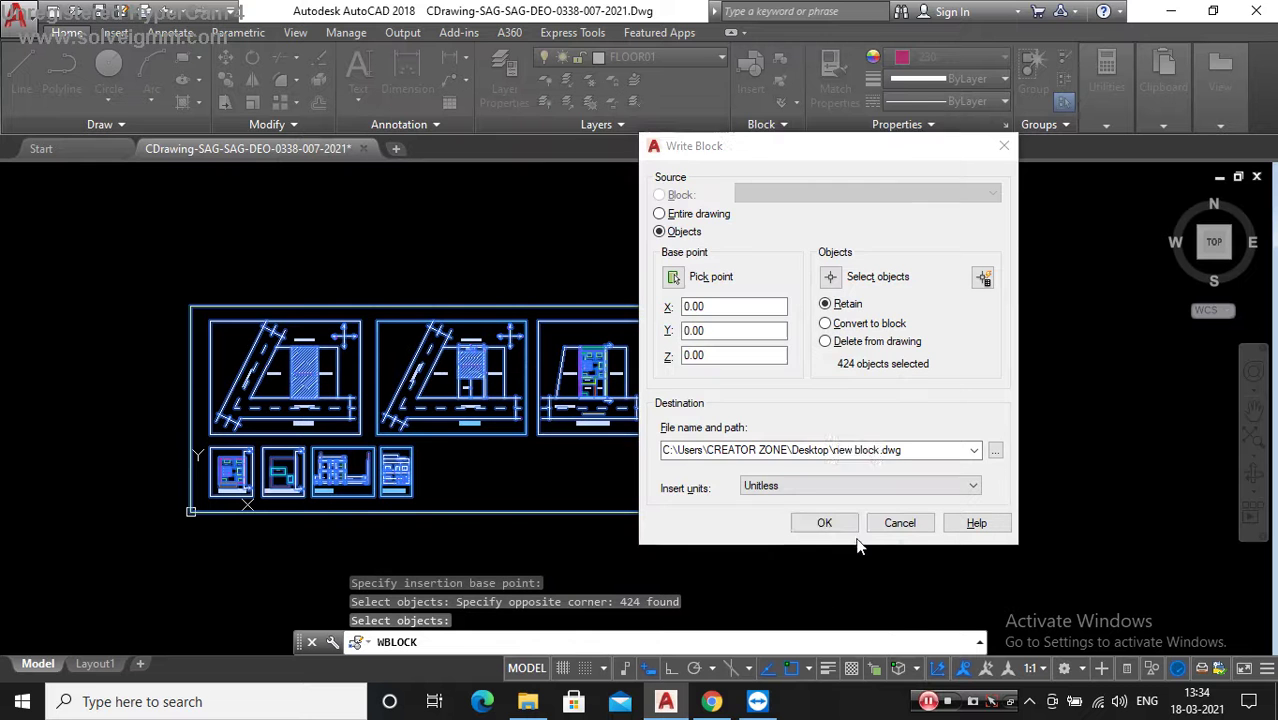
click(826, 523)
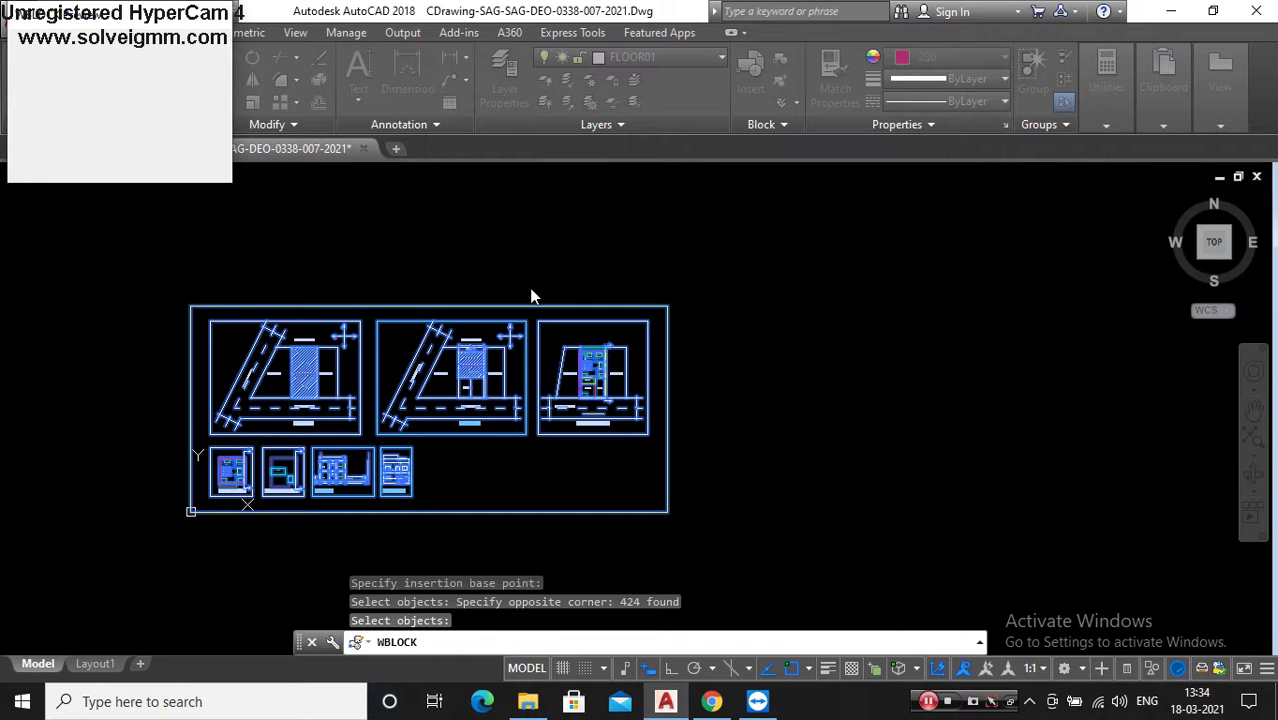
key(Escape)
click(608, 285)
click(388, 165)
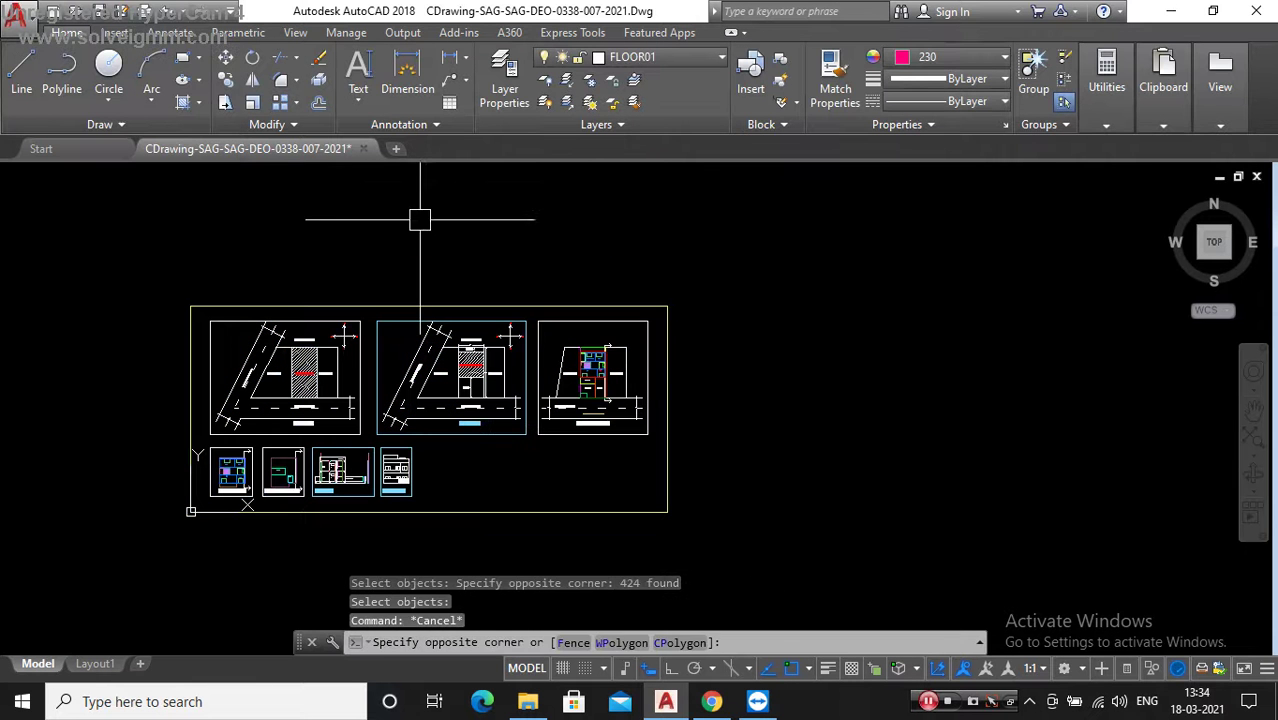
click(363, 148)
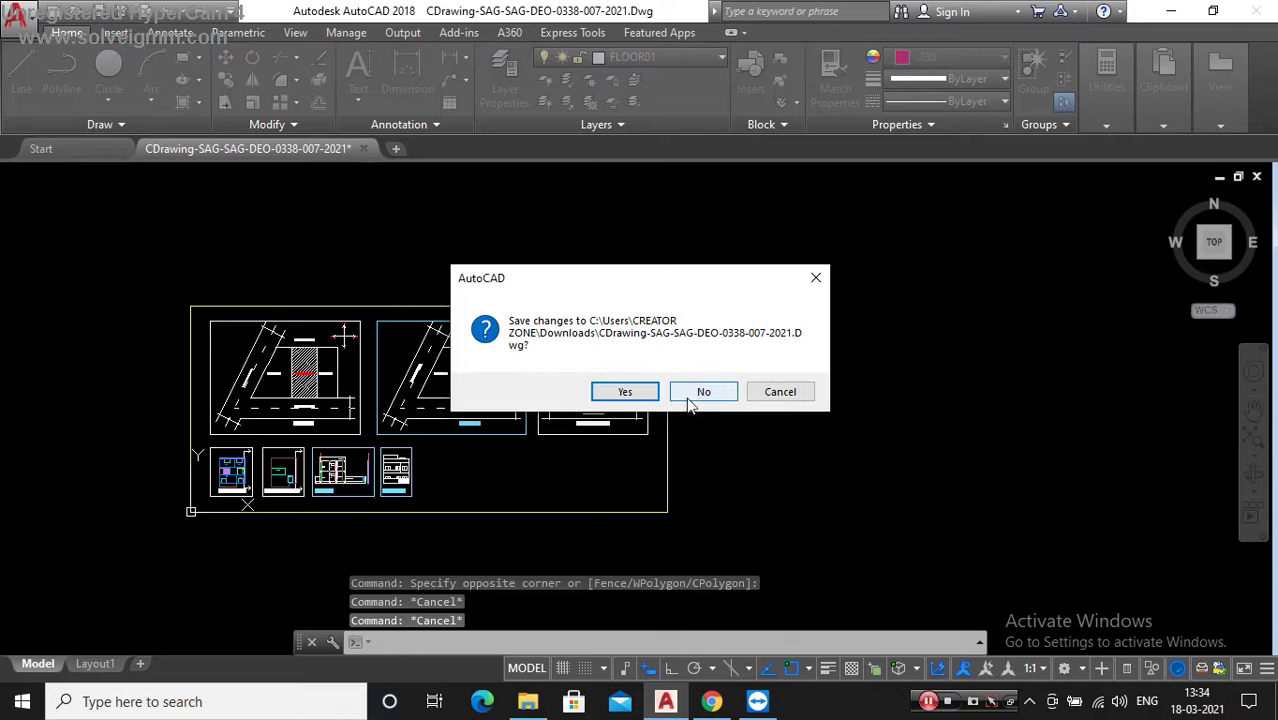
click(645, 394)
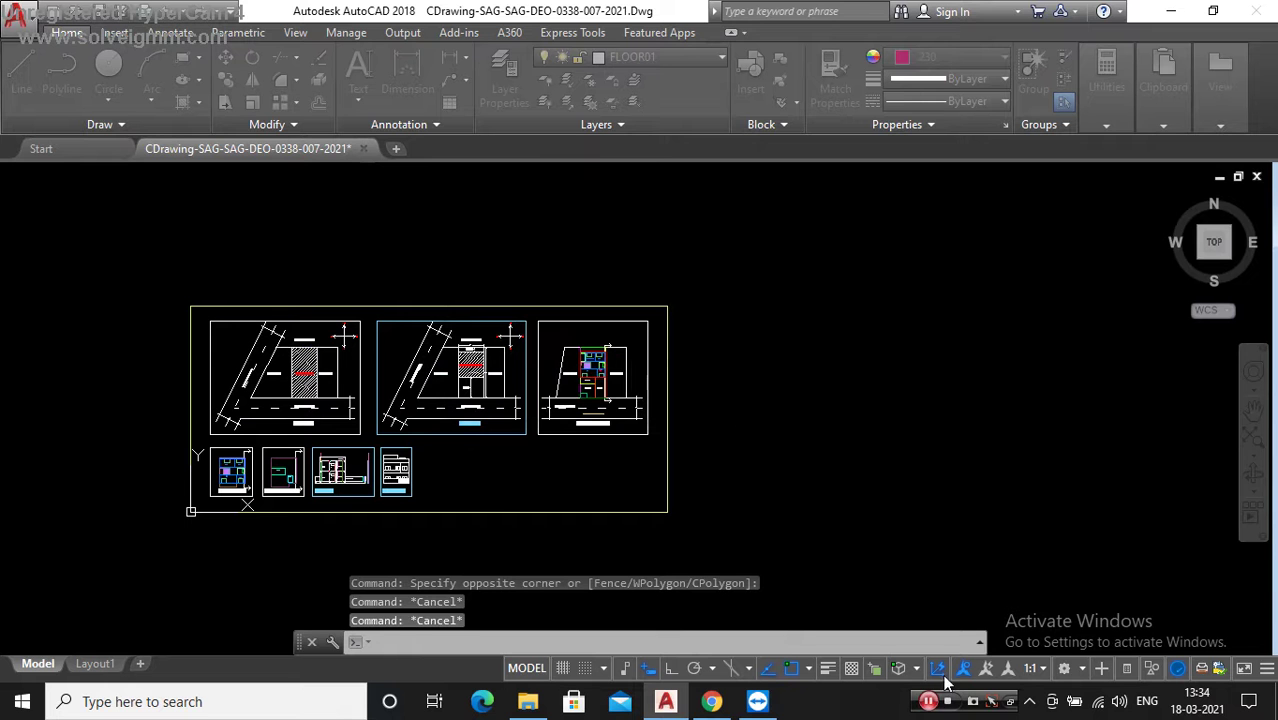